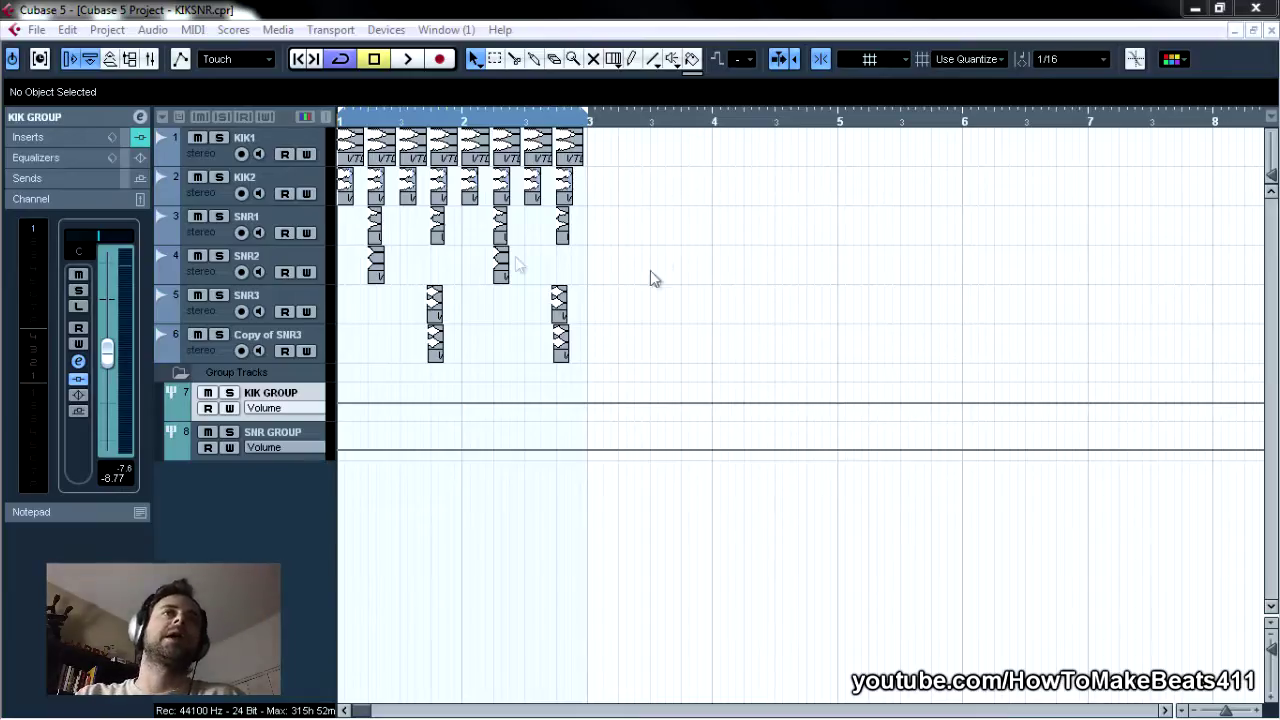
Select the KIK1 and KIK2 tracks, then the snare tracks SNR1 through Copy of SNR3.
left_click(200, 155)
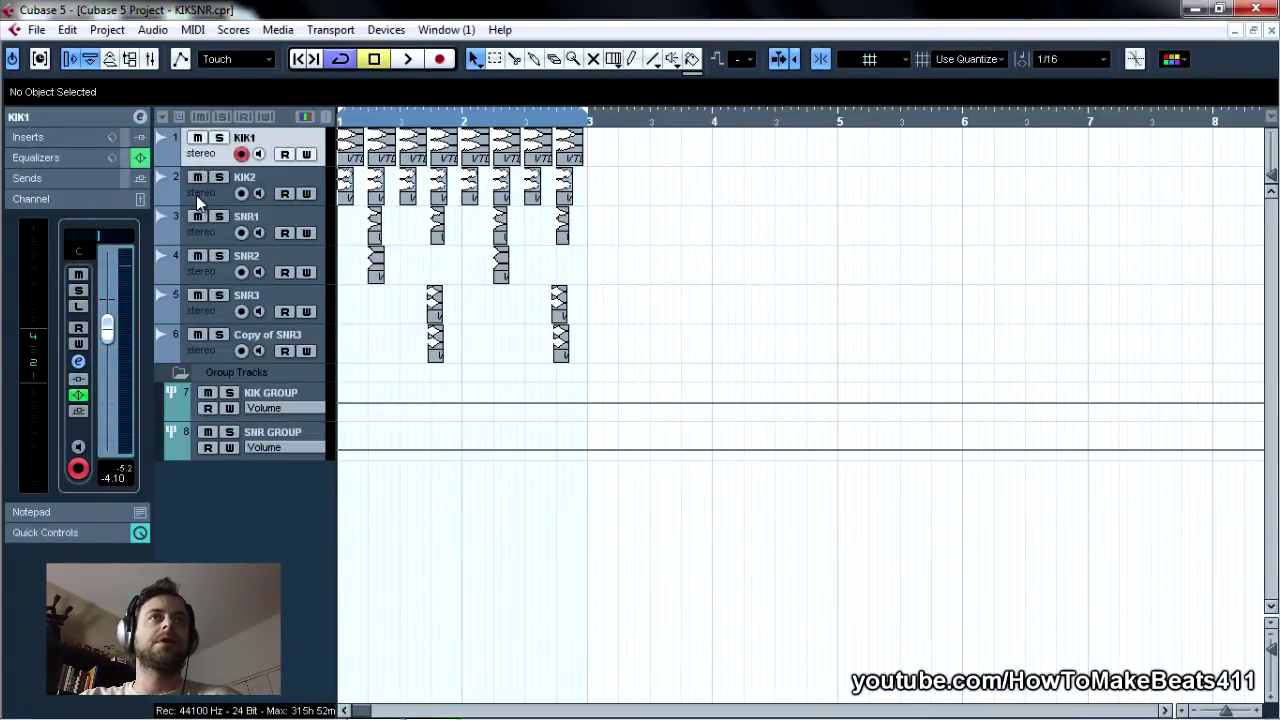
left_click(200, 192, "shift")
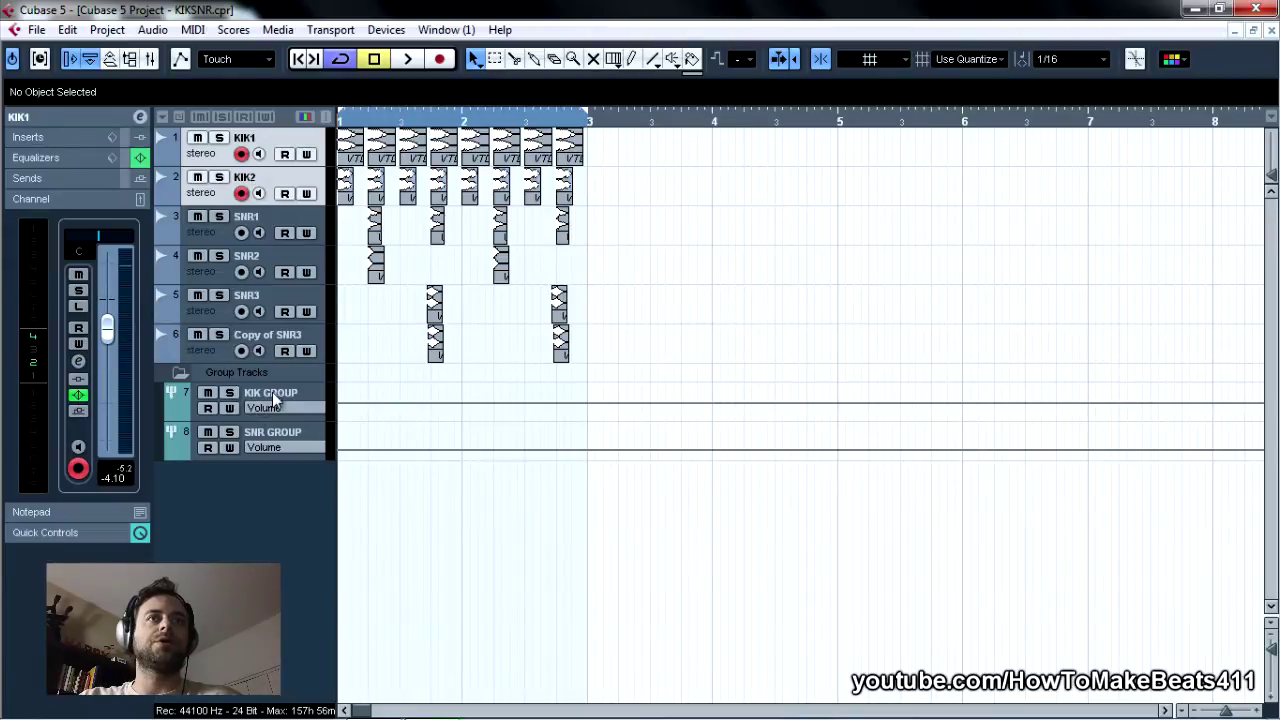
left_click(218, 236)
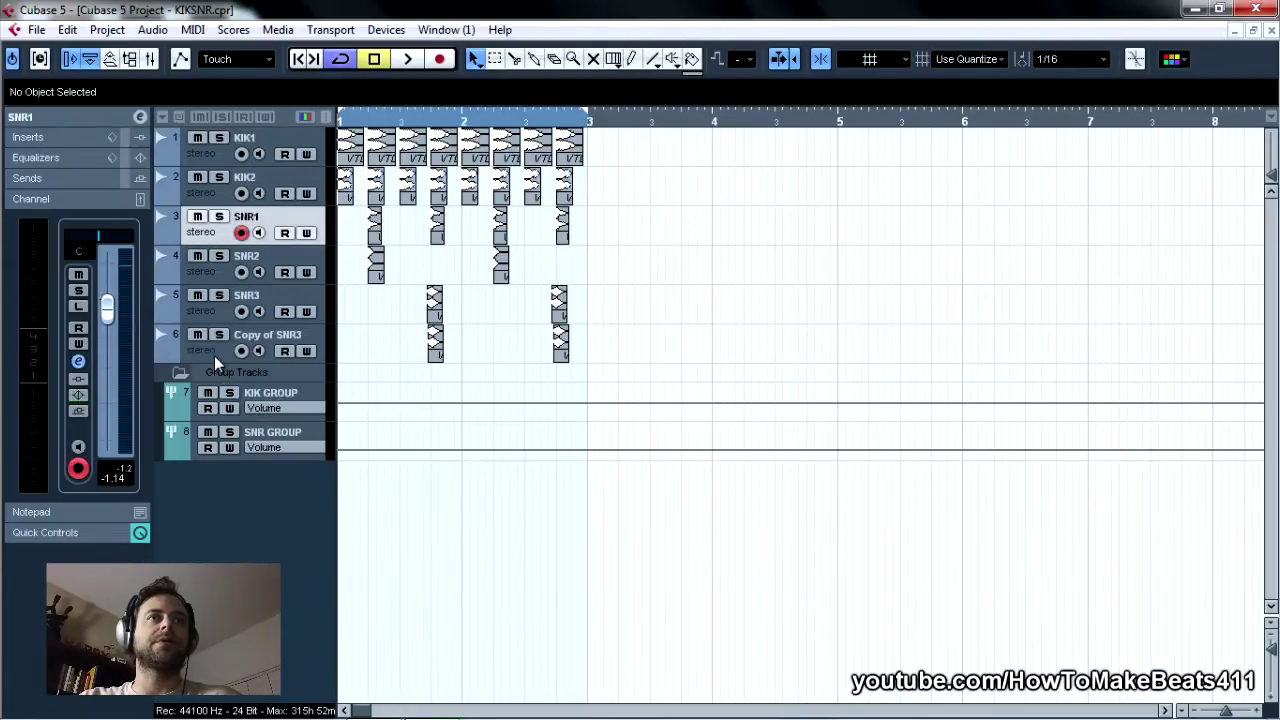
left_click(214, 355, "shift")
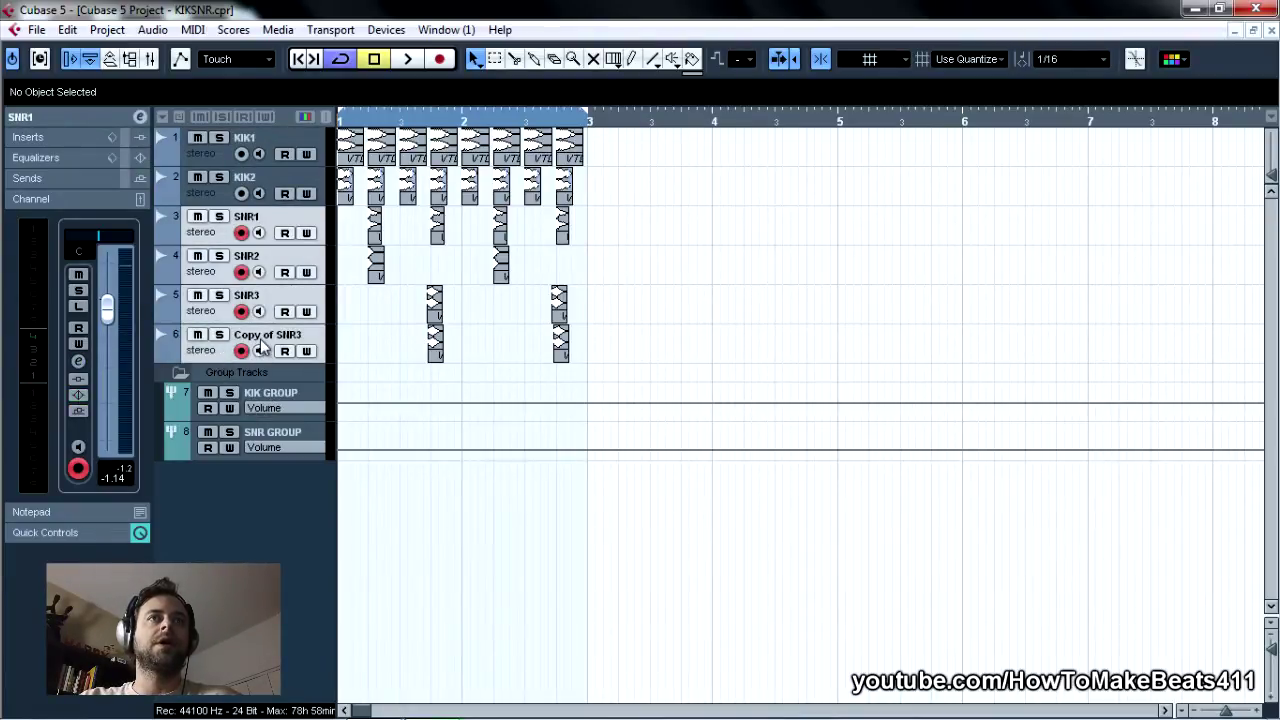
Remove the 'Copy of ' prefix so the sixth track reads 'SNR3', then select SNR GROUP.
double_click(262, 336)
left_click_drag(277, 335, 200, 330)
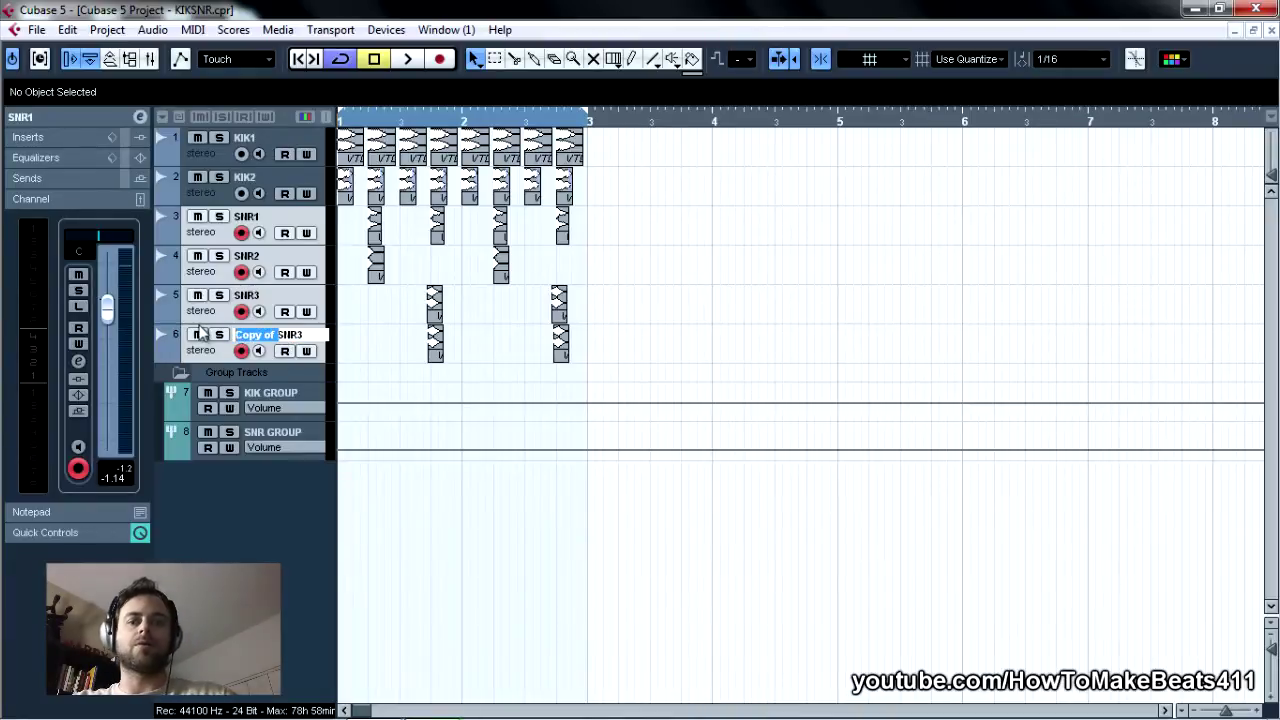
key("Delete")
left_click(209, 351)
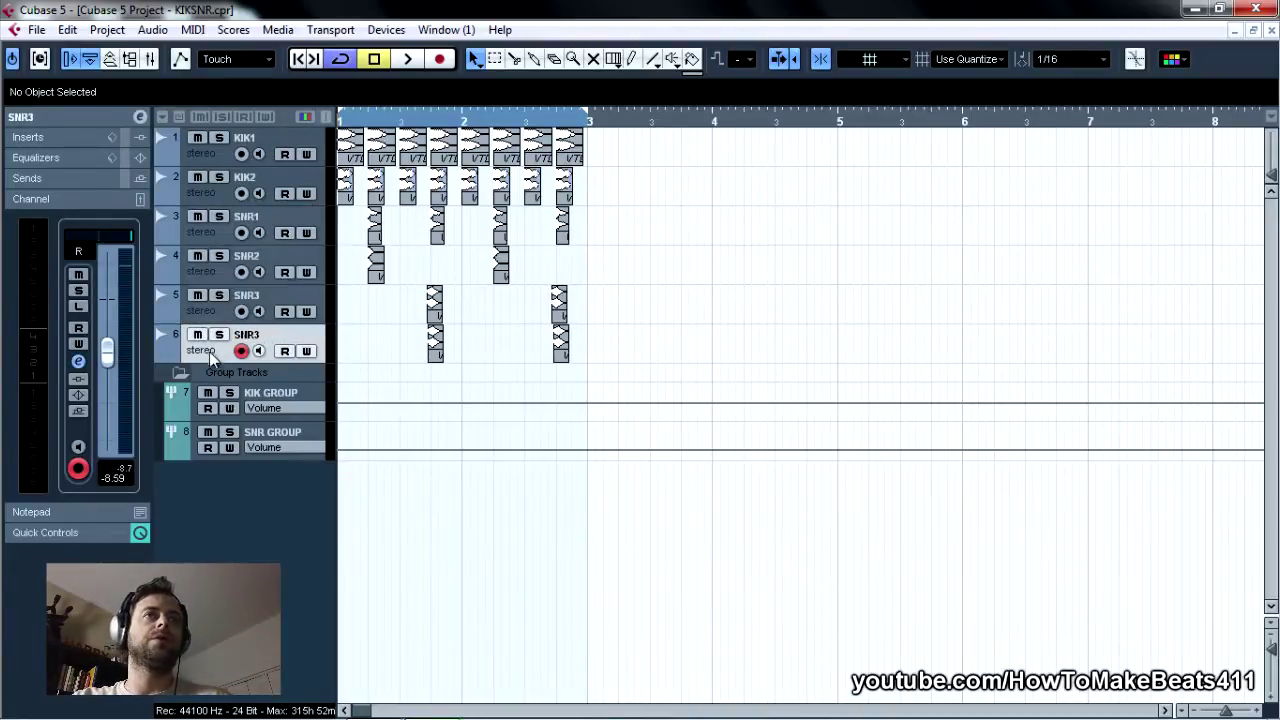
left_click(268, 432)
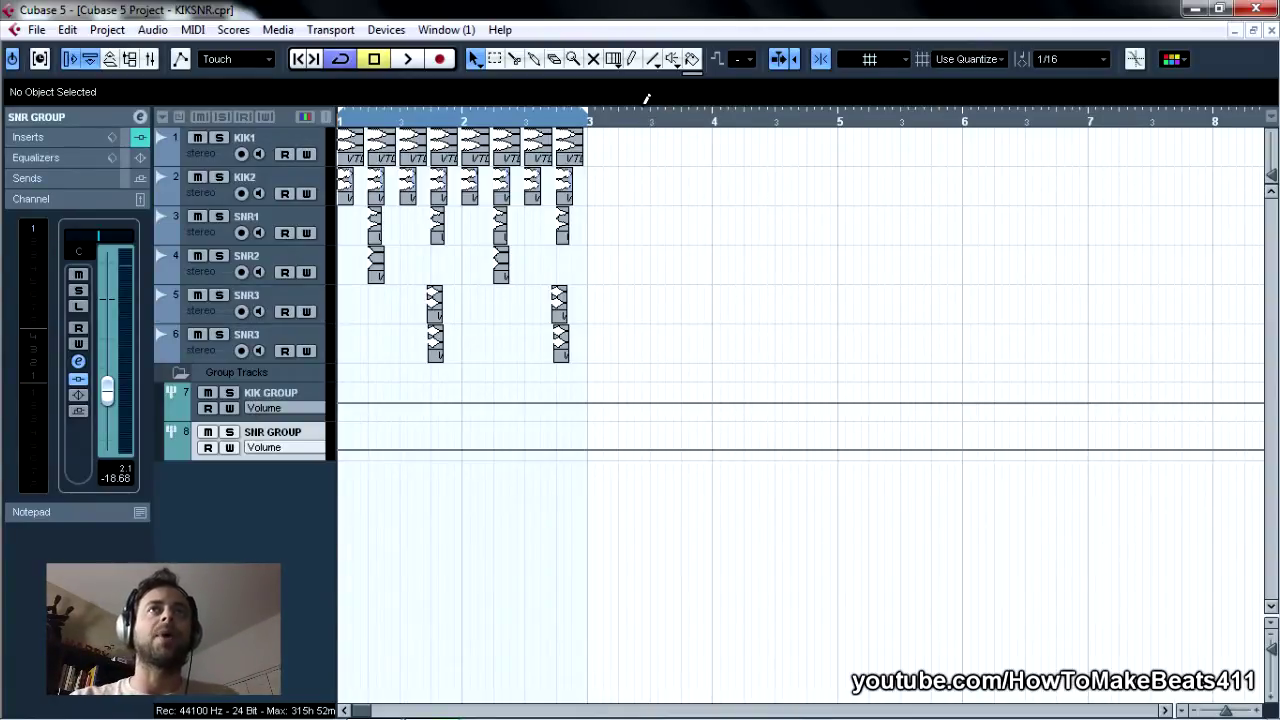
Drag a selection rectangle around every event on KIK1, KIK2, SNR1, SNR2 and both SNR3 tracks.
left_click_drag(595, 357, 338, 130)
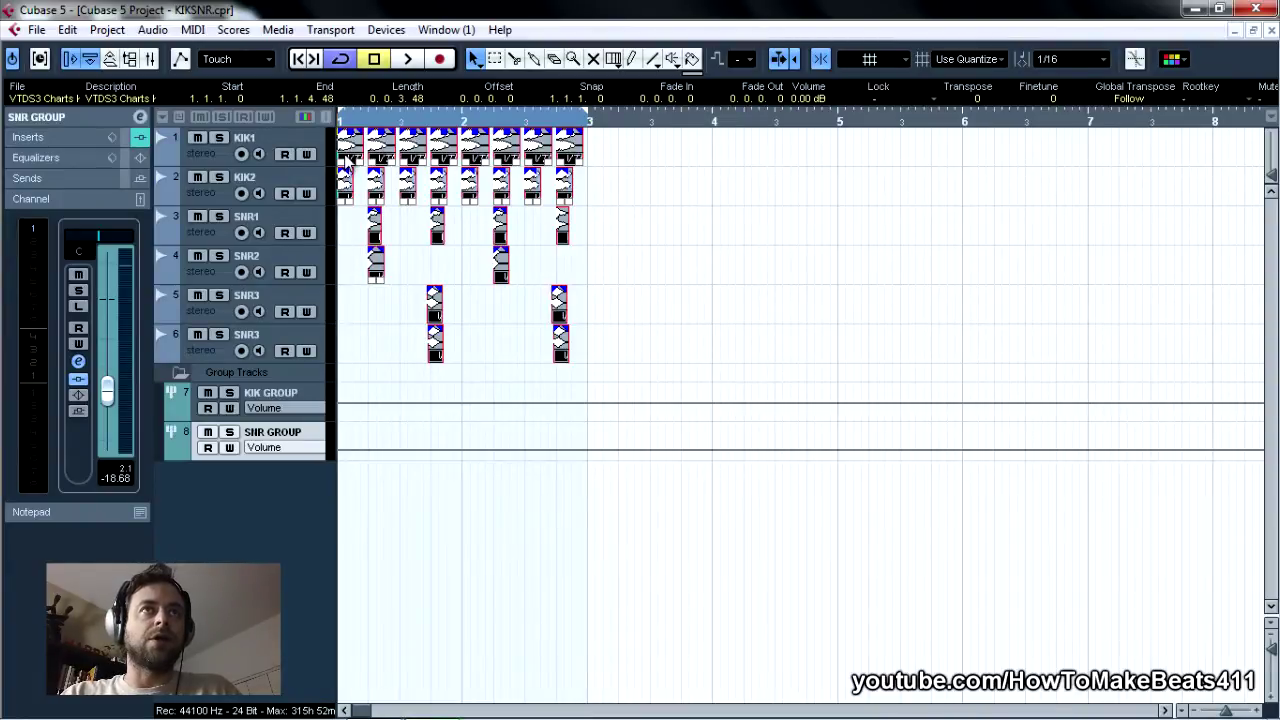
Alt-drag a copy of the two-bar kick and snare pattern to bar 3.
left_click_drag(347, 160, 600, 160)
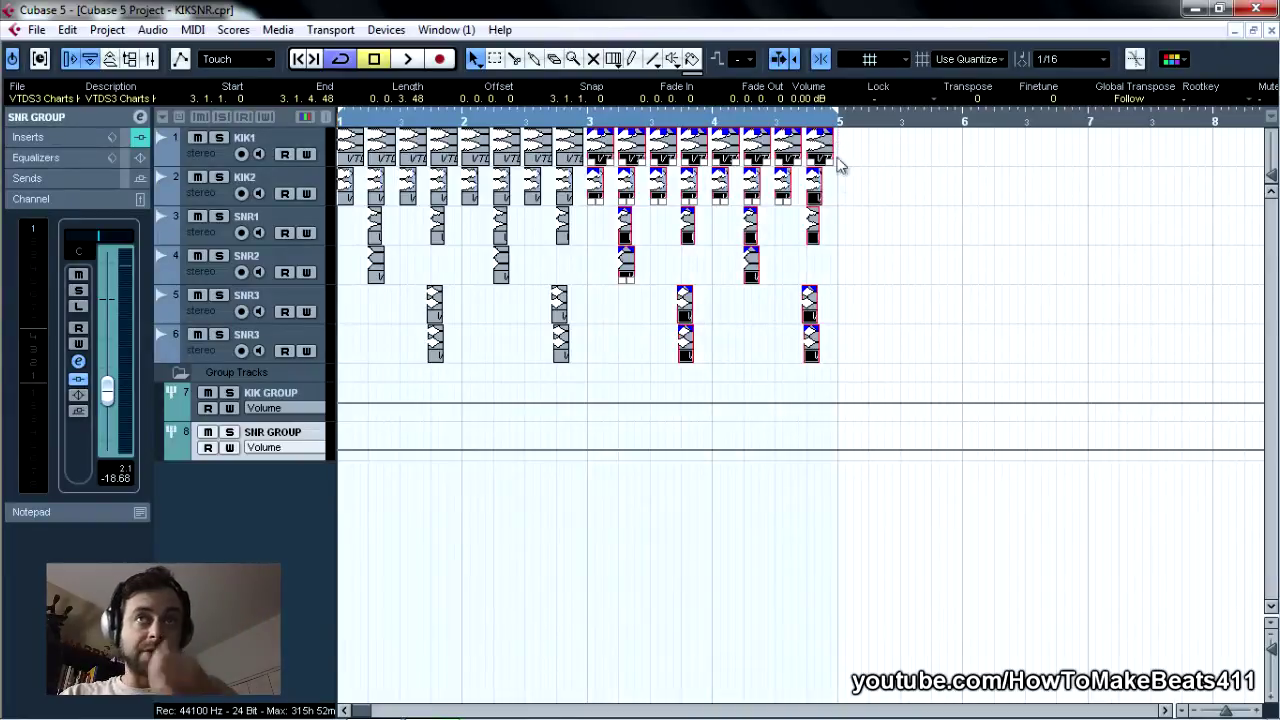
left_click(831, 190)
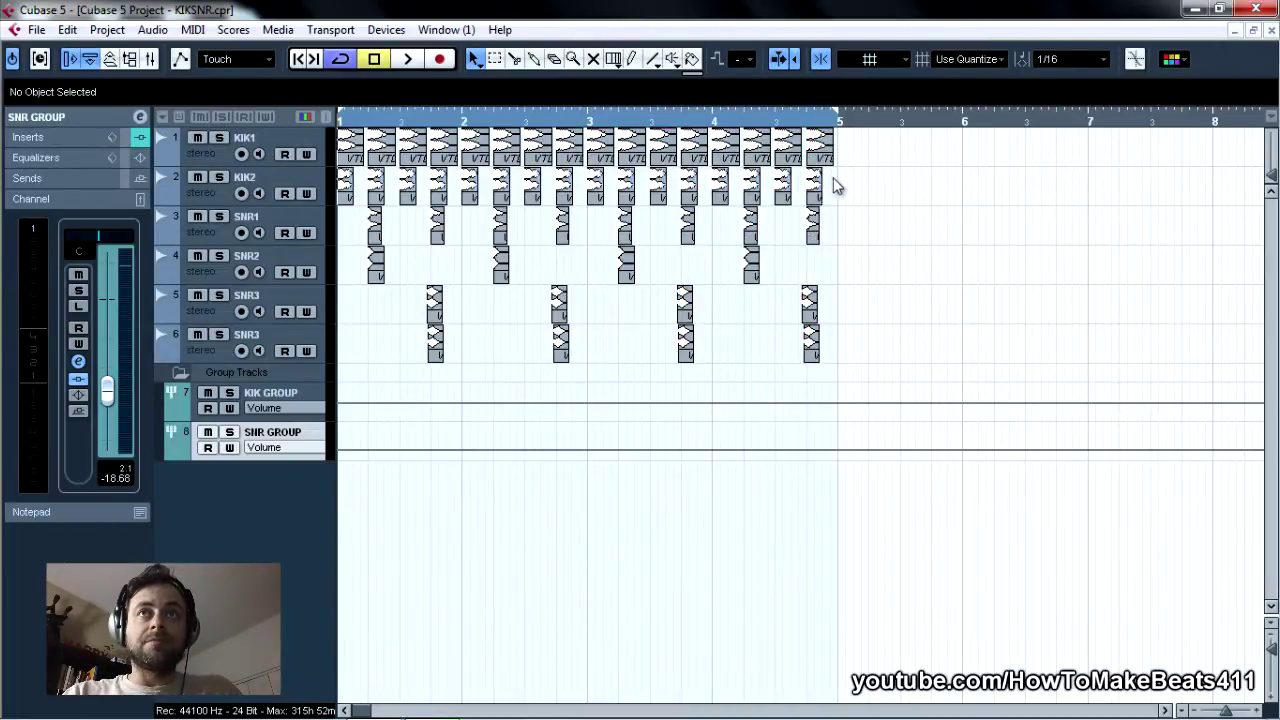
left_click_drag(835, 188, 855, 163)
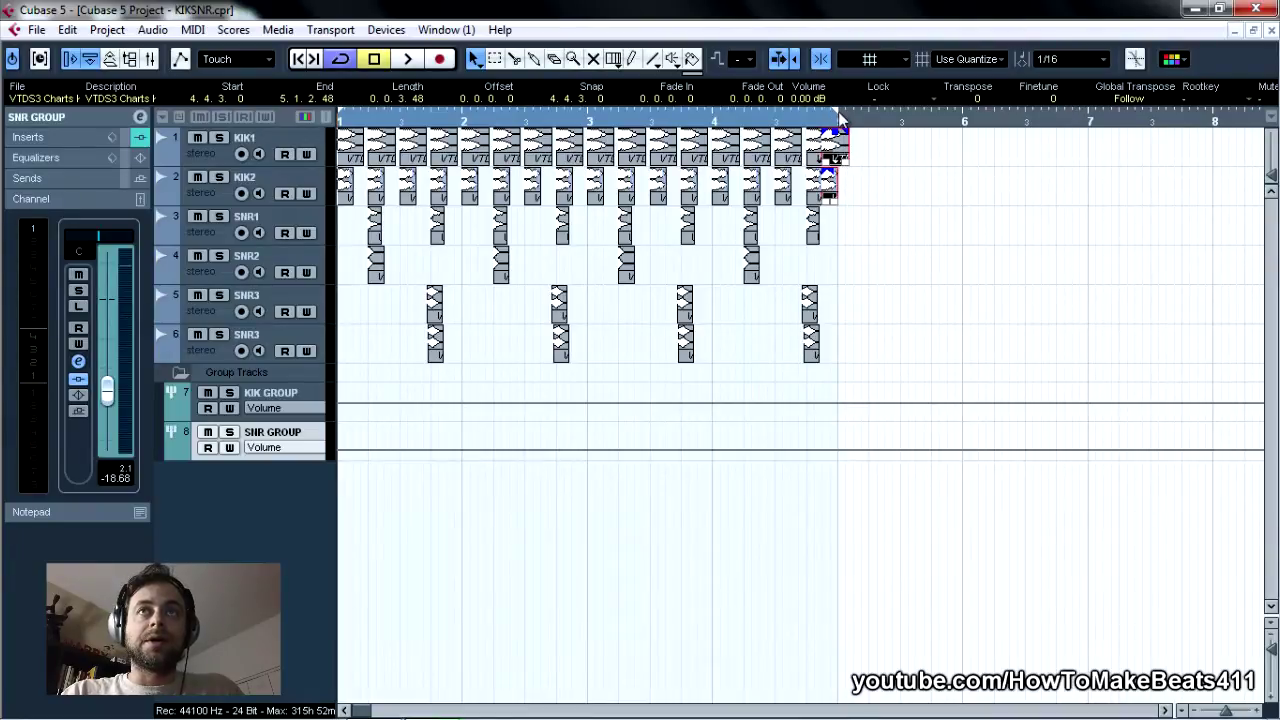
Set the loop range's right end to bar 5 and return to the project start.
left_click_drag(838, 120, 916, 124)
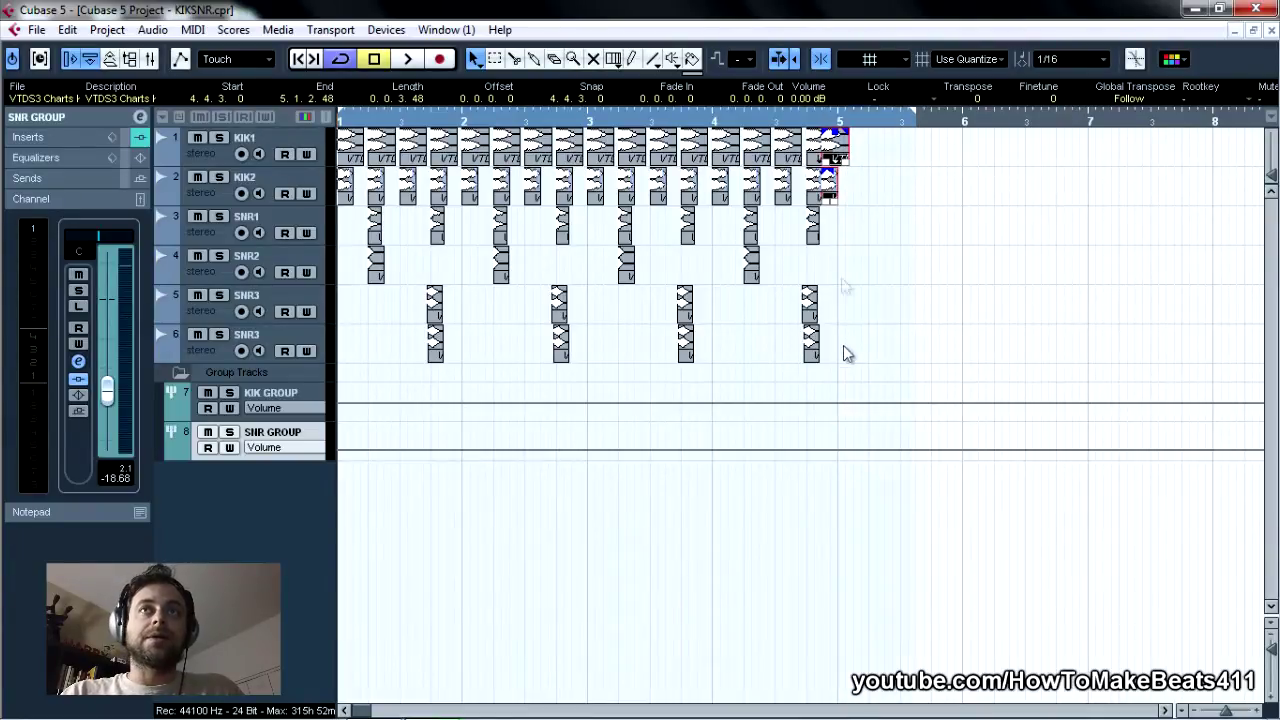
left_click_drag(913, 119, 843, 117)
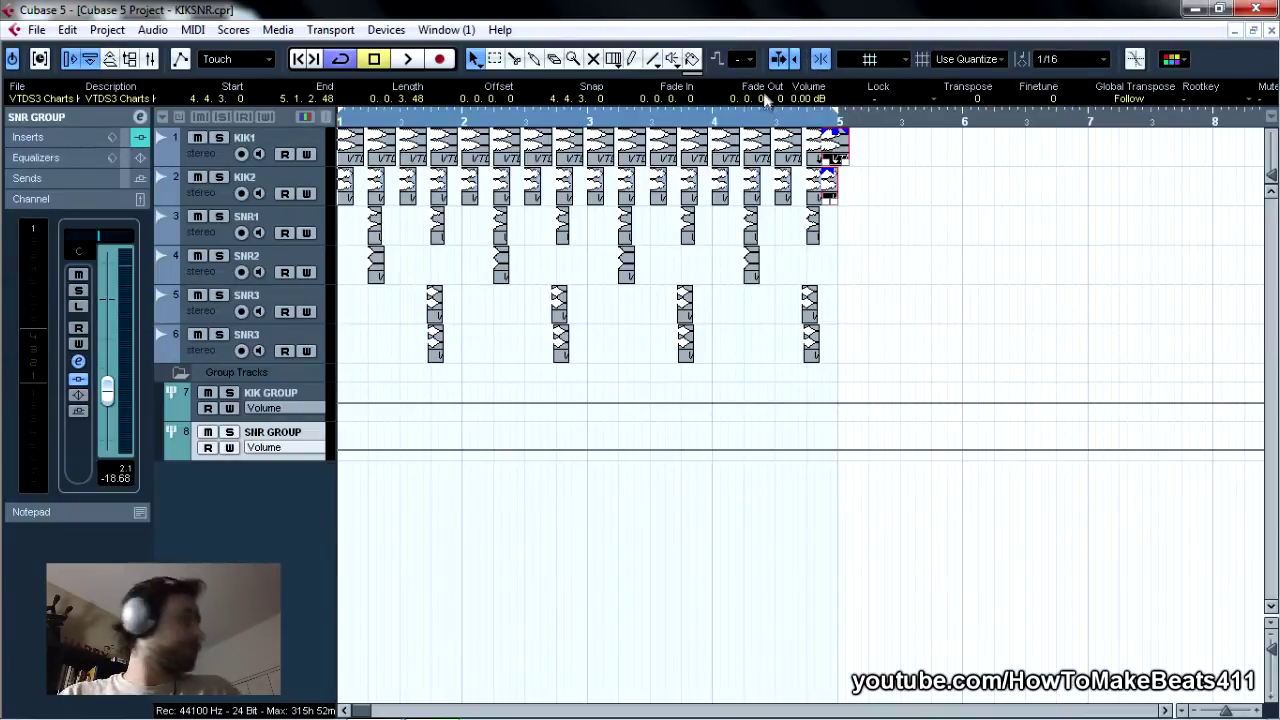
left_click(301, 61)
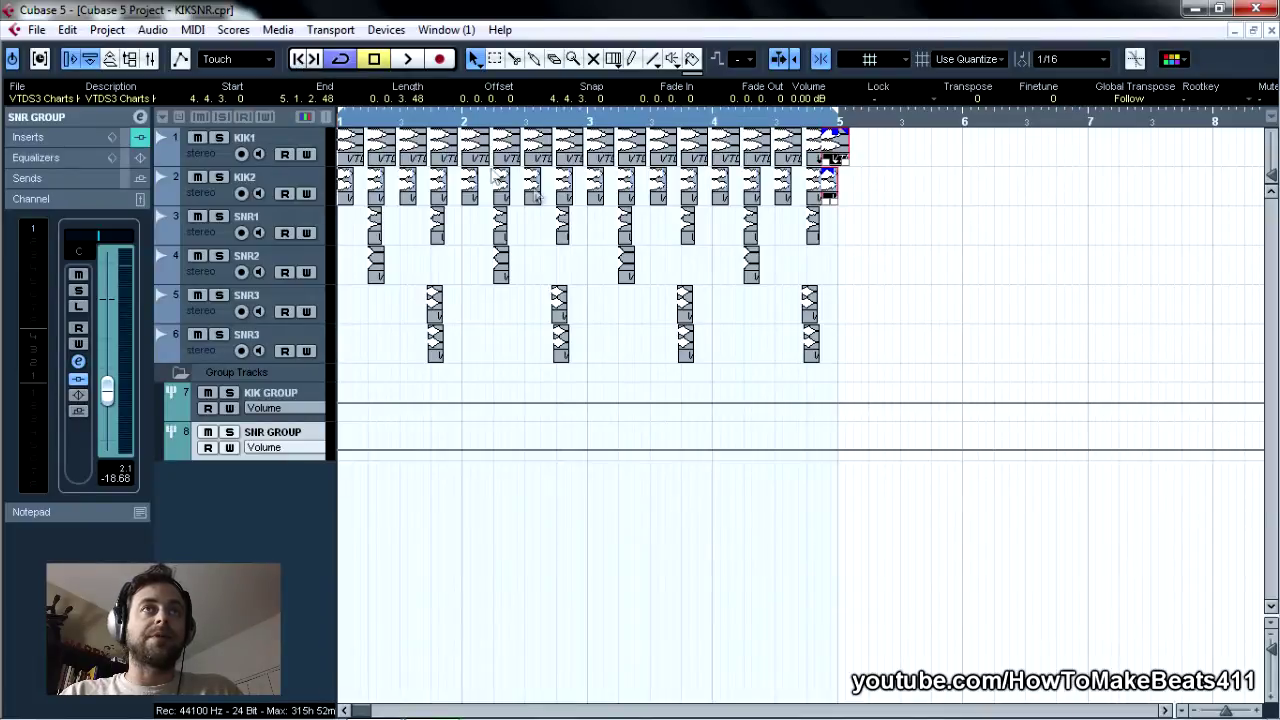
Play the loop, then lower the last KIK1 and KIK2 events by 3.88 dB.
key("space")
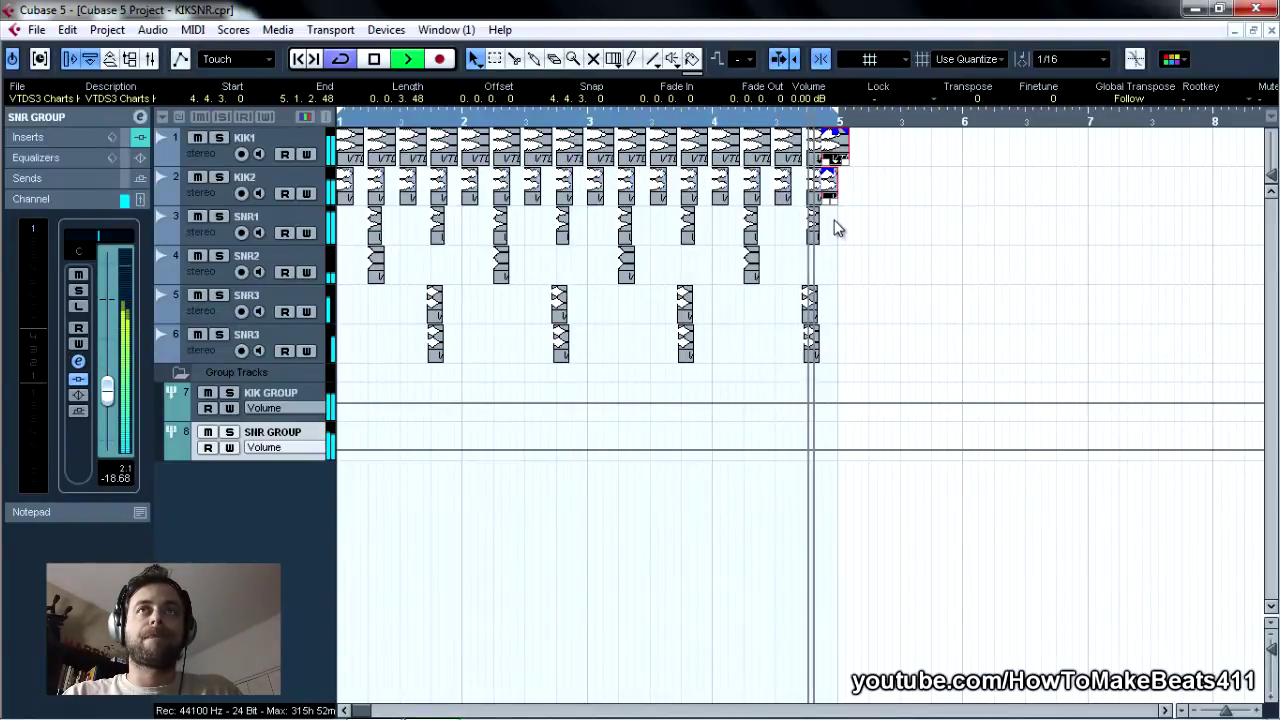
key("space")
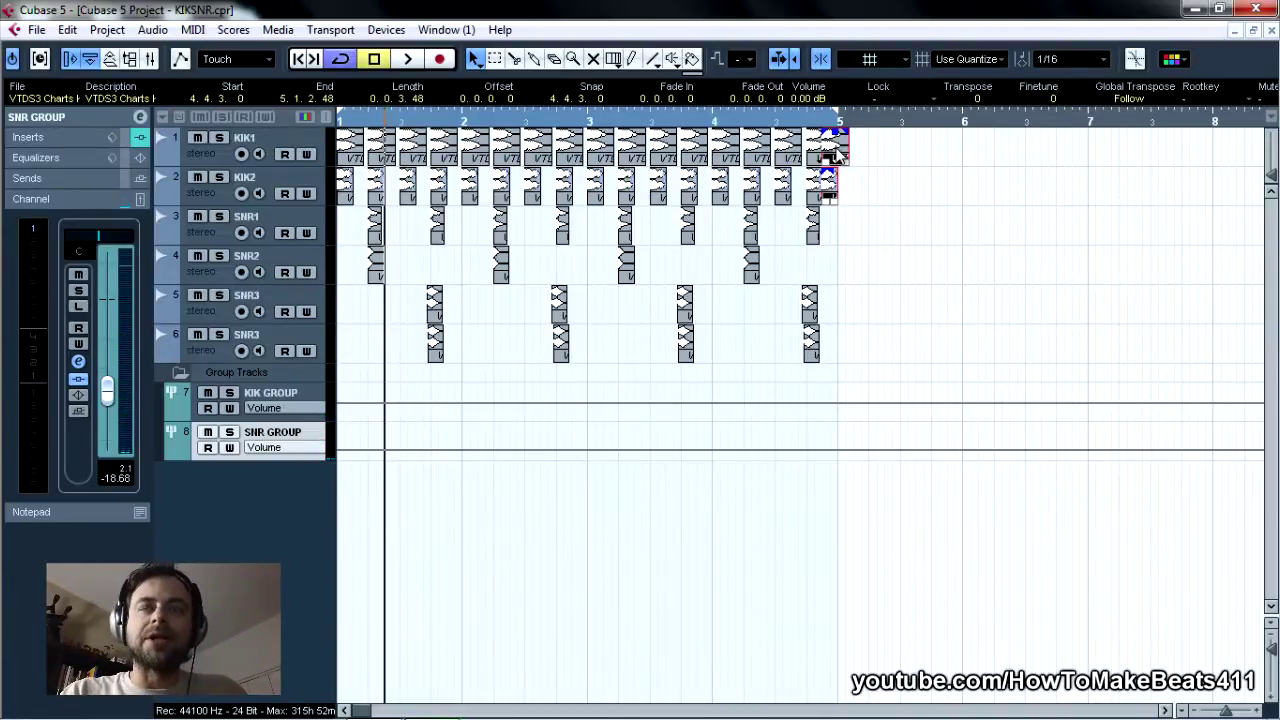
left_click(838, 156)
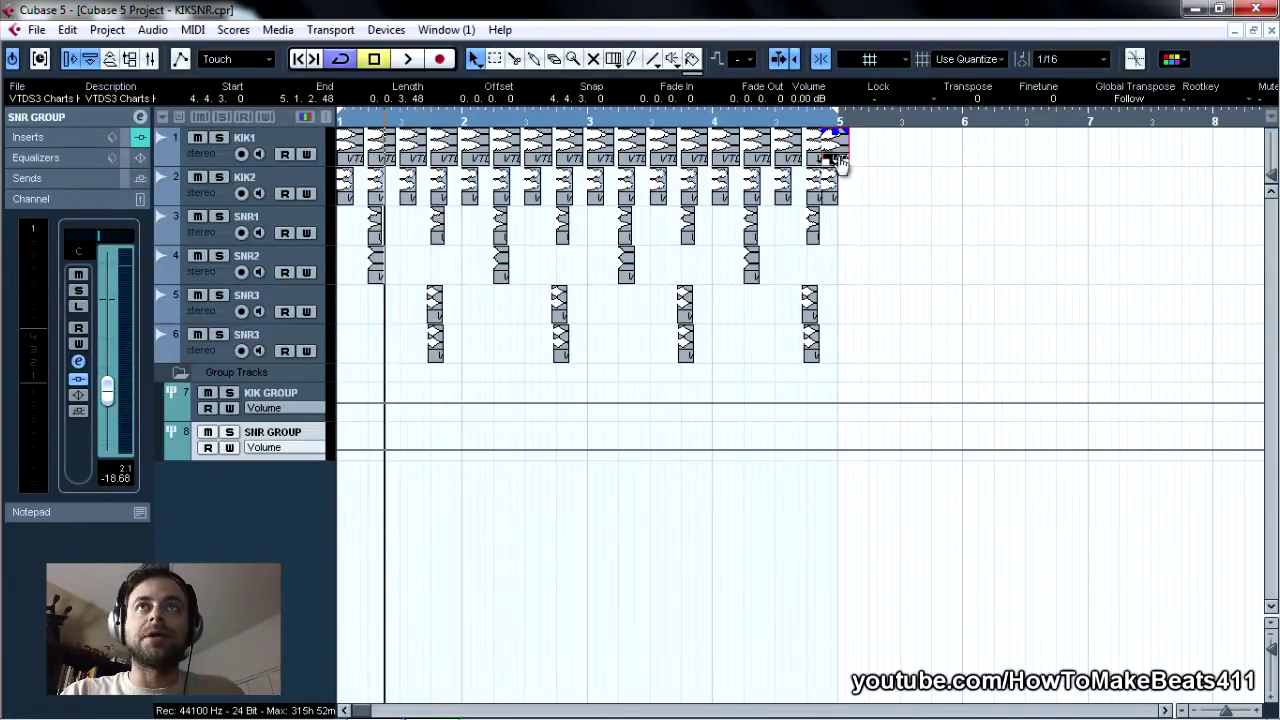
left_click(829, 185, "shift")
left_click_drag(834, 133, 834, 141)
Audition the quieter kicks from just before bar 5.
left_click(775, 318)
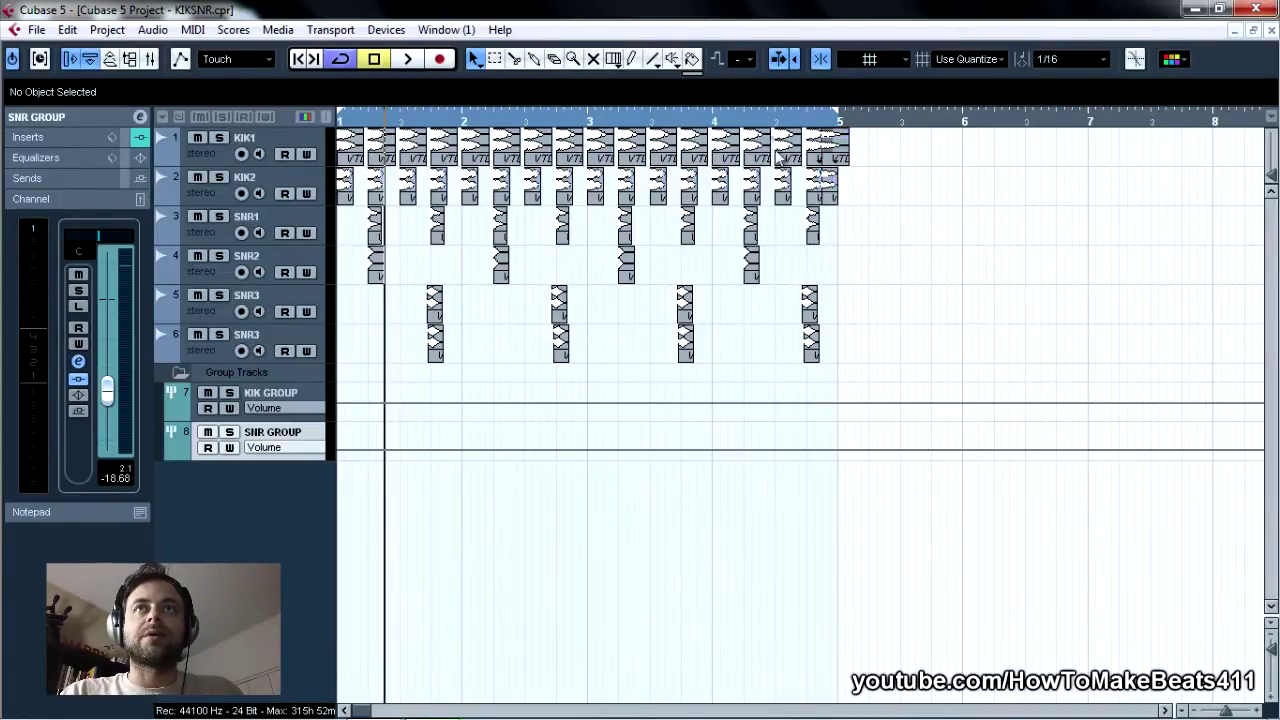
left_click(777, 118)
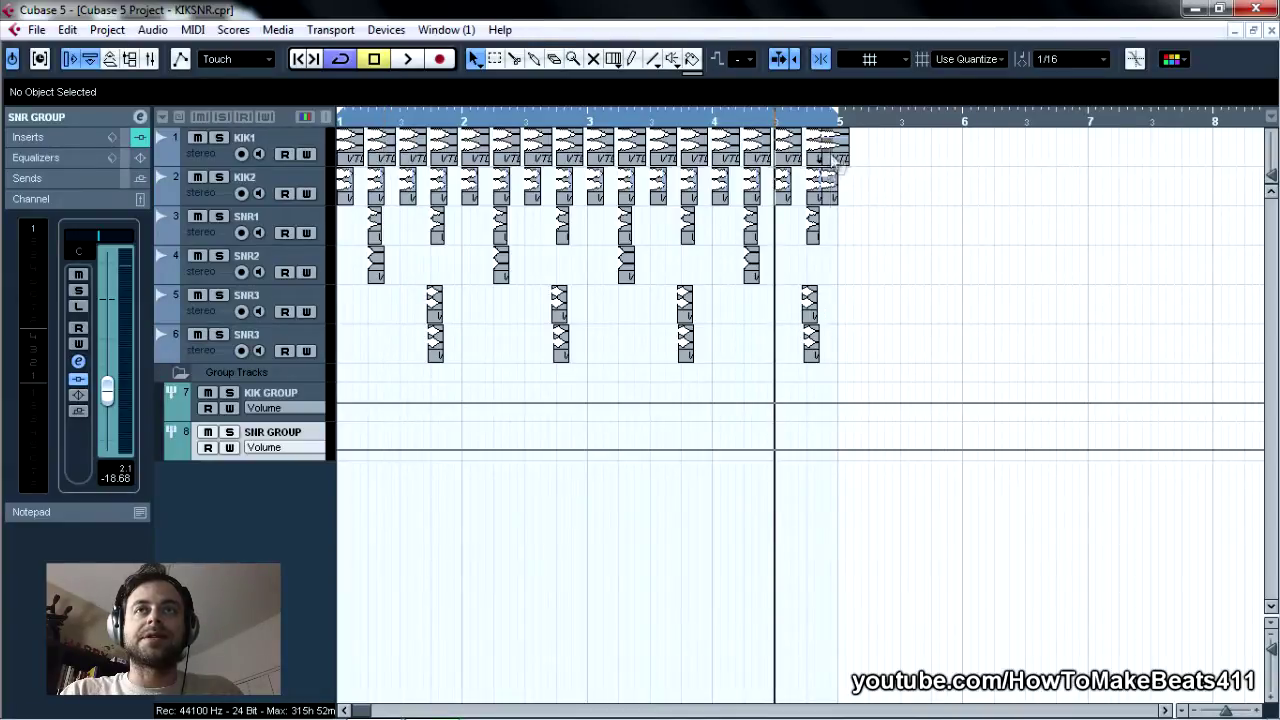
key("space")
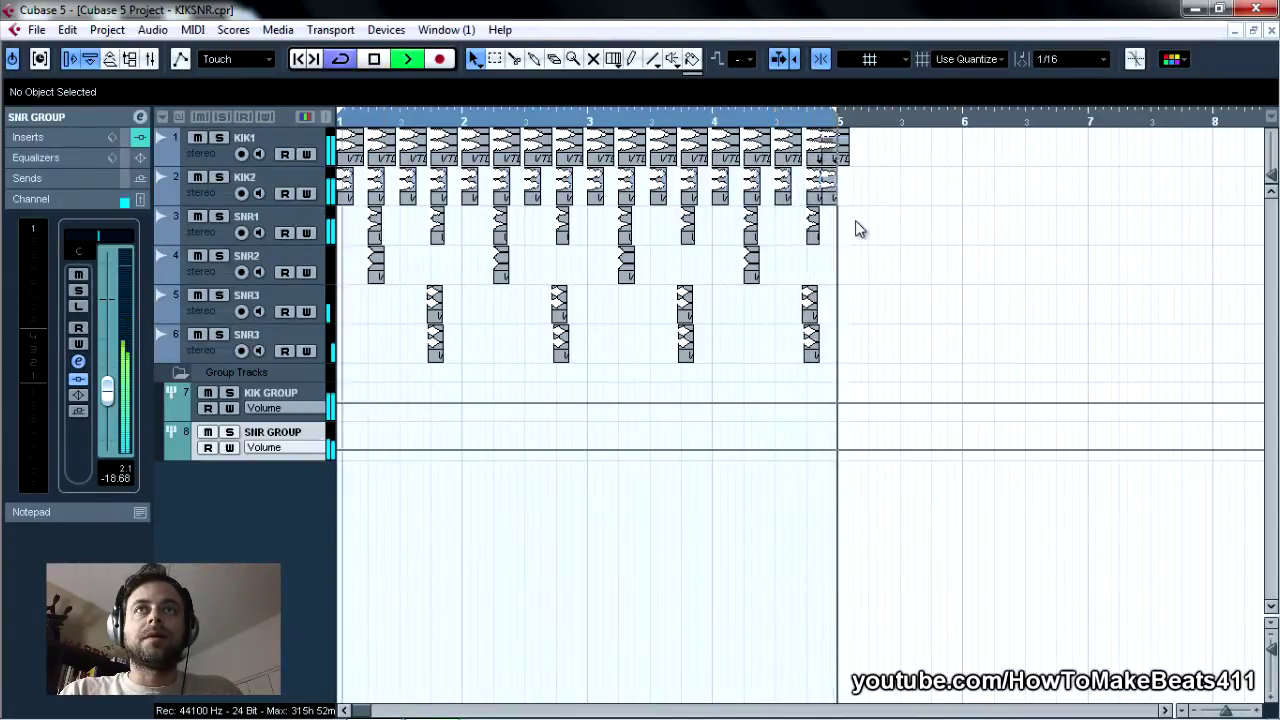
key("space")
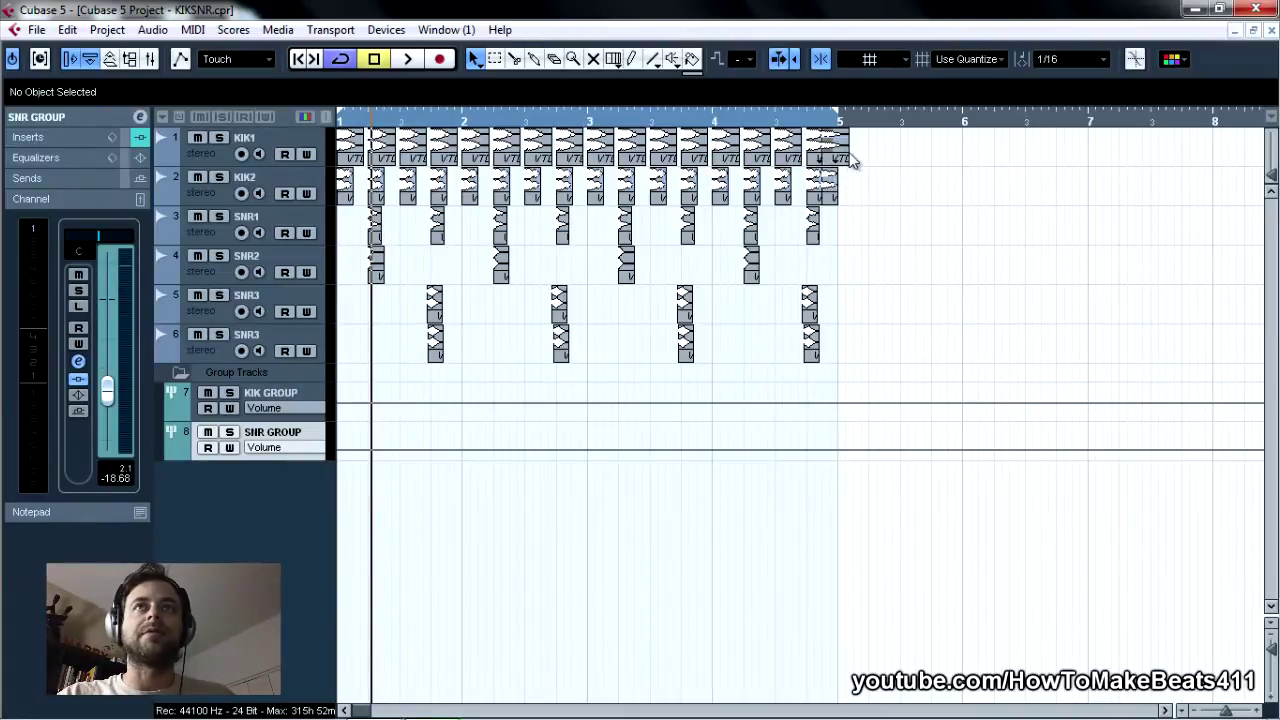
Alt-drag a copy of the last SNR1 snare event to 4.3.3.
left_click_drag(857, 363, 790, 342)
left_click(841, 346)
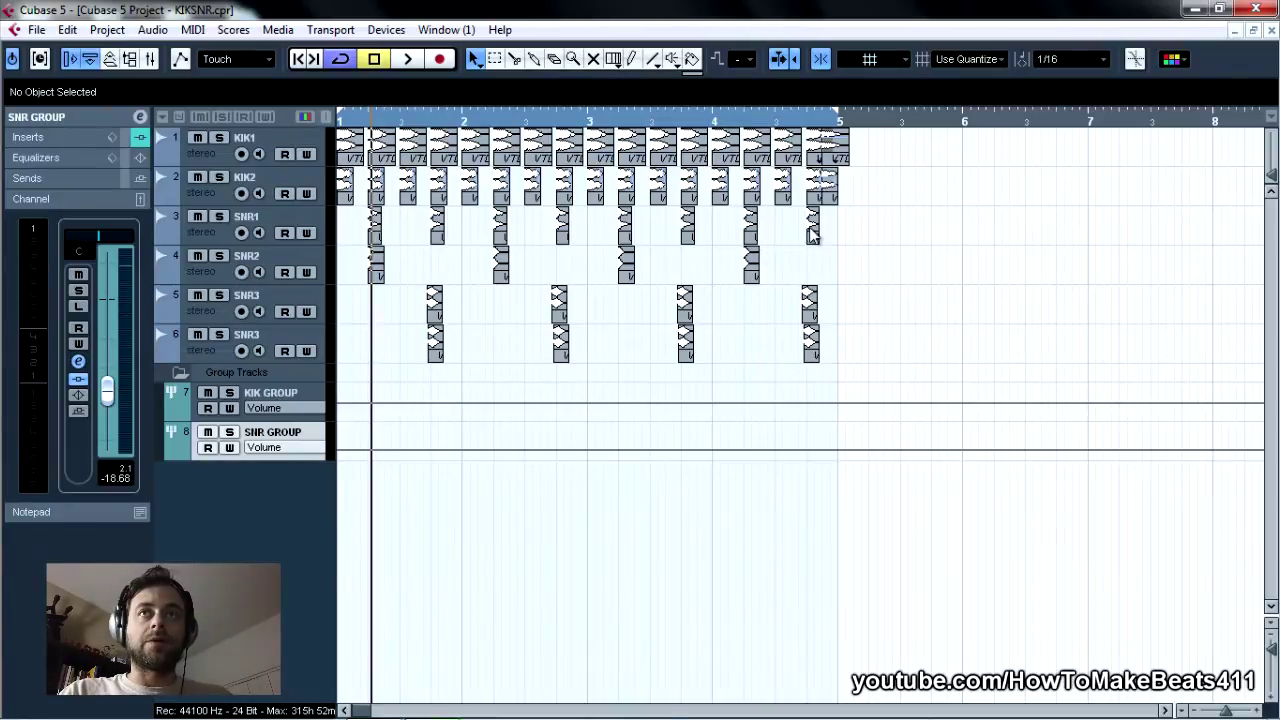
left_click(813, 234)
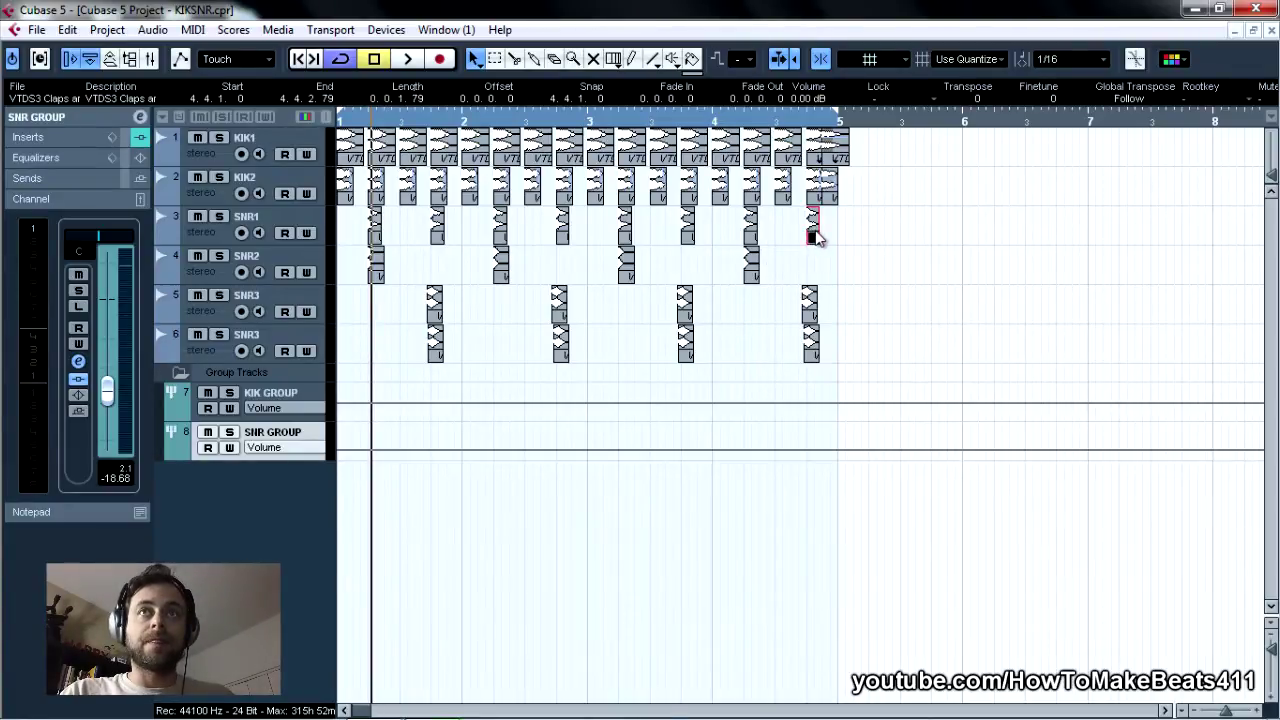
left_click(306, 216)
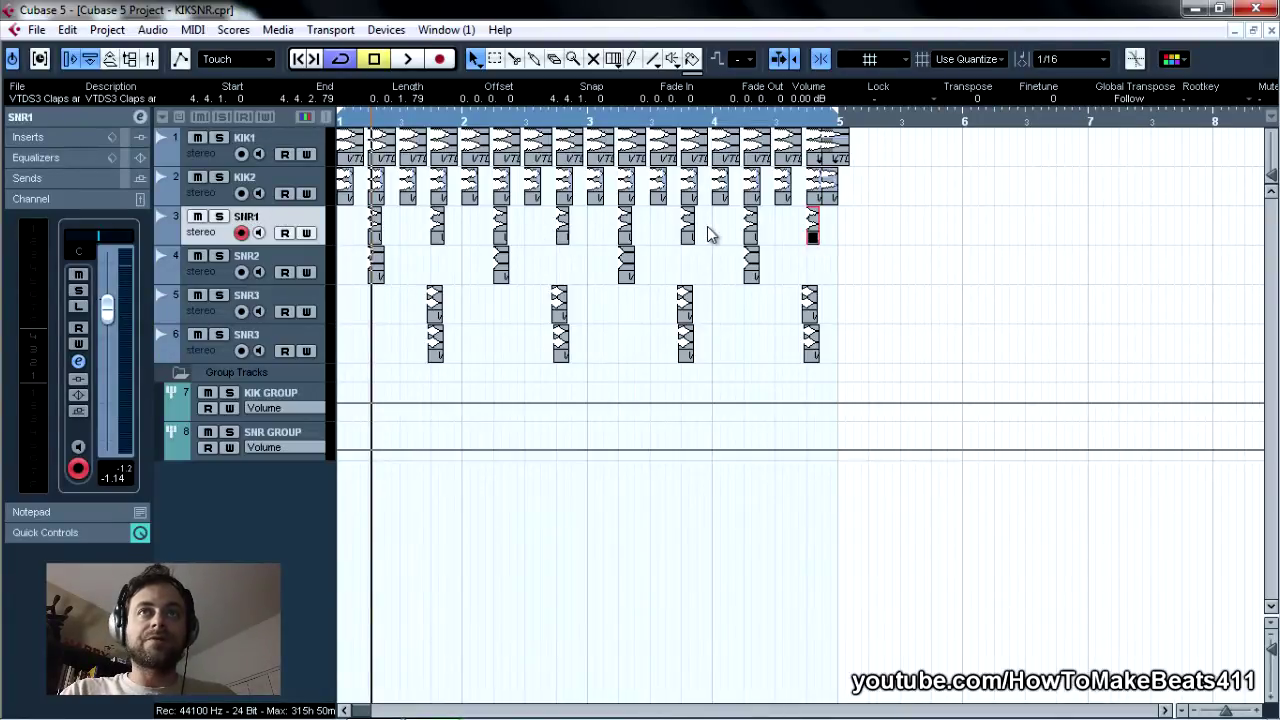
left_click_drag(813, 231, 800, 240)
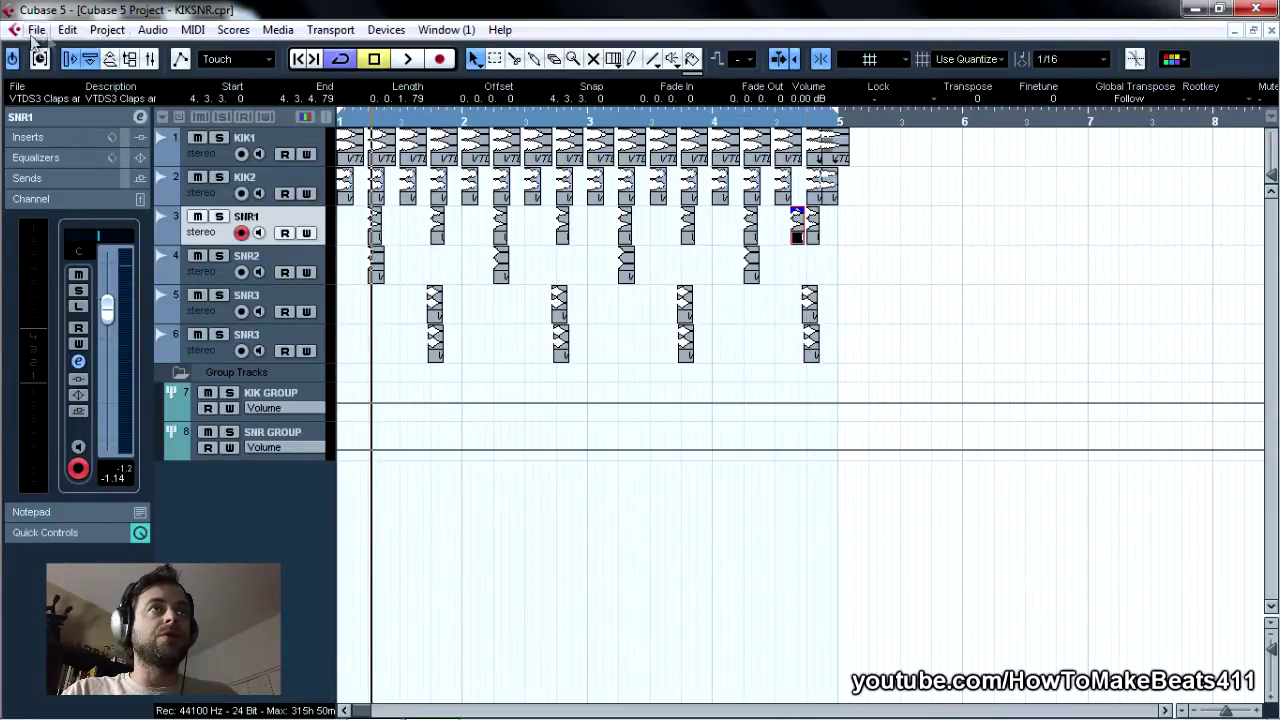
Reverse the copied snare event with Audio > Process > Reverse as a new version.
left_click(152, 30)
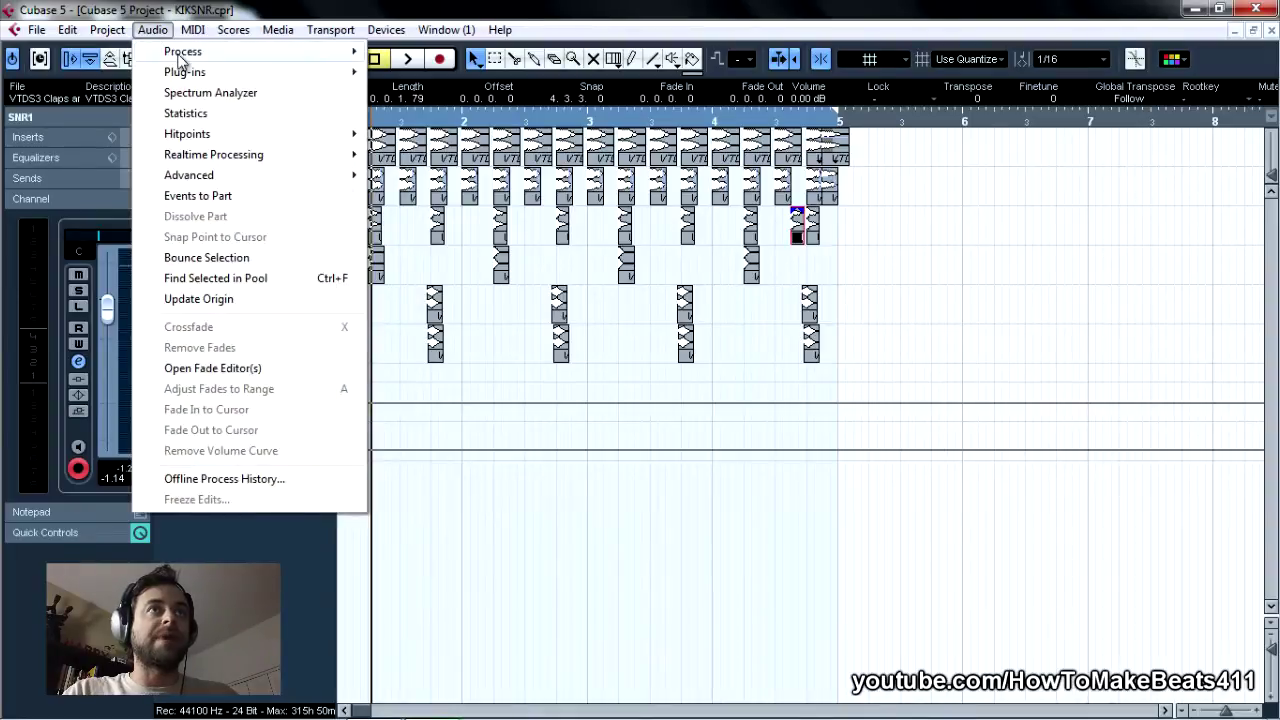
mouse_move(180, 55)
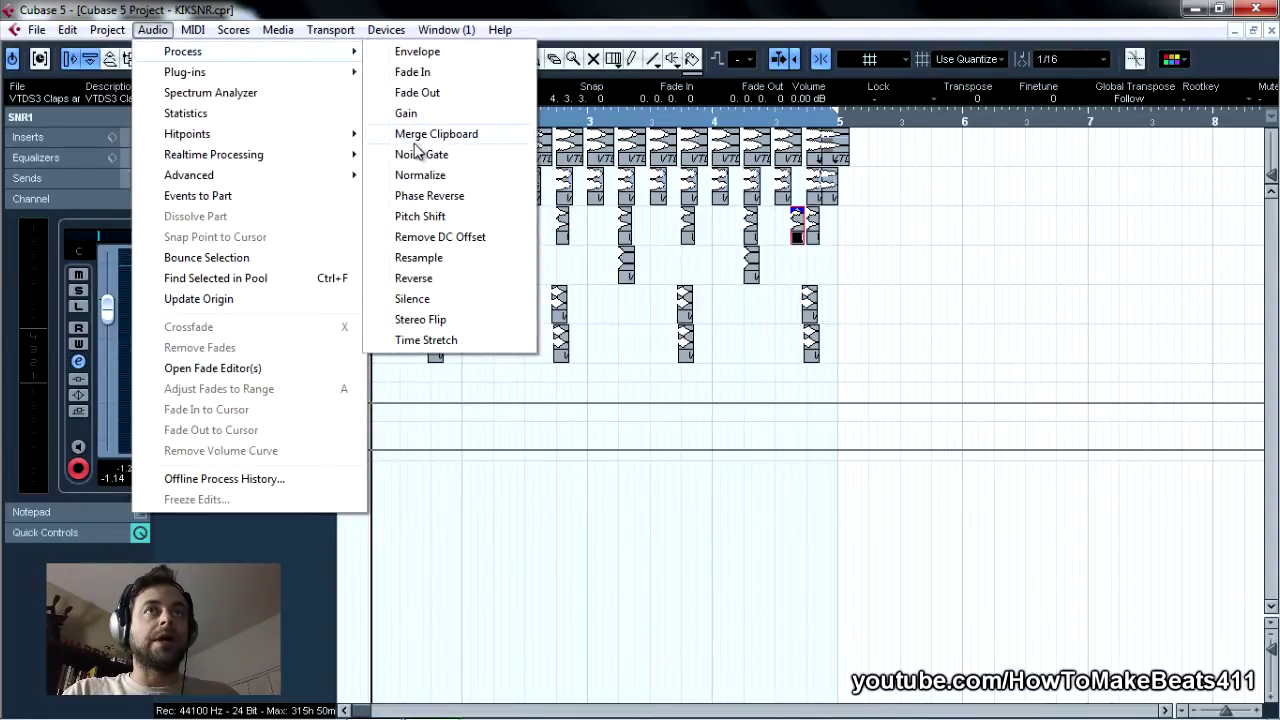
left_click(412, 278)
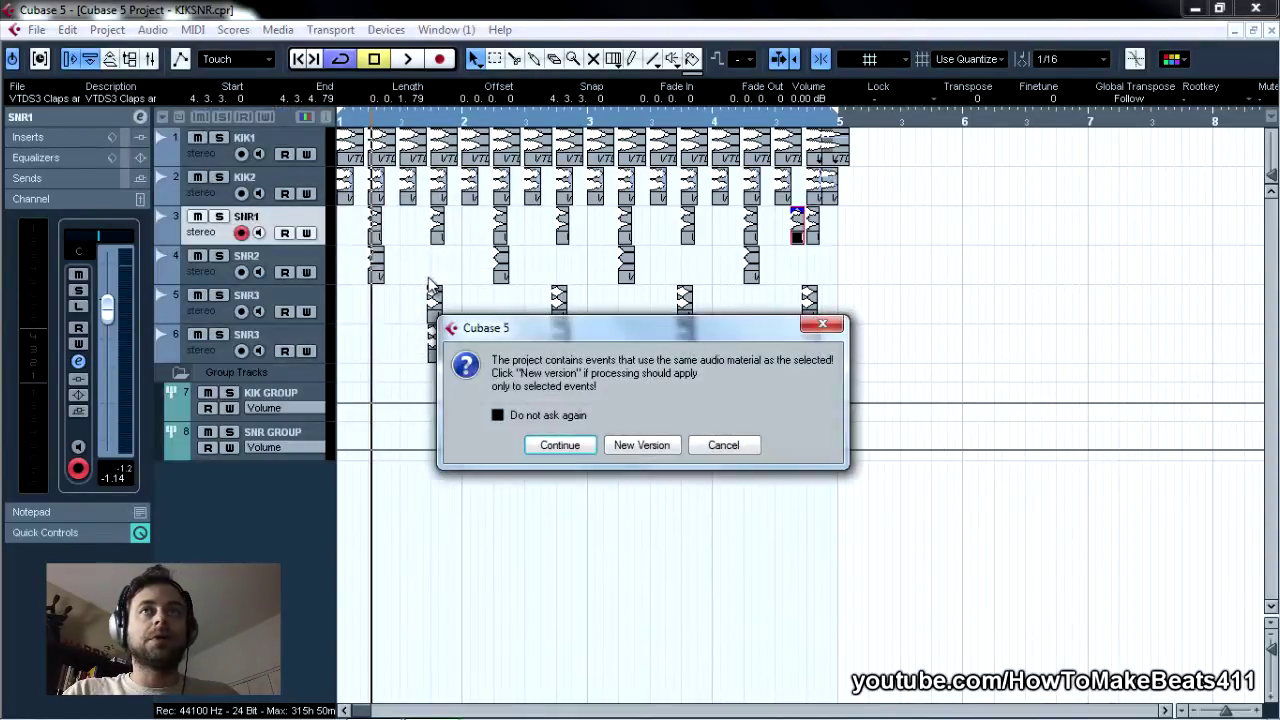
left_click(625, 451)
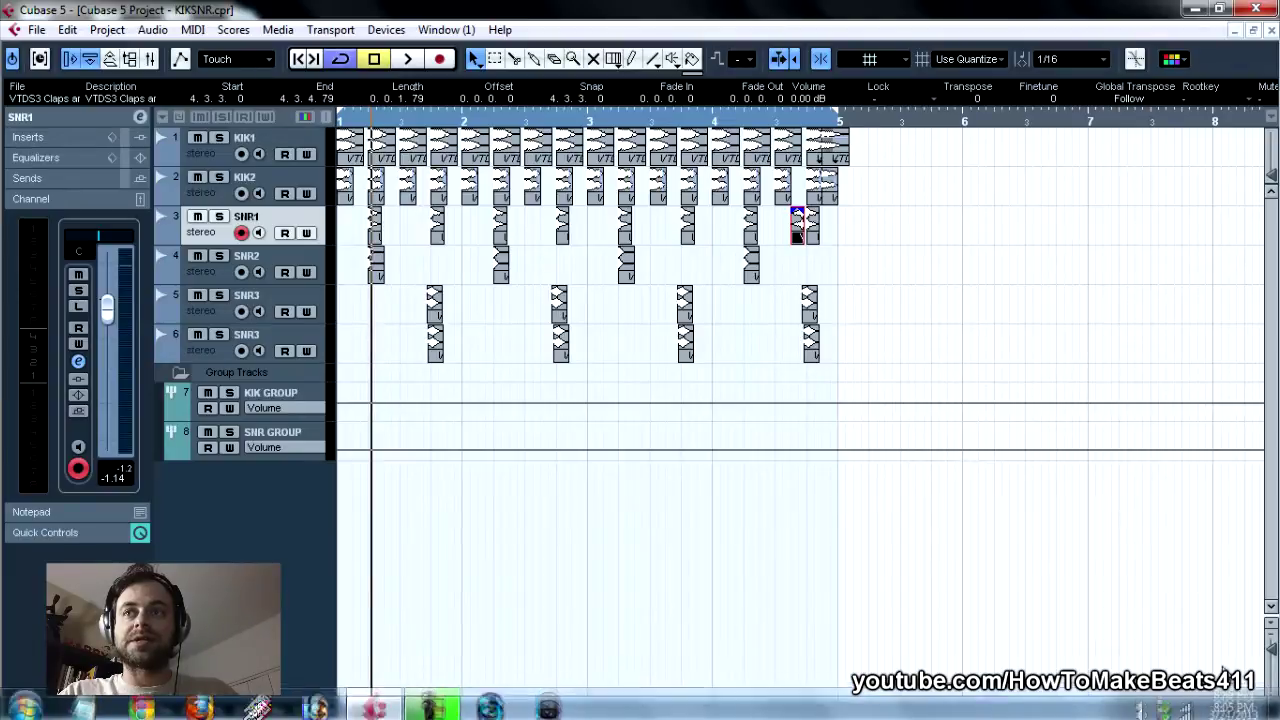
left_click_drag(1229, 712, 1233, 712)
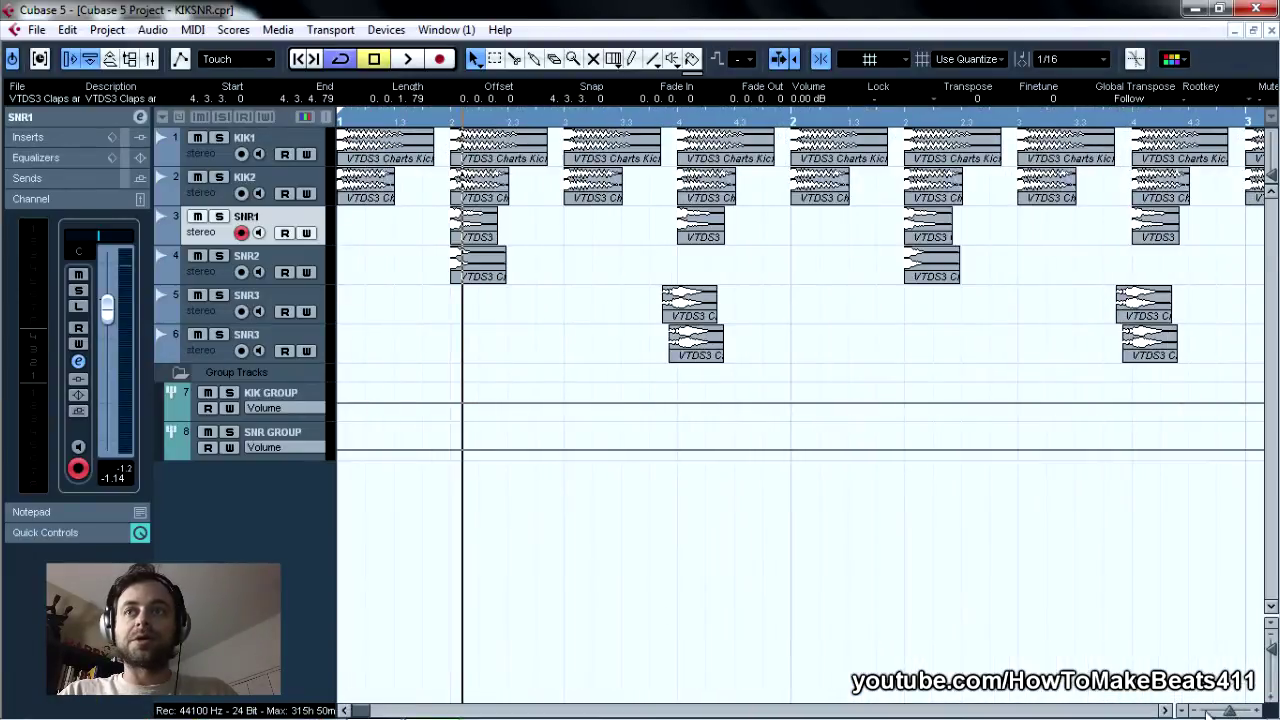
Nudge the extra SNR1 snare hit slightly later and turn it down to -3.35 dB.
left_click(1165, 710)
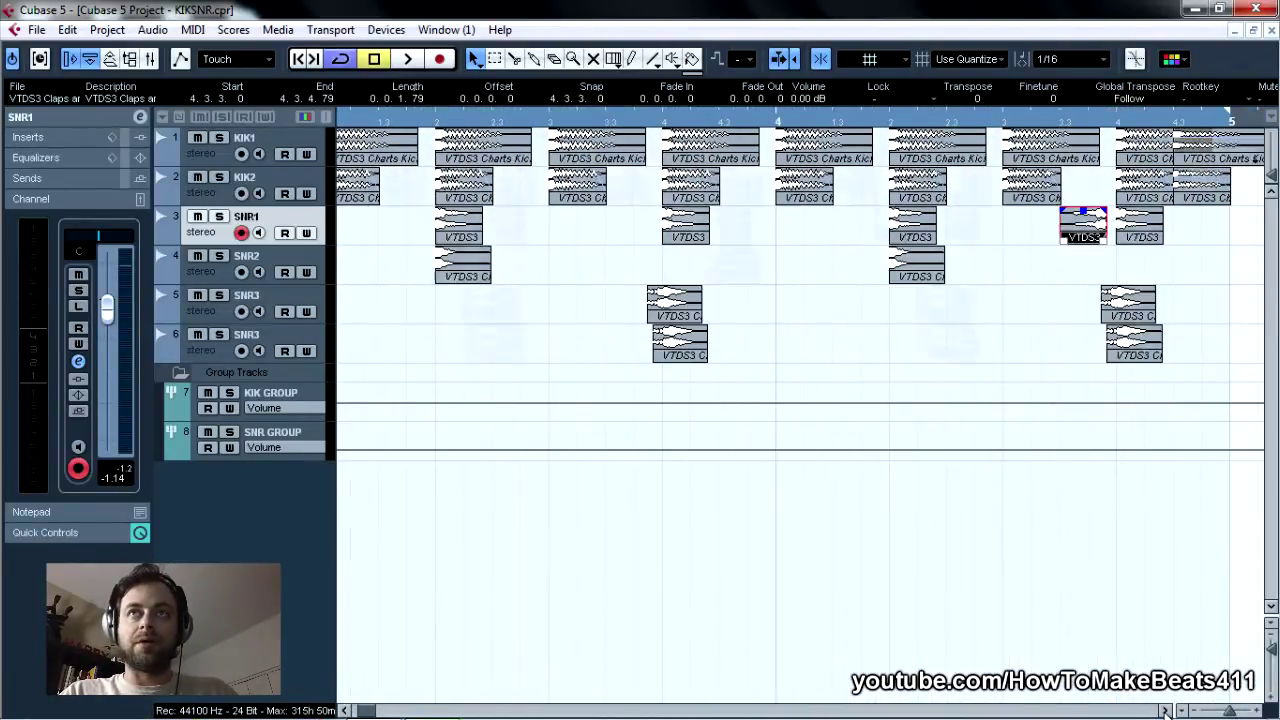
left_click(1165, 710)
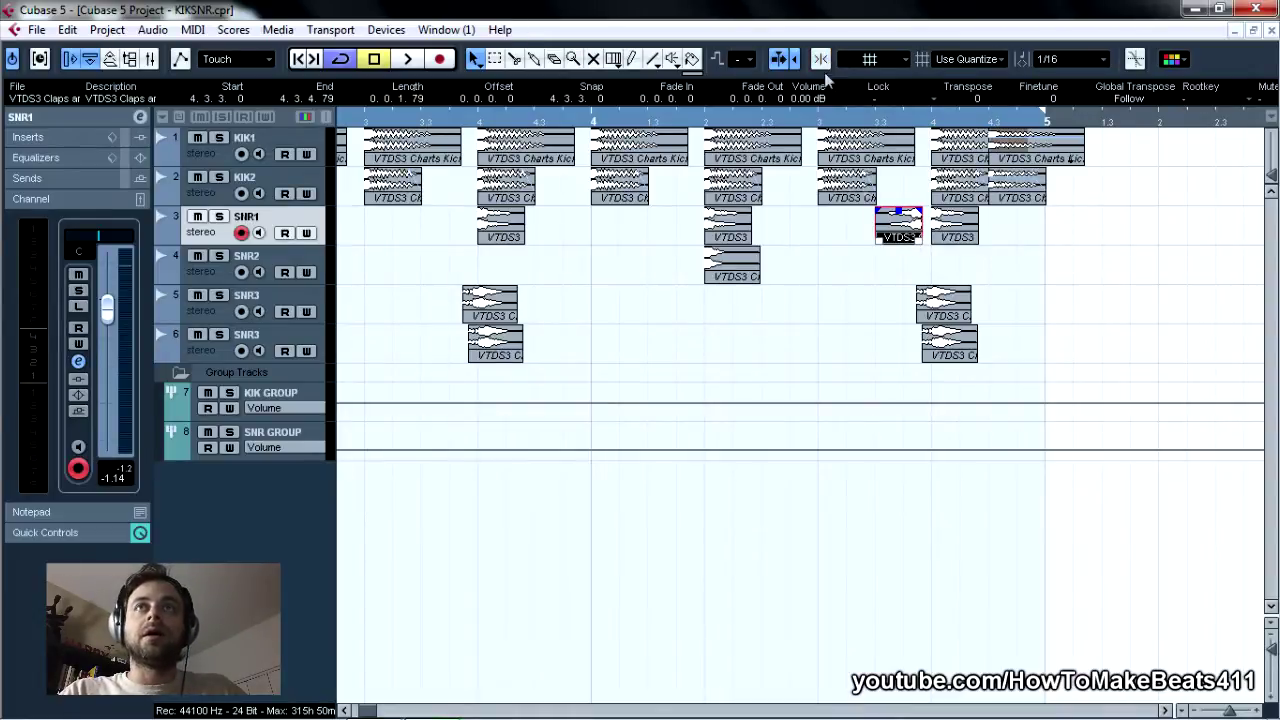
left_click_drag(899, 234, 906, 235)
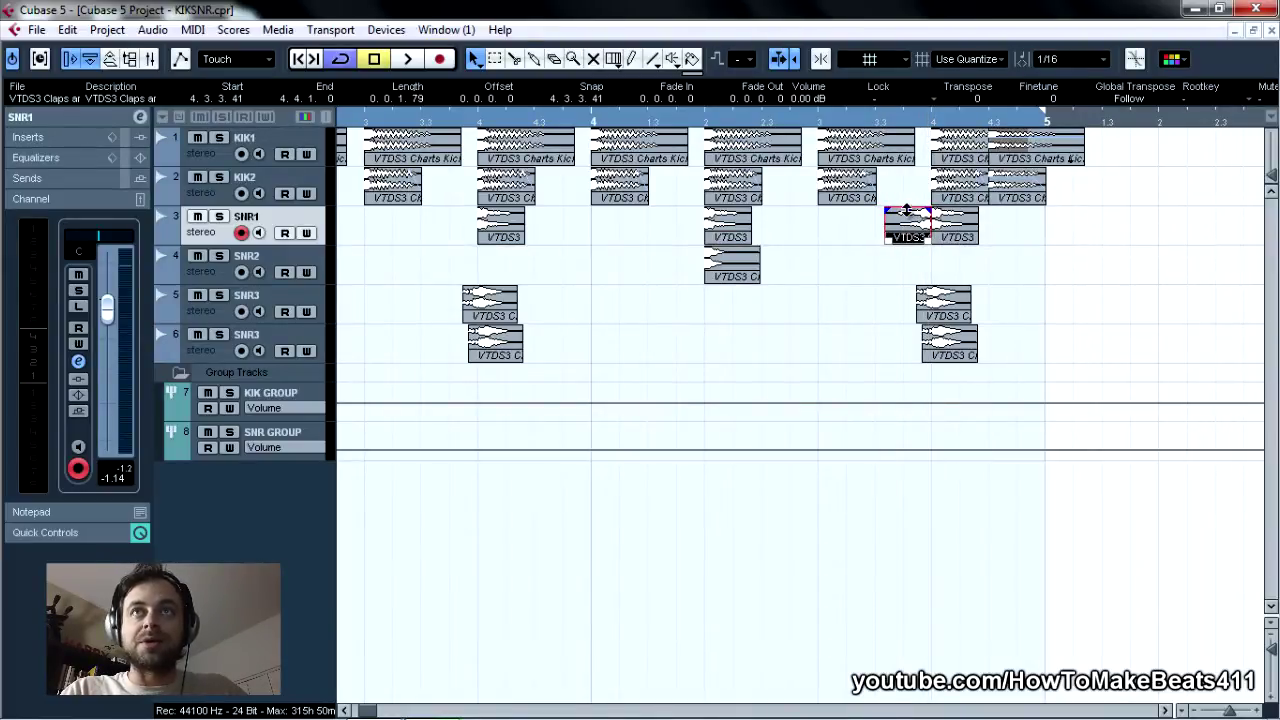
left_click_drag(906, 210, 906, 216)
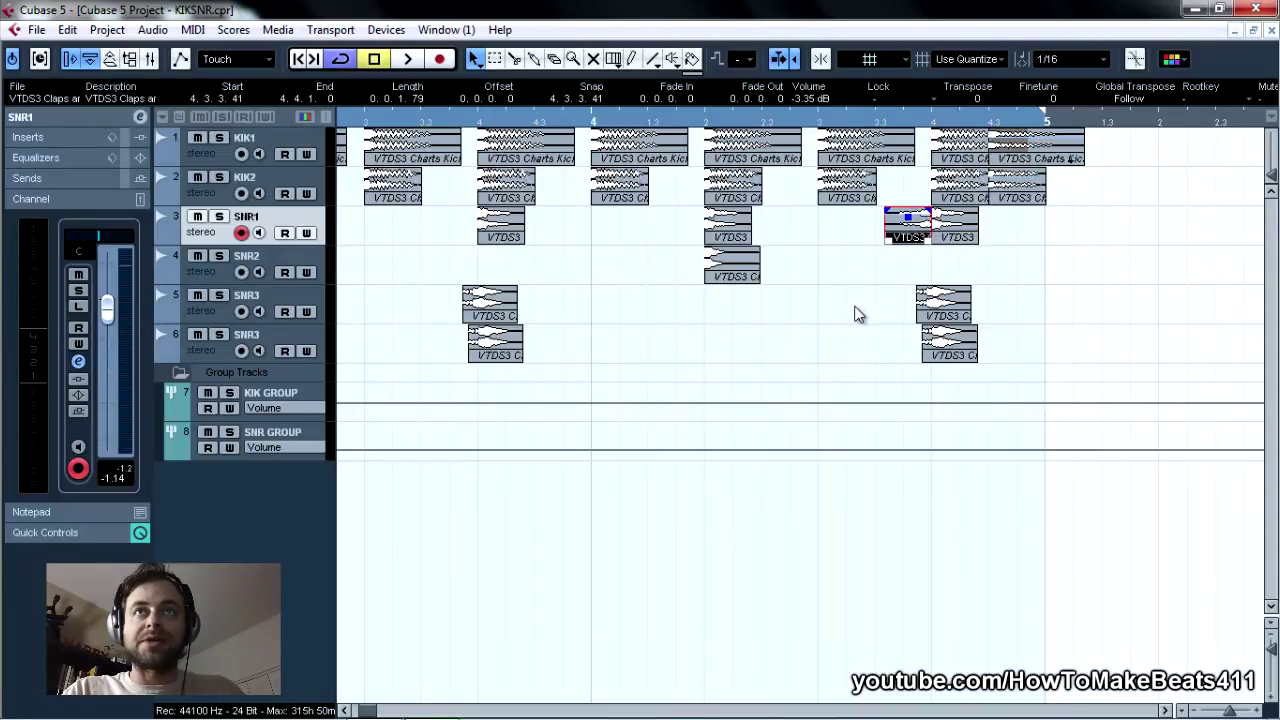
Audition the extra snare hit from earlier in bar 4.
left_click(858, 314)
left_click(826, 120)
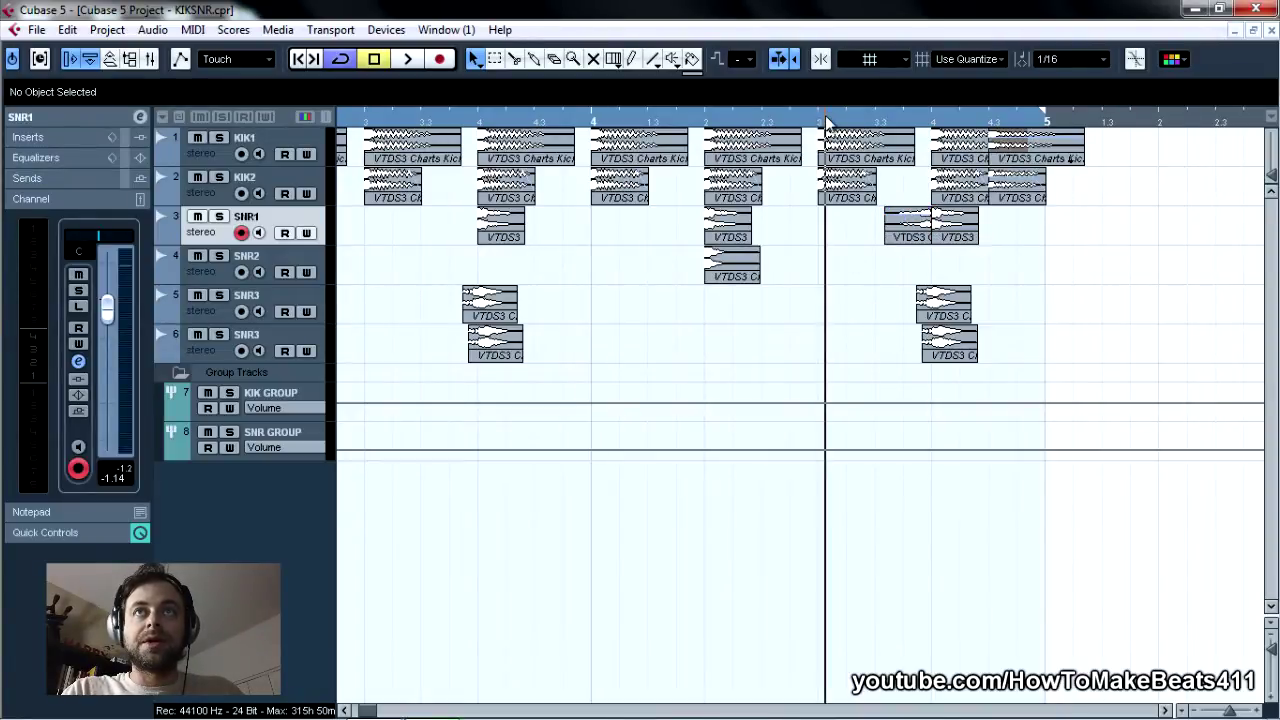
key("space")
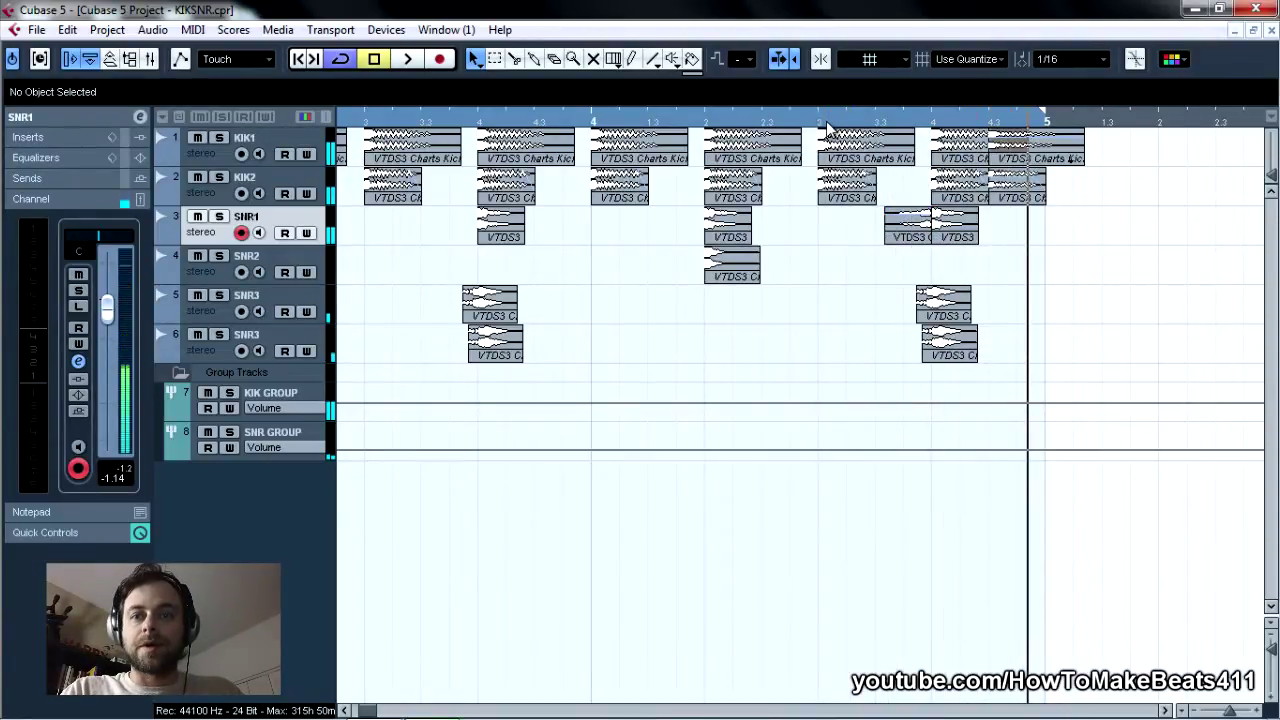
left_click(827, 122)
left_click(690, 117)
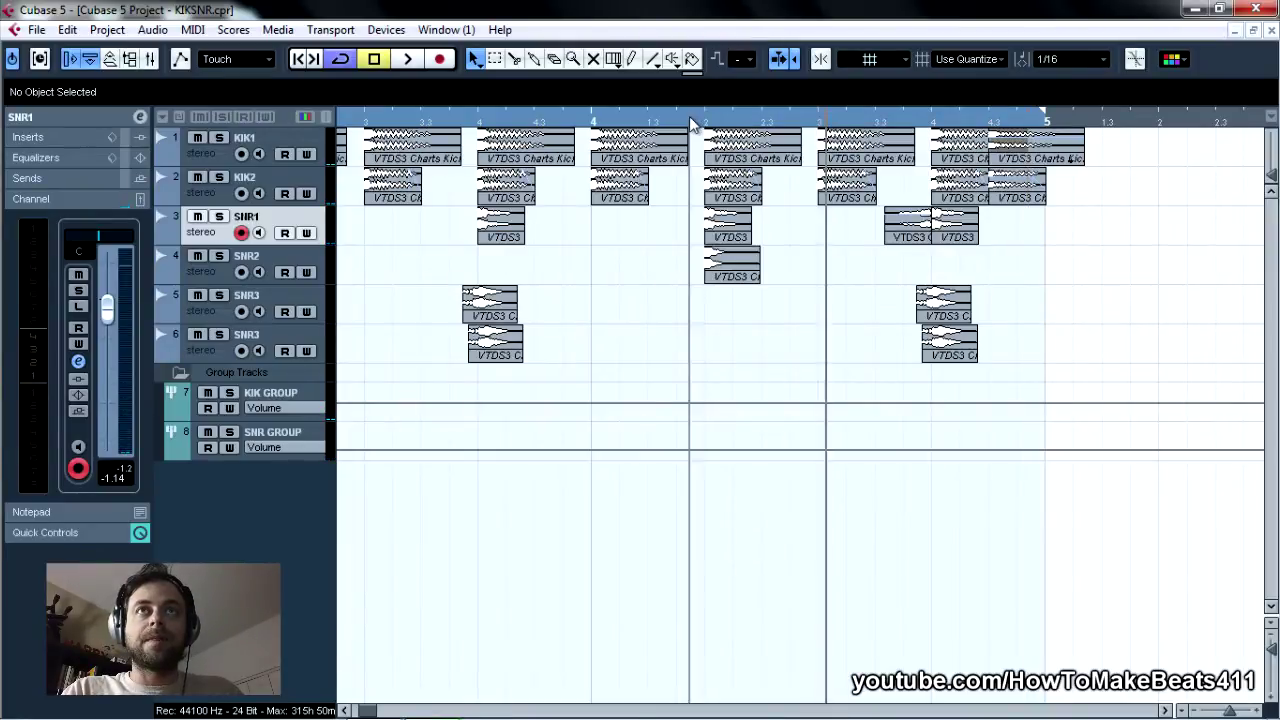
key("space")
key("space")
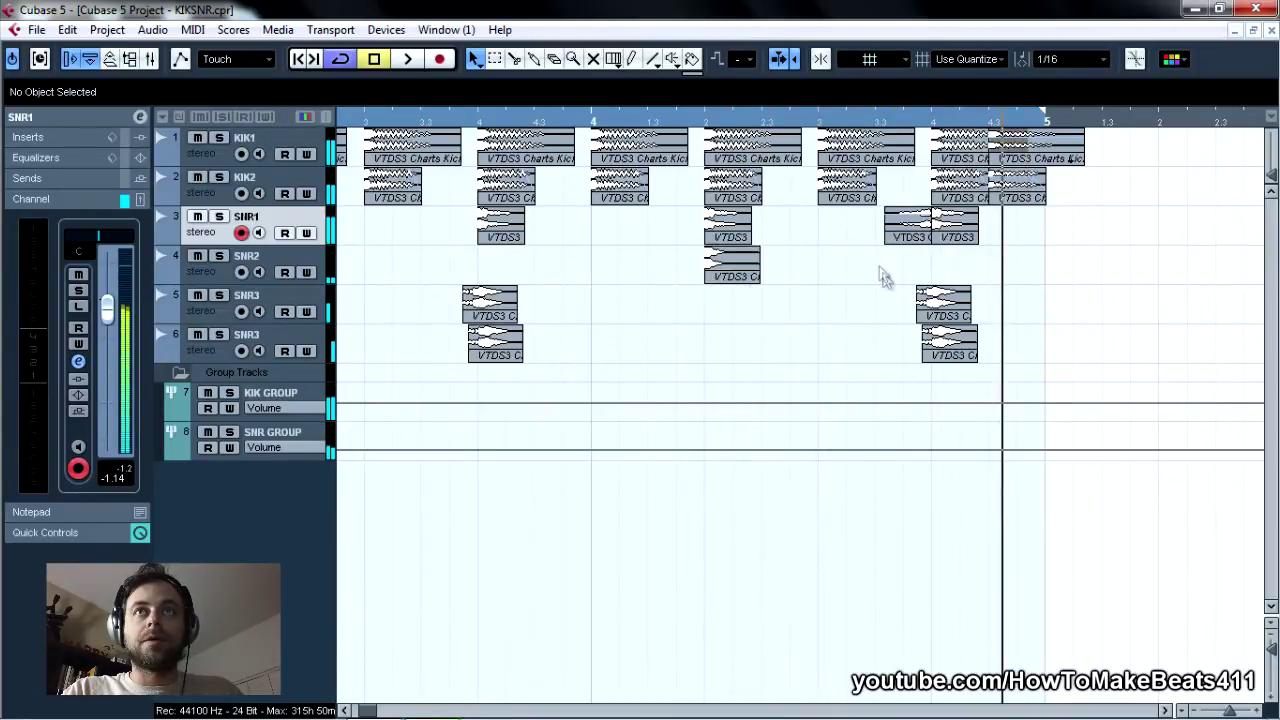
Shorten the end of the extra snare hit, move it slightly later, and replay the fill.
left_click(910, 232)
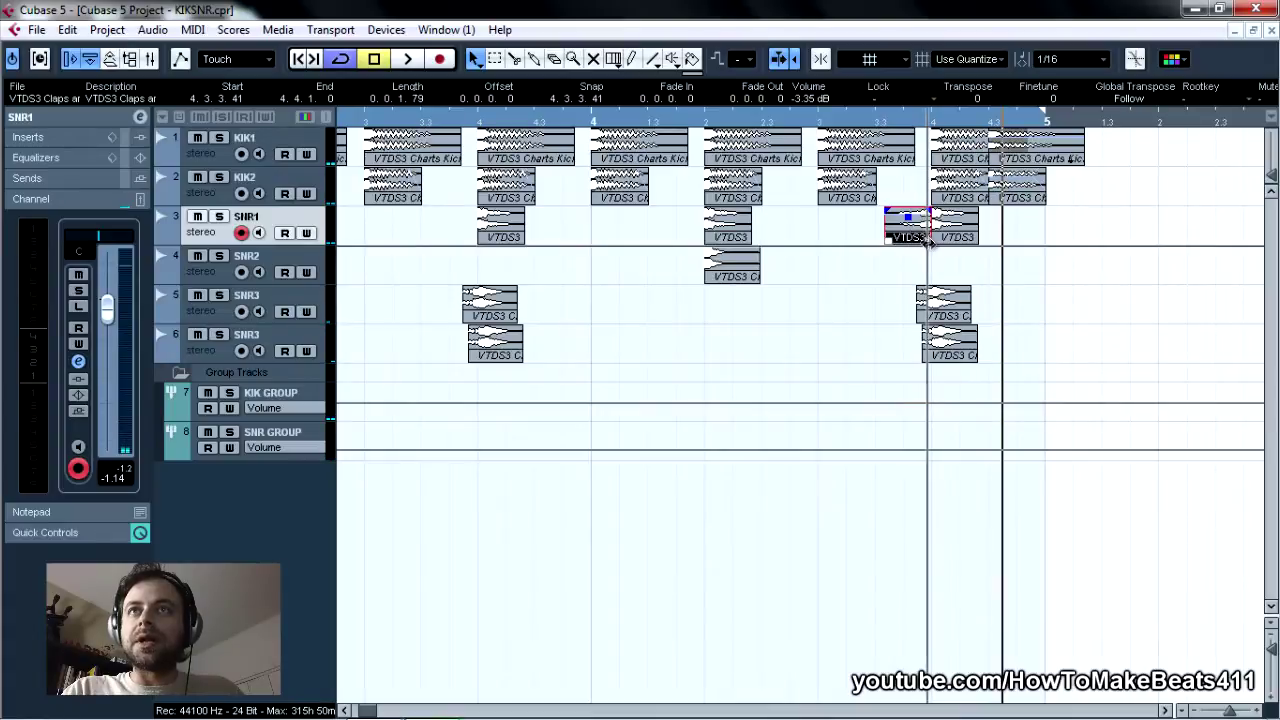
left_click_drag(929, 238, 926, 255)
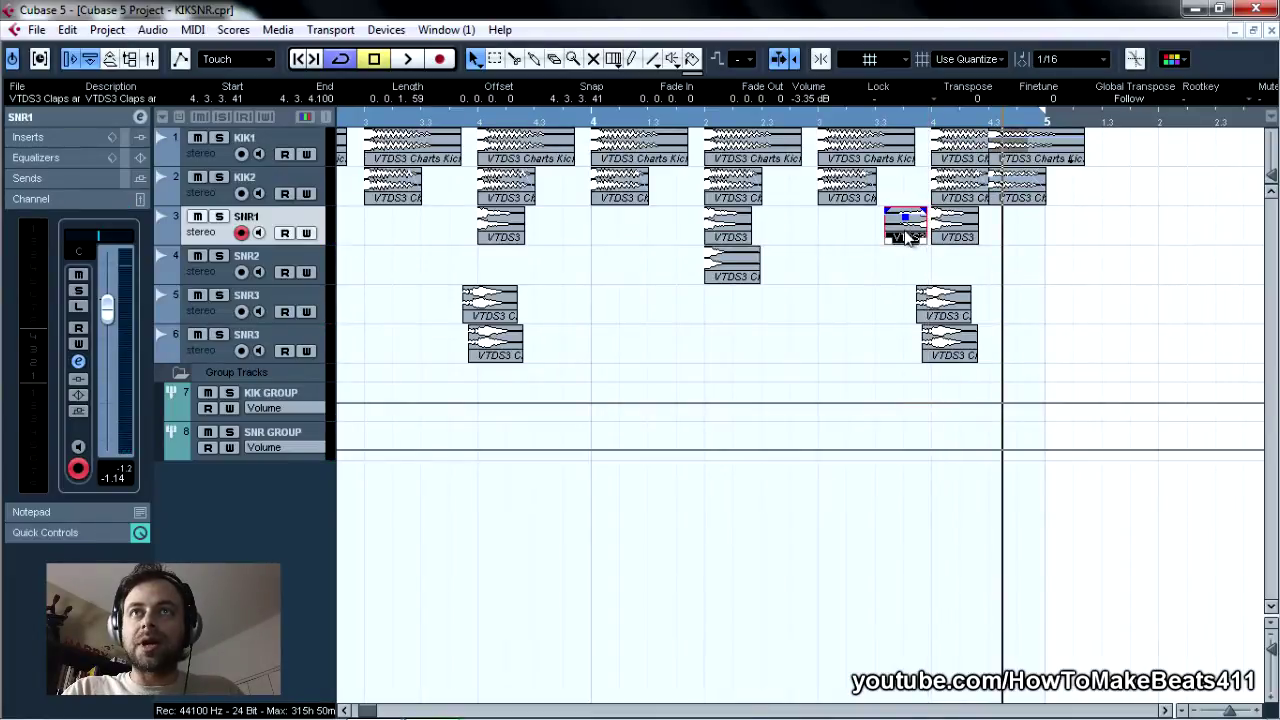
mouse_move(915, 238)
left_mouse_down()
mouse_move(914, 249)
mouse_move(918, 215)
left_mouse_up()
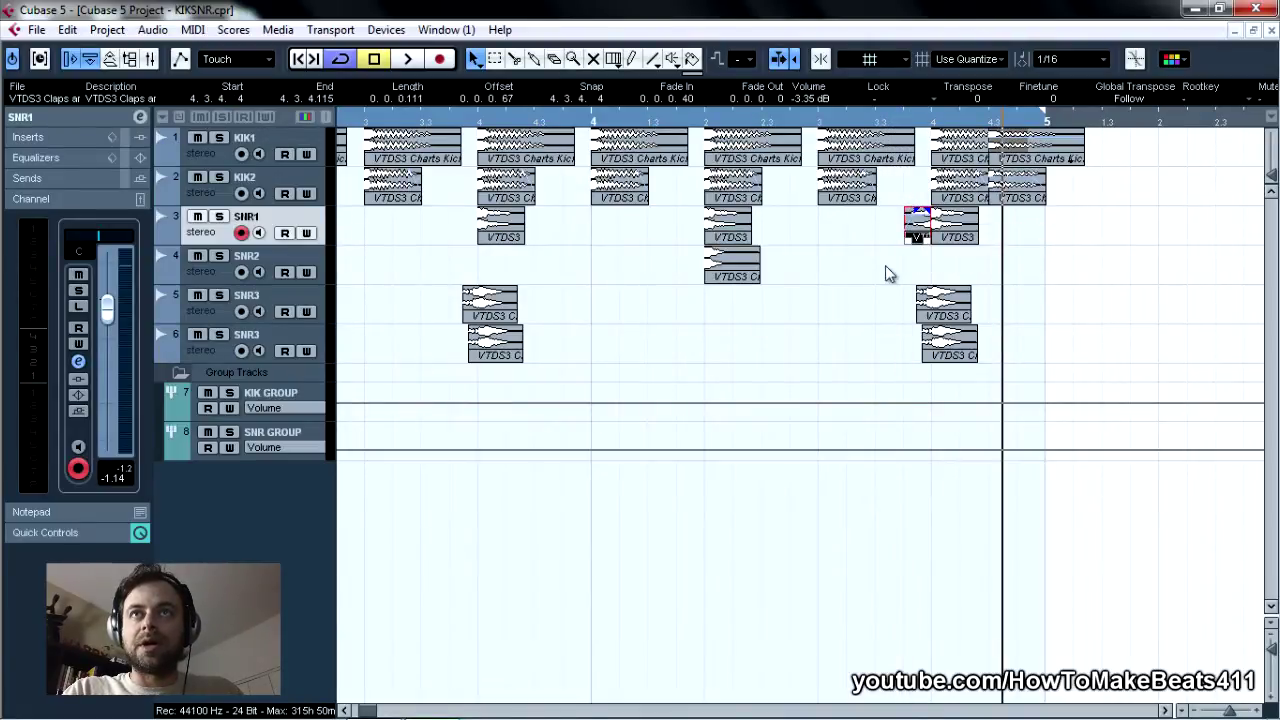
left_click(833, 270)
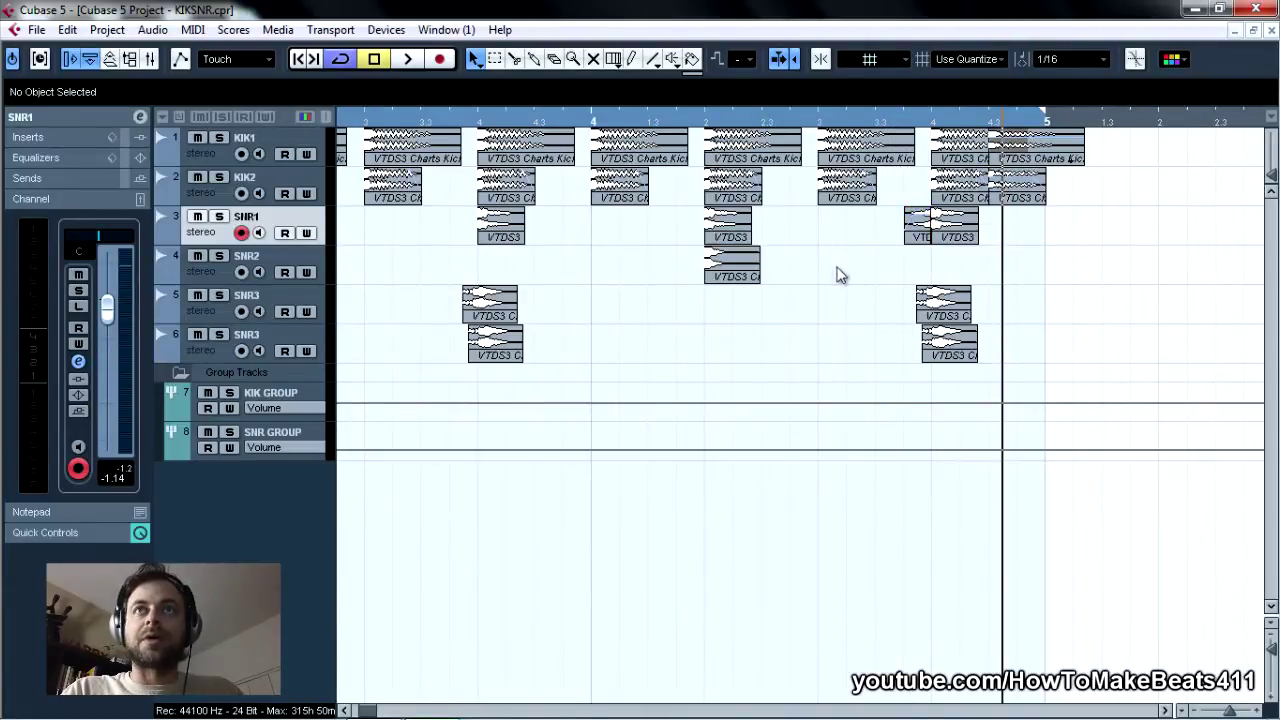
left_click(896, 122)
key("space")
key("space")
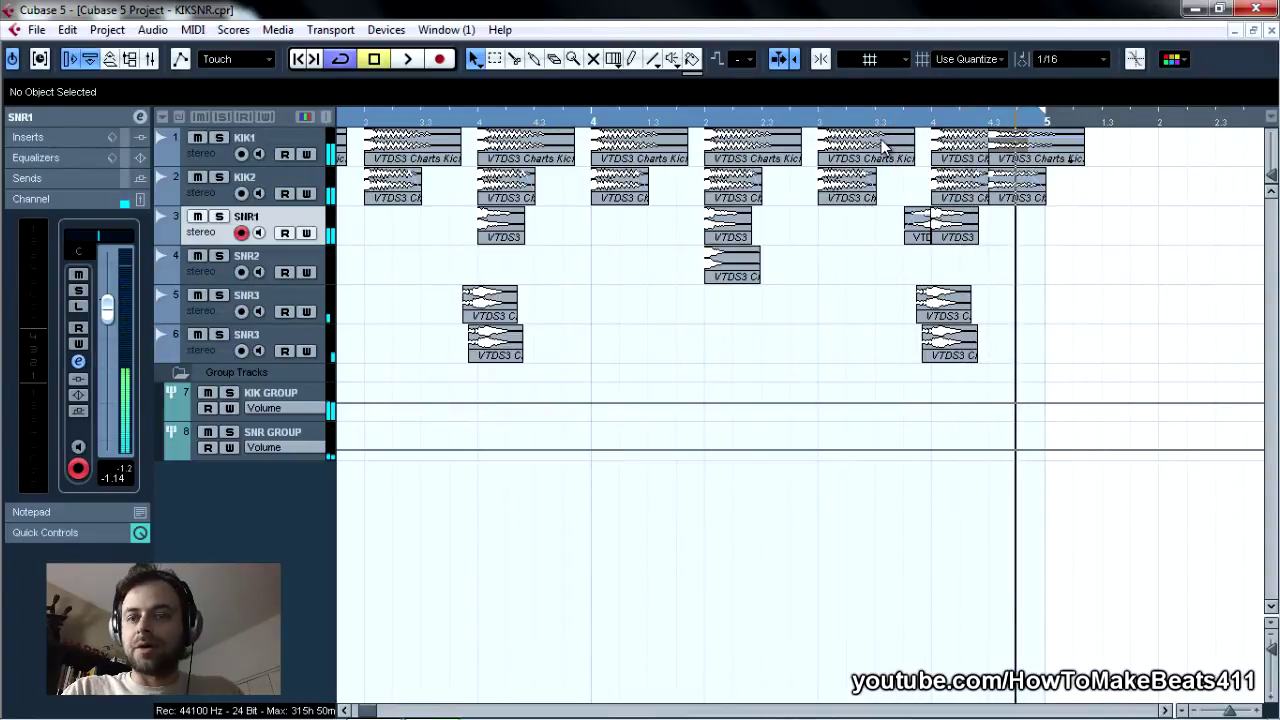
left_click(883, 120)
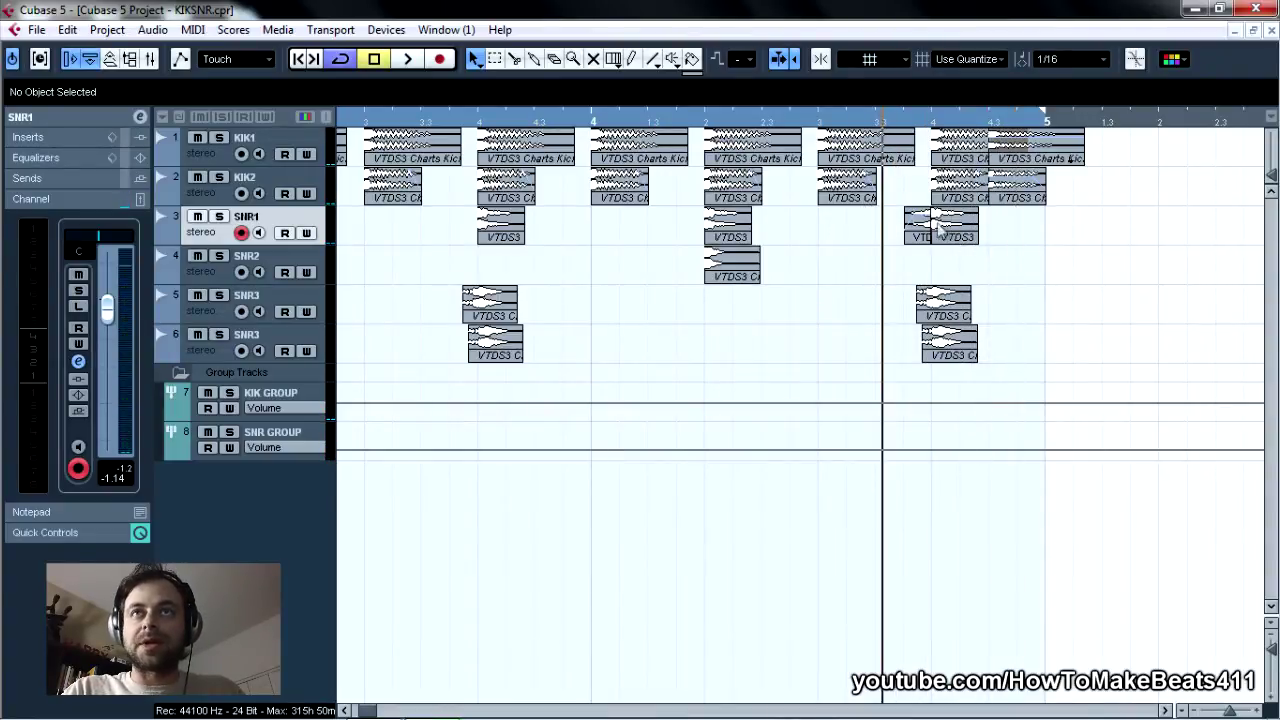
Extend the snare hit's start back to 4.3.3.85 and play it back.
left_click(913, 215)
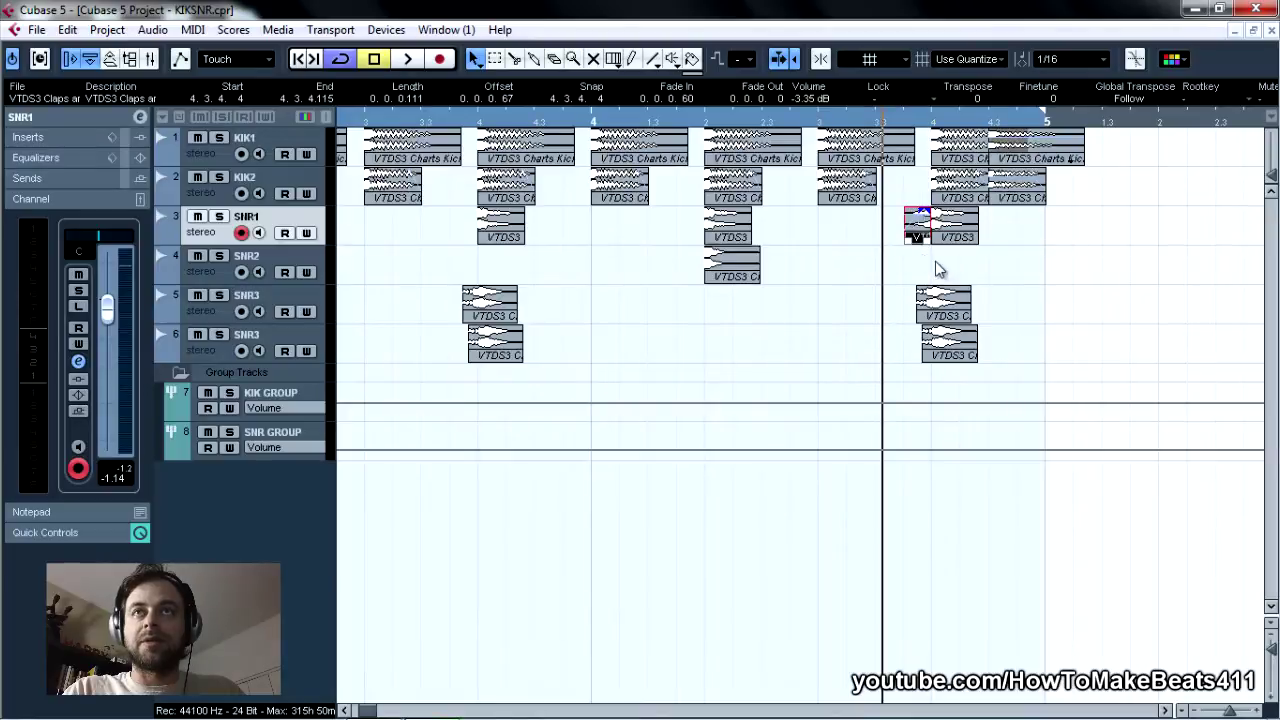
key("space")
key("space")
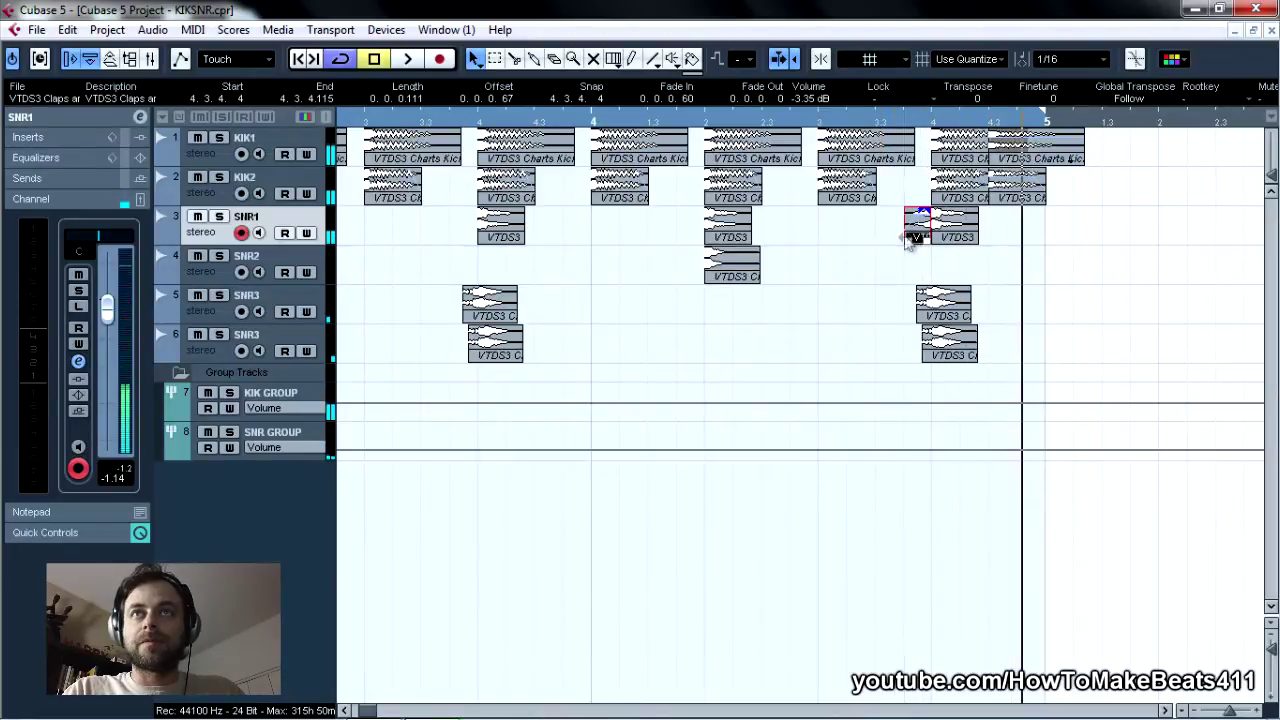
left_click_drag(905, 238, 895, 238)
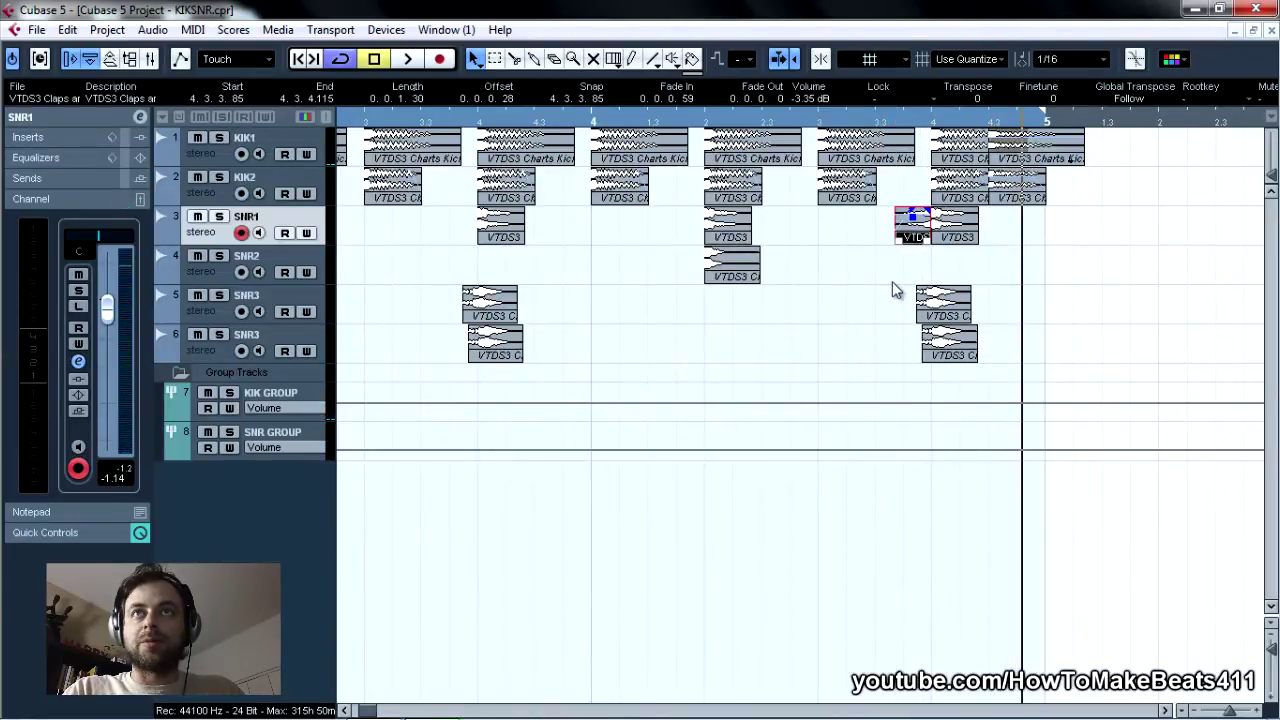
key("space")
key("space")
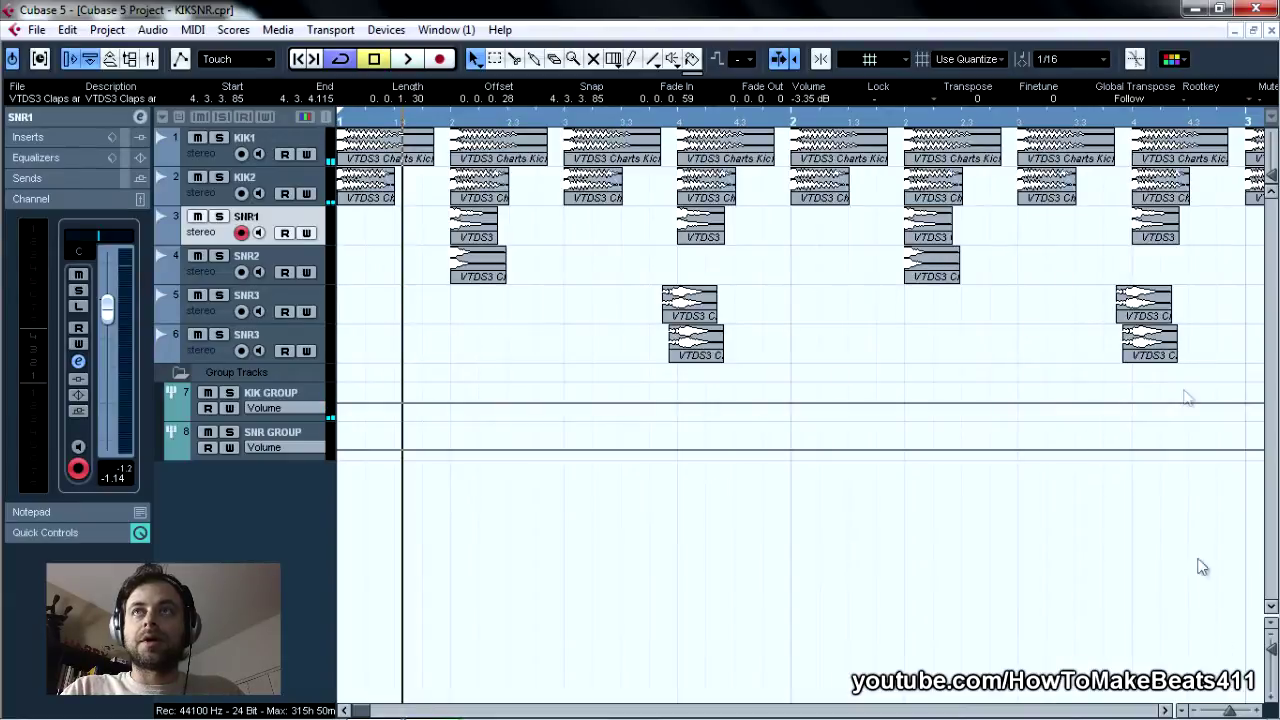
key("space")
Zoom out to the whole four-bar loop and play the reversed snare fill from near bar 4.4.
left_click(1228, 712)
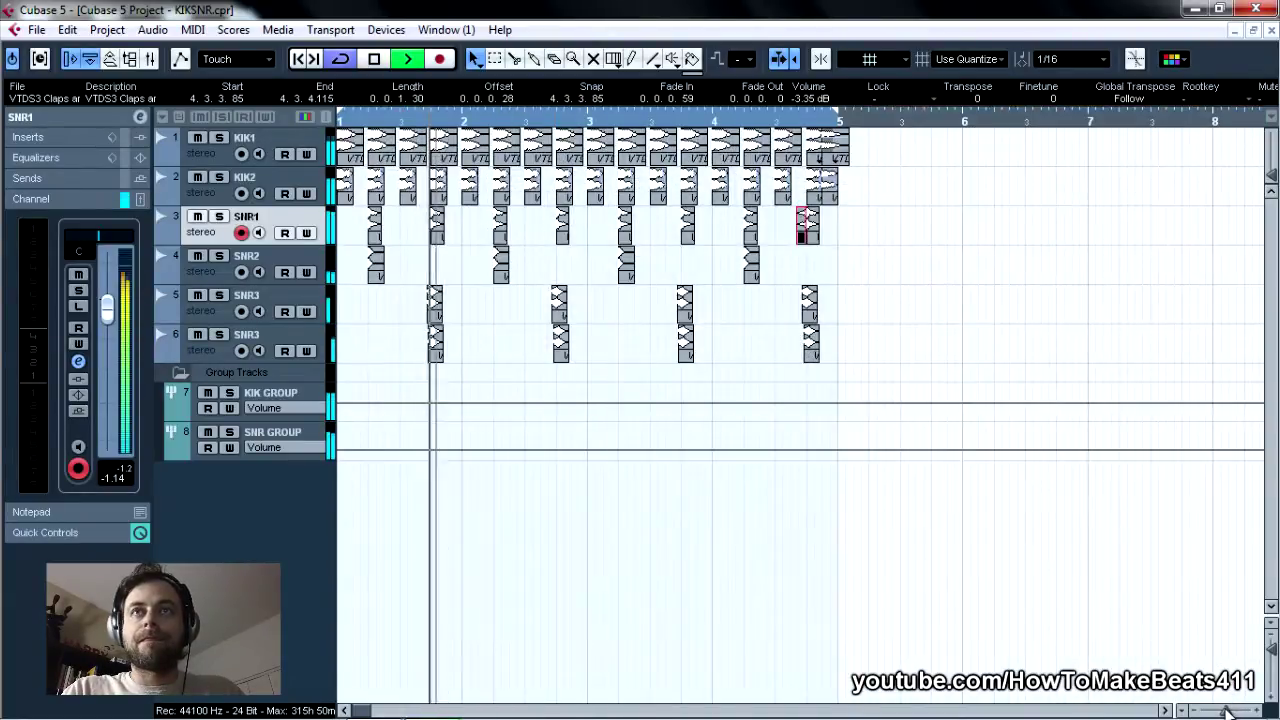
left_click(795, 122)
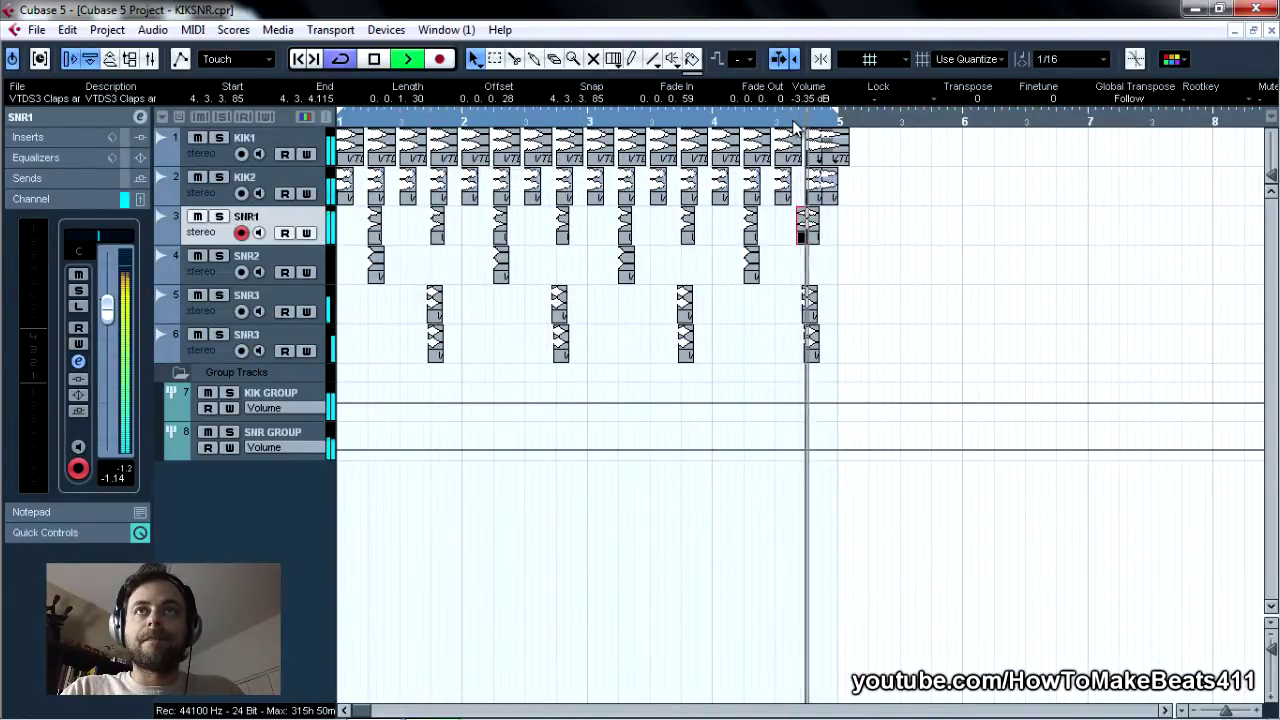
key("space")
left_click(795, 122)
key("space")
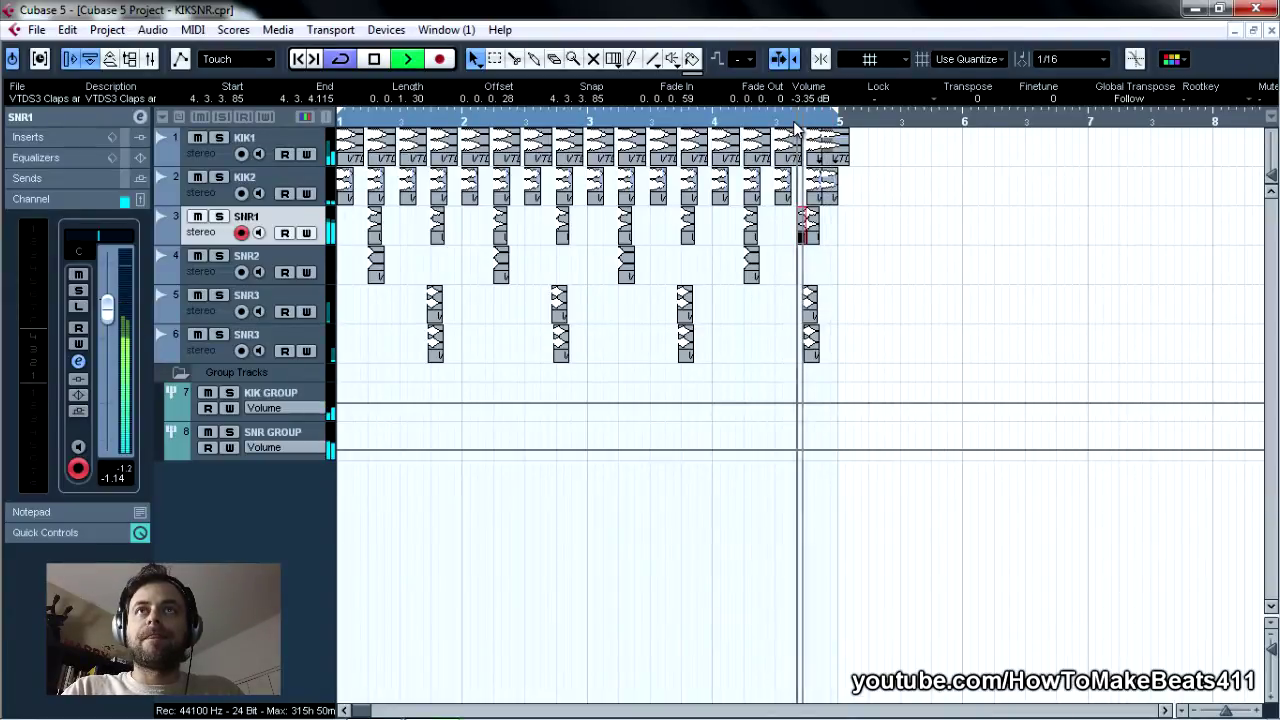
left_click(797, 122)
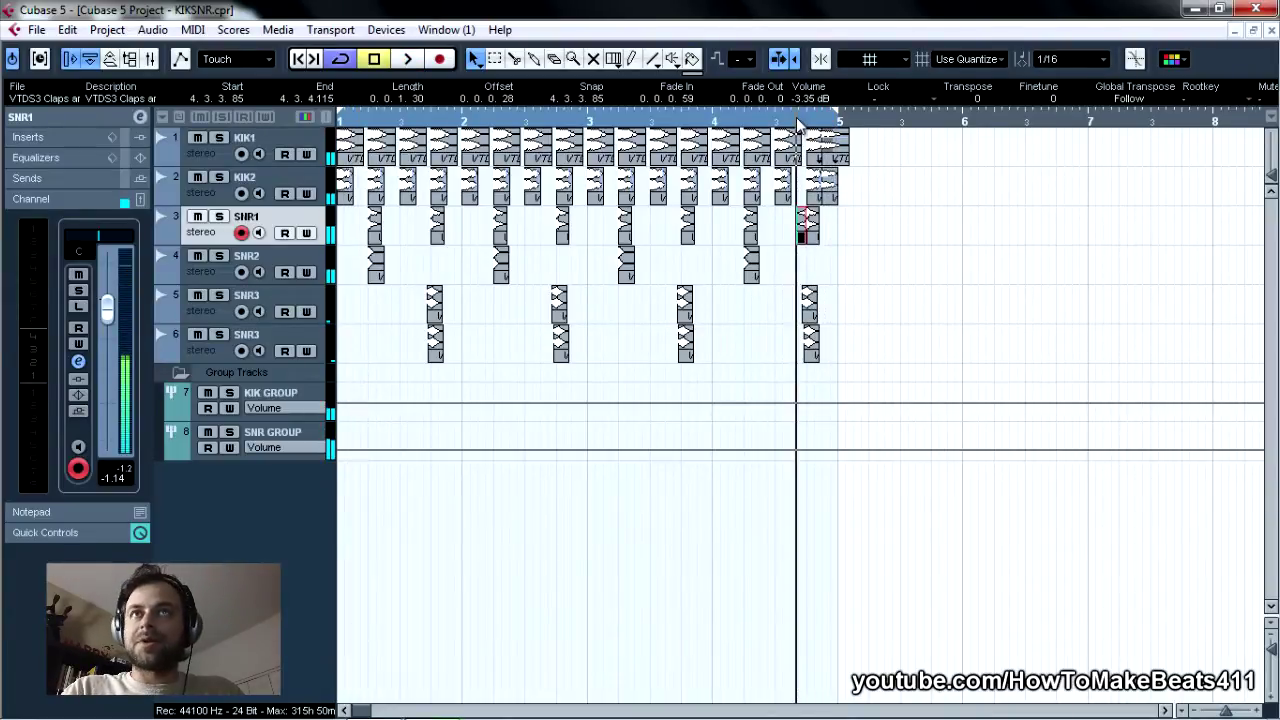
key("space")
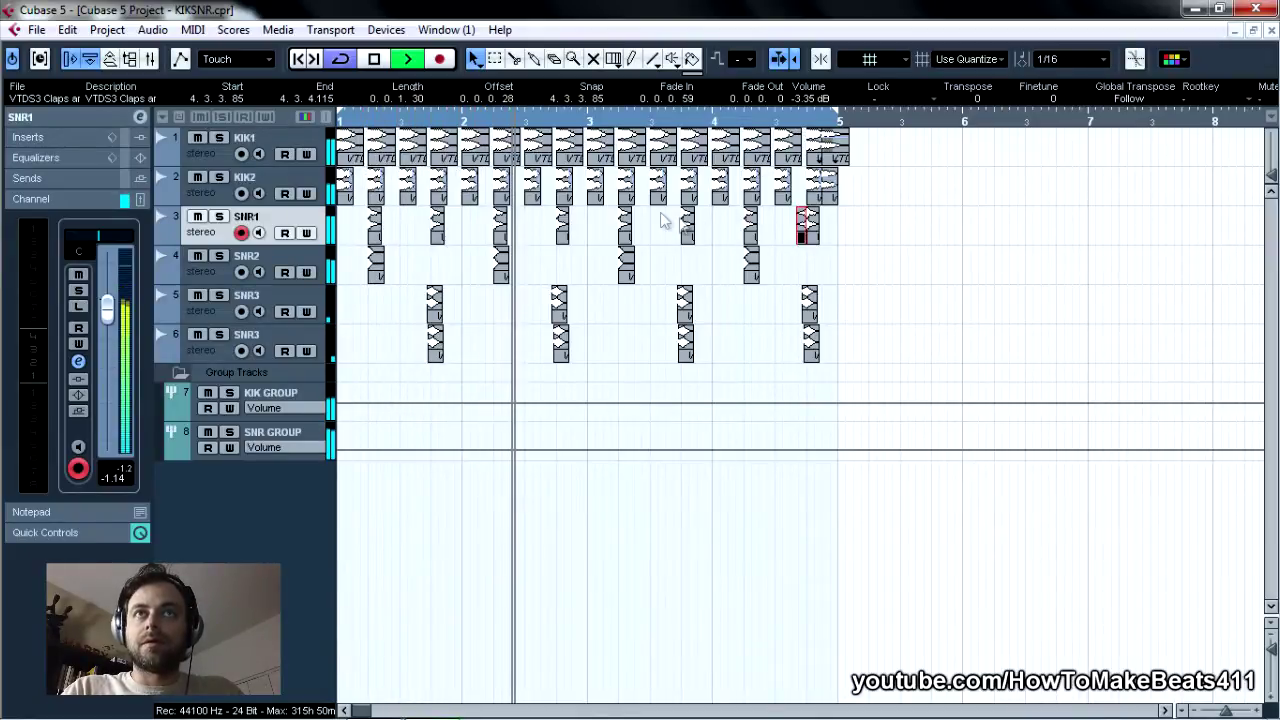
key("space")
left_click(820, 59)
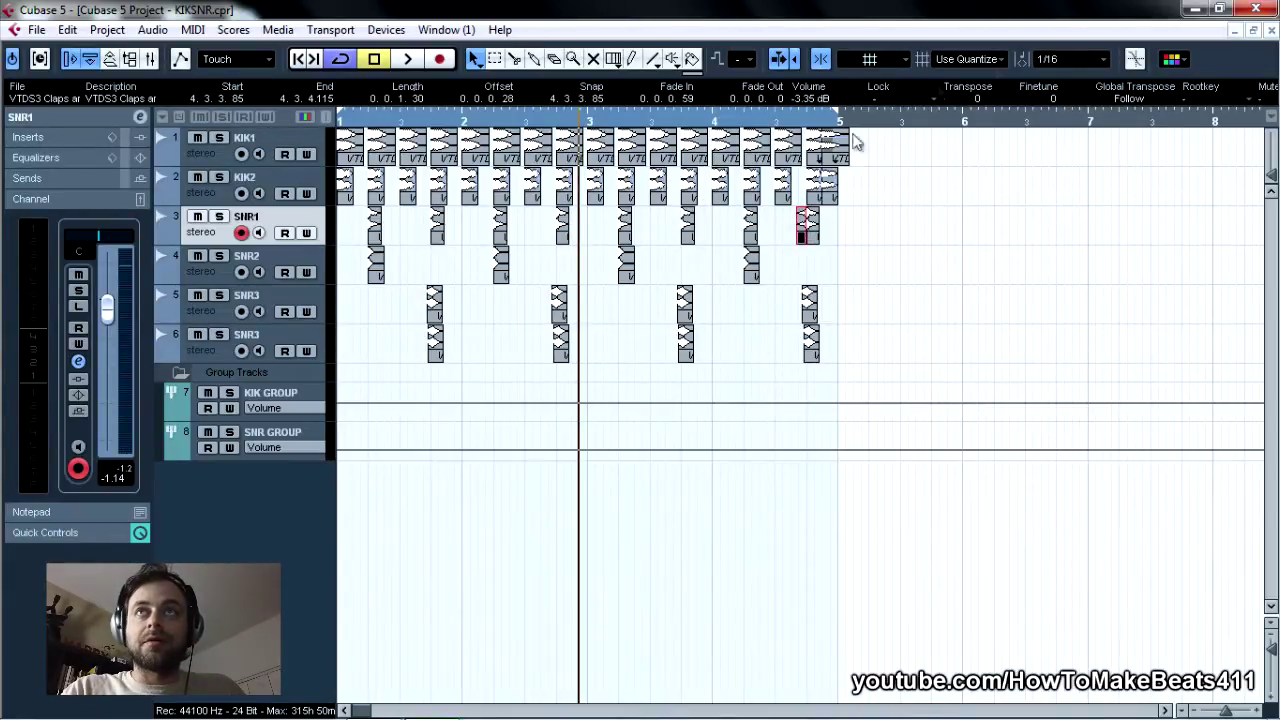
Copy the reversed SNR1 snare hit to 2.3.4.0, leading into bar 3, and play the loop from the start.
left_click_drag(800, 233, 558, 230)
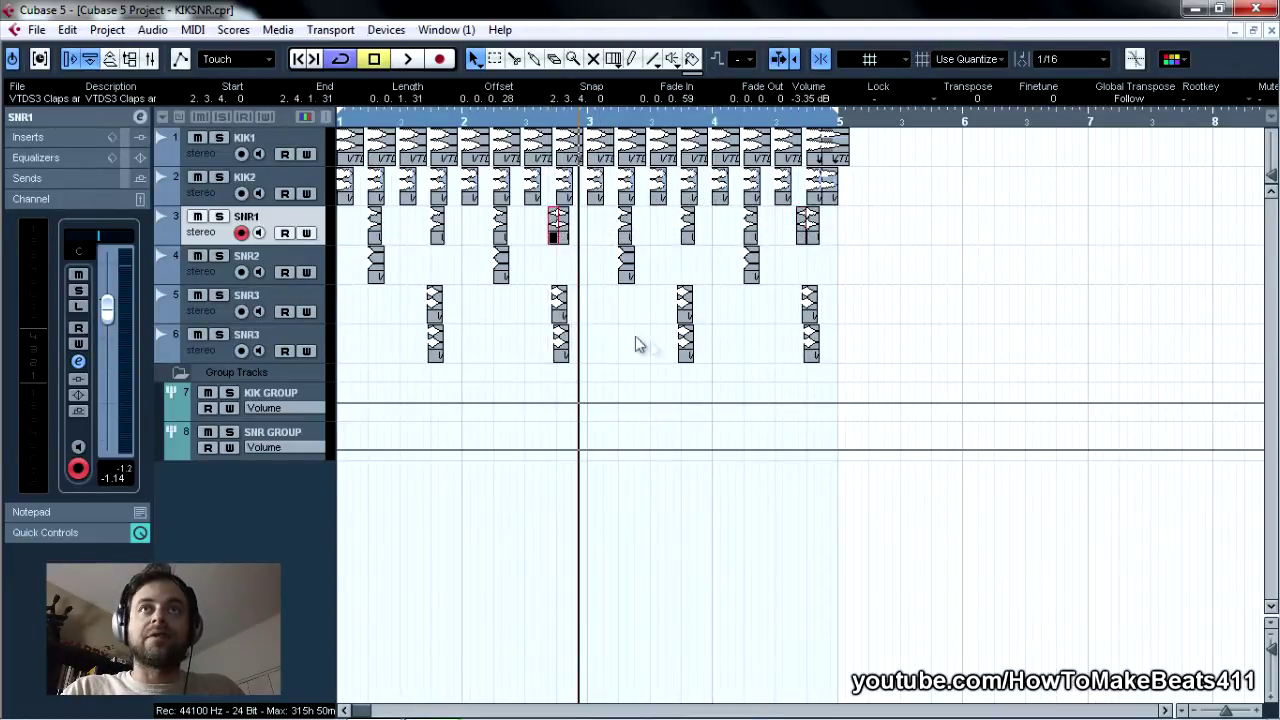
left_click(295, 60)
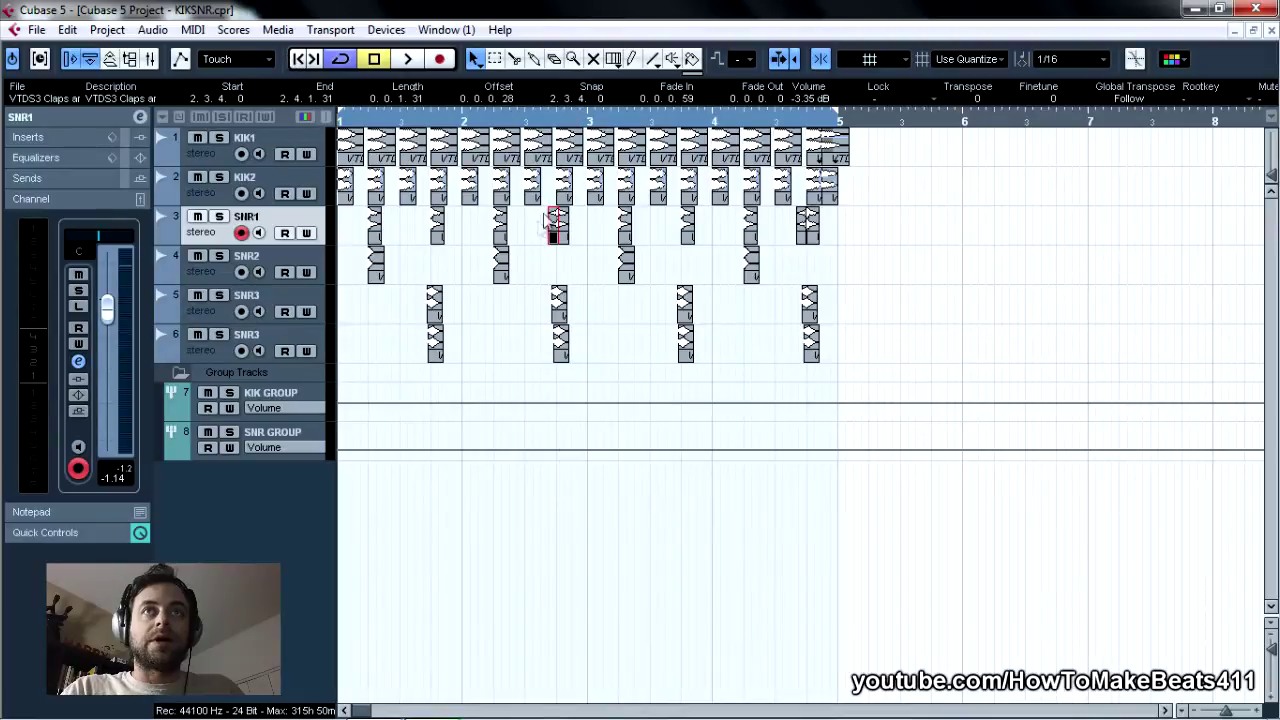
key("space")
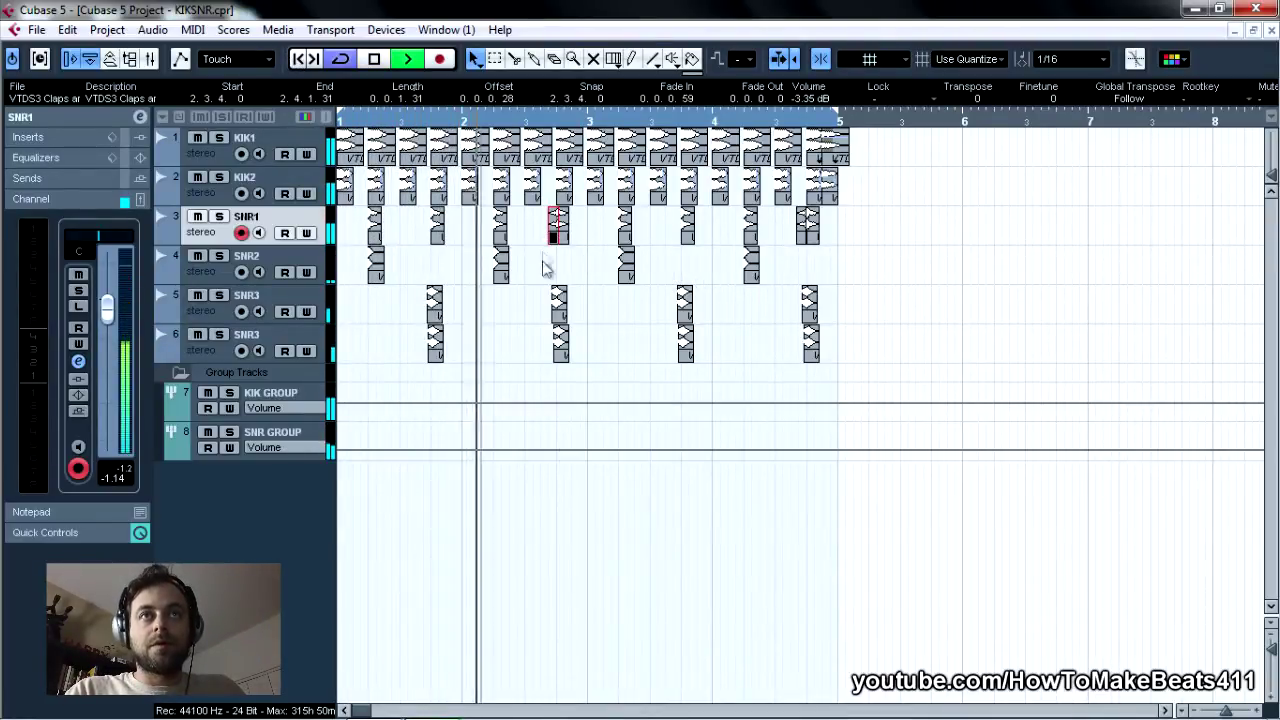
left_click_drag(550, 244, 550, 244)
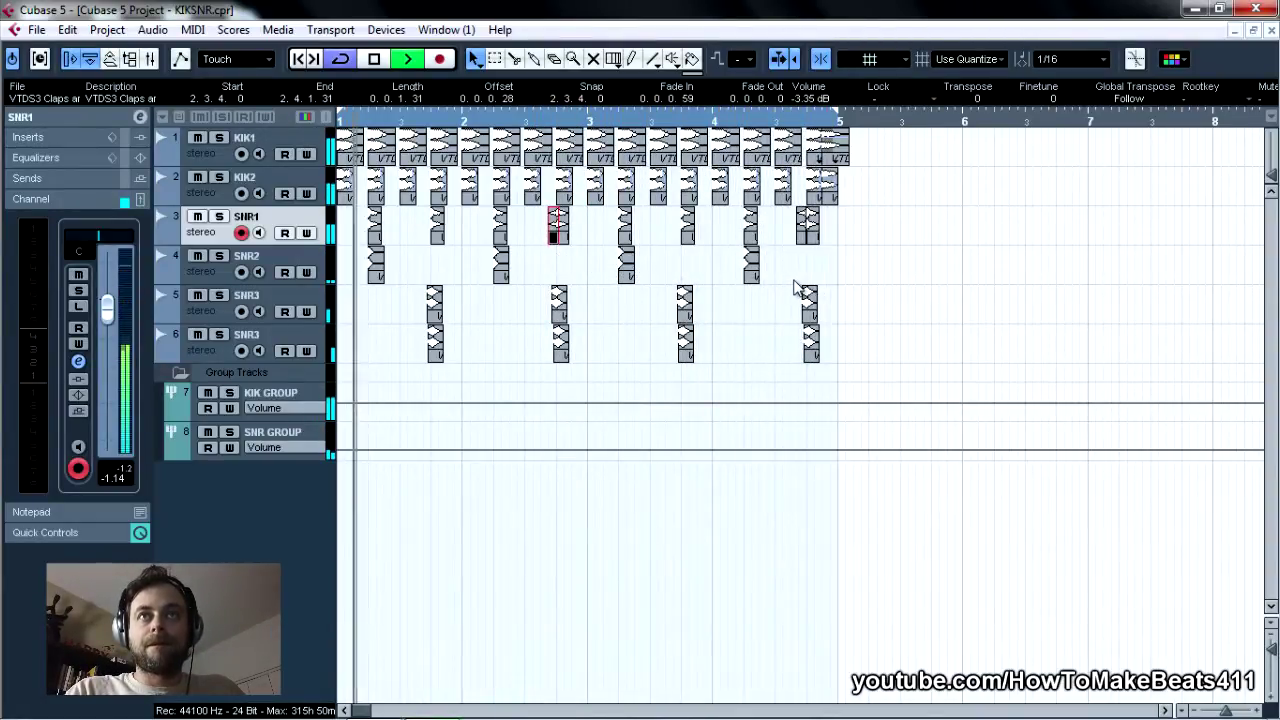
key("space")
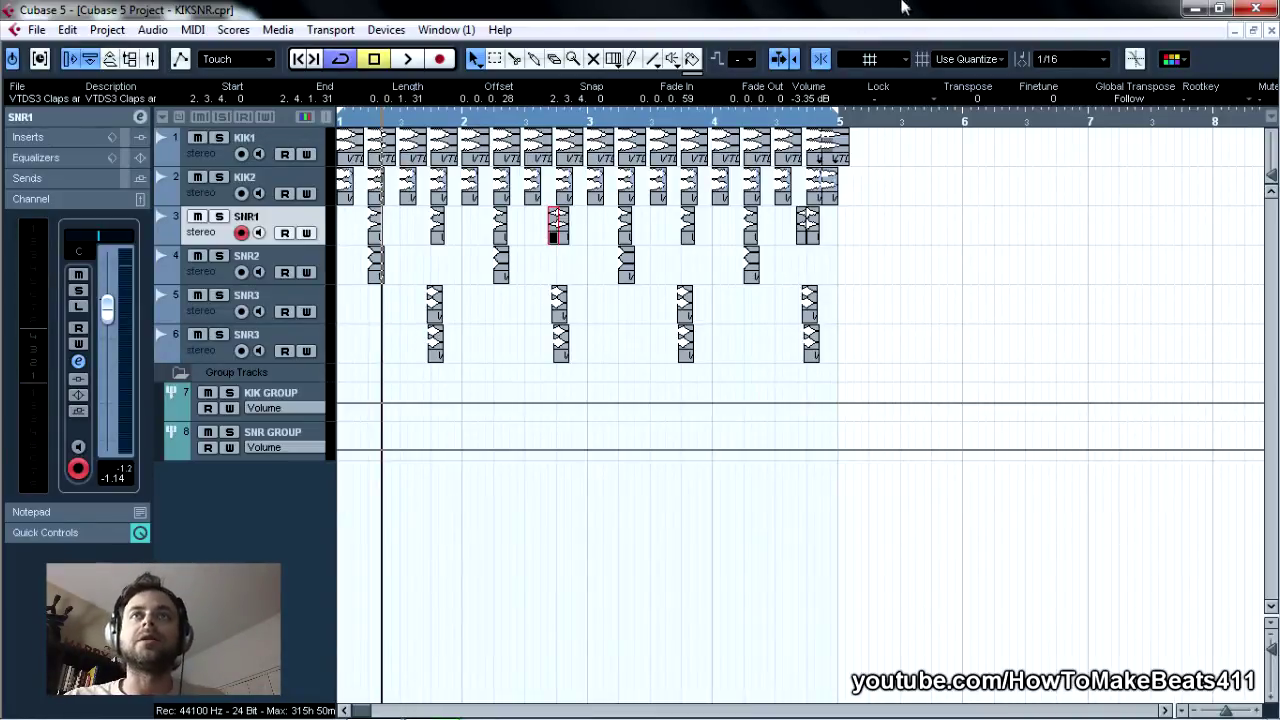
Trim the last KIK1 kick to end at bar 5, then select all events on the six tracks.
left_click(837, 146)
left_click_drag(836, 152, 840, 168)
left_click_drag(872, 365, 852, 173)
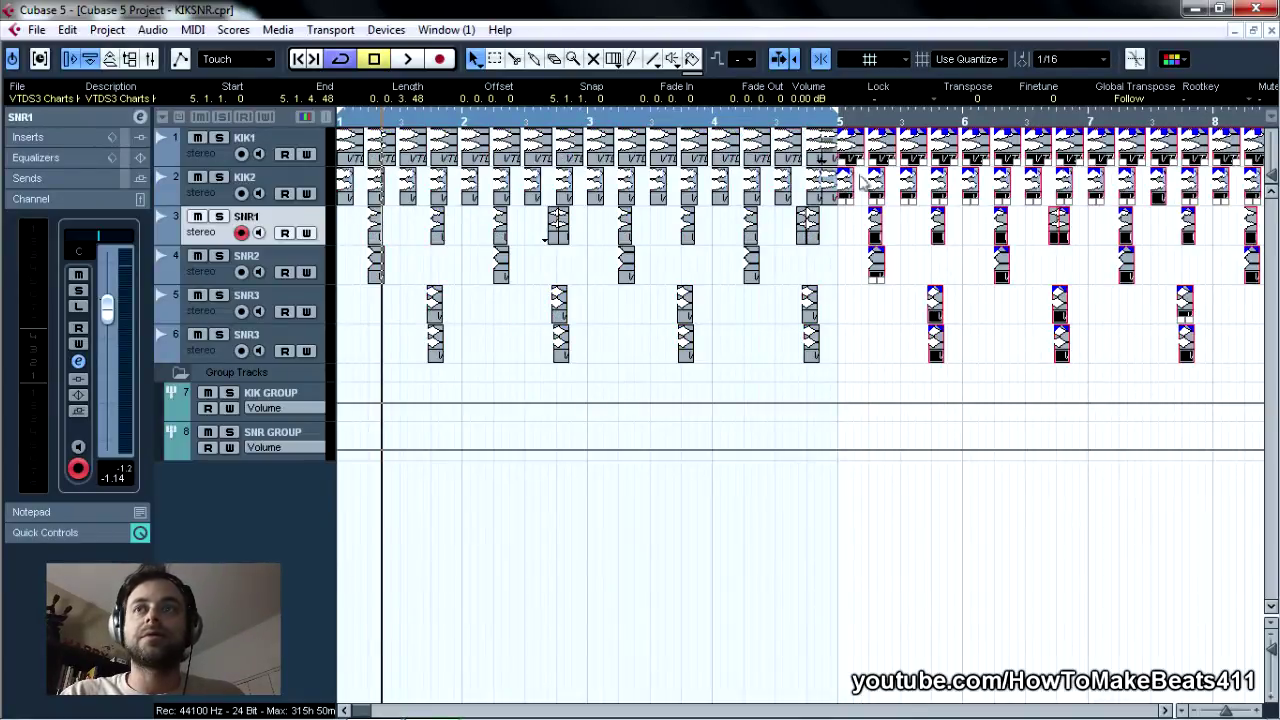
Extend the loop range to bar 9 and play the whole loop from the start.
left_click_drag(1228, 710, 1222, 712)
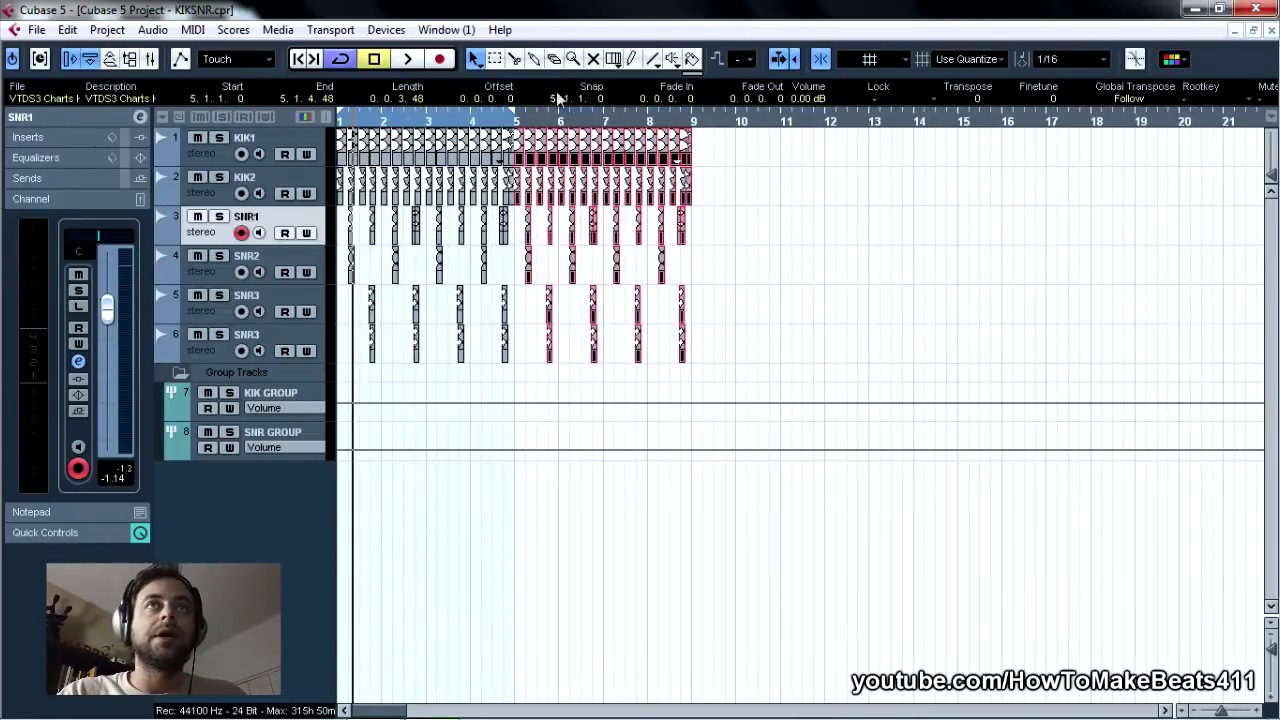
left_click_drag(514, 120, 693, 124)
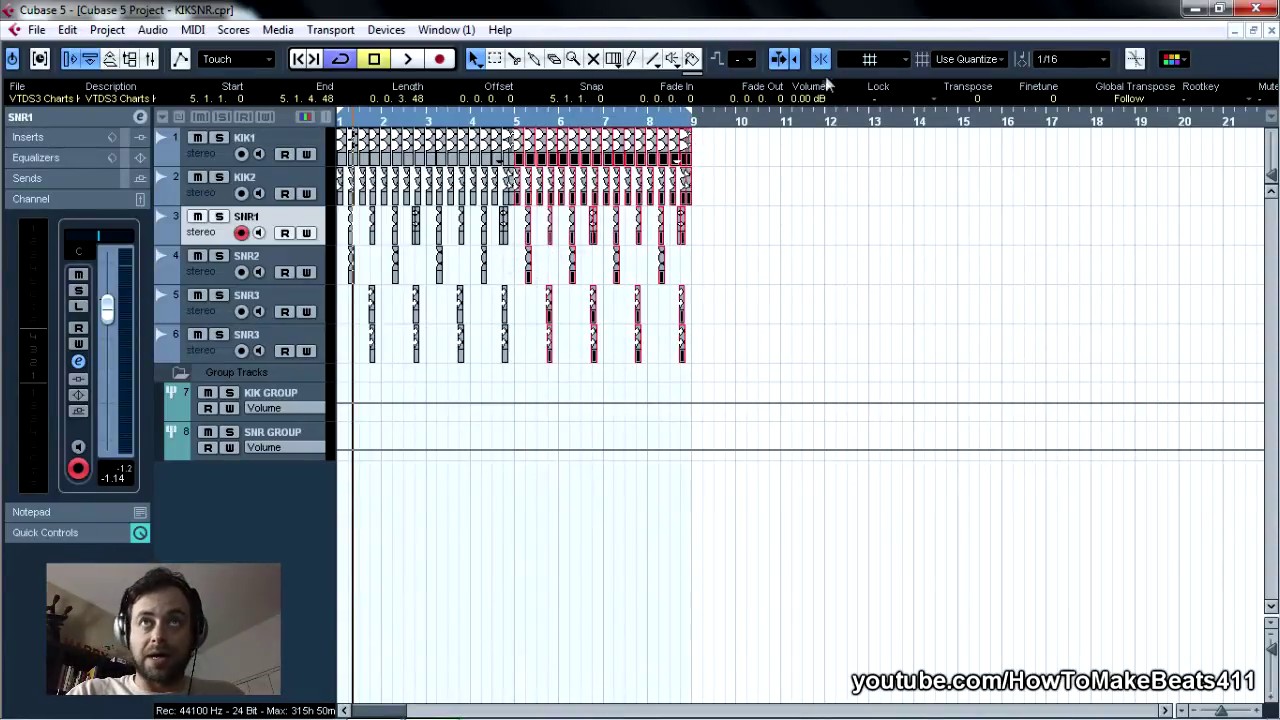
left_click(303, 60)
key("space")
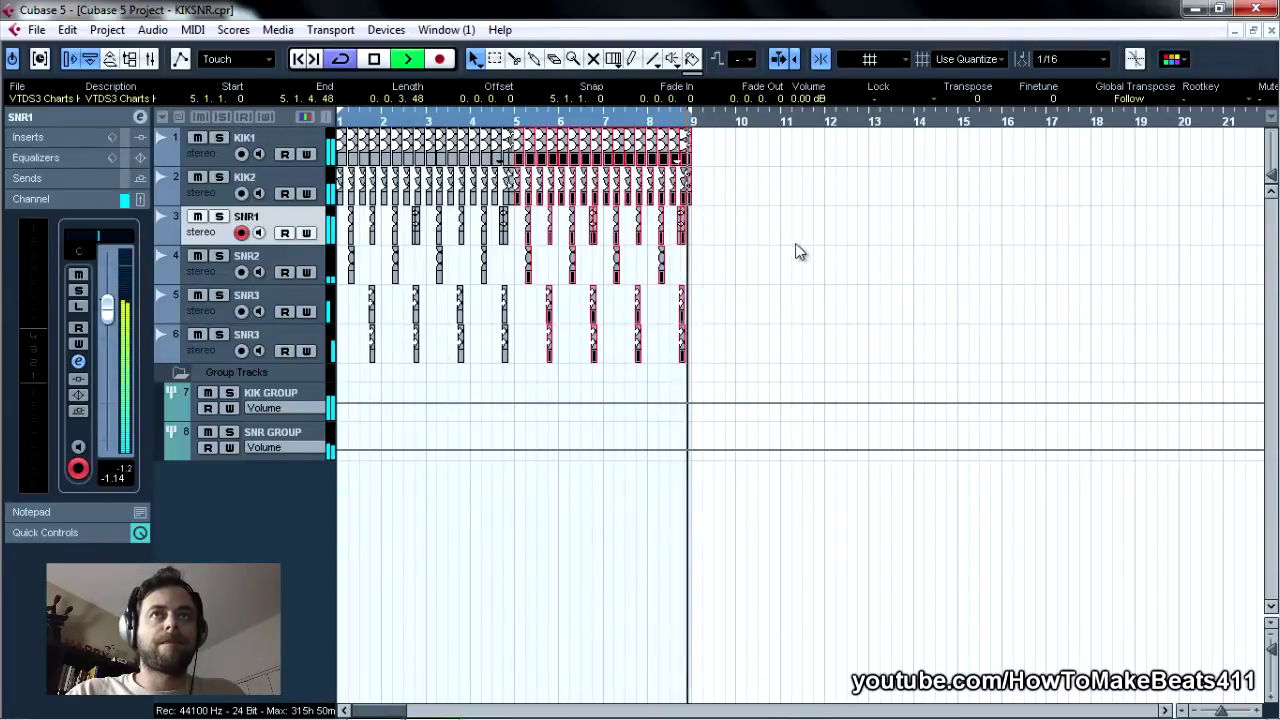
key("space")
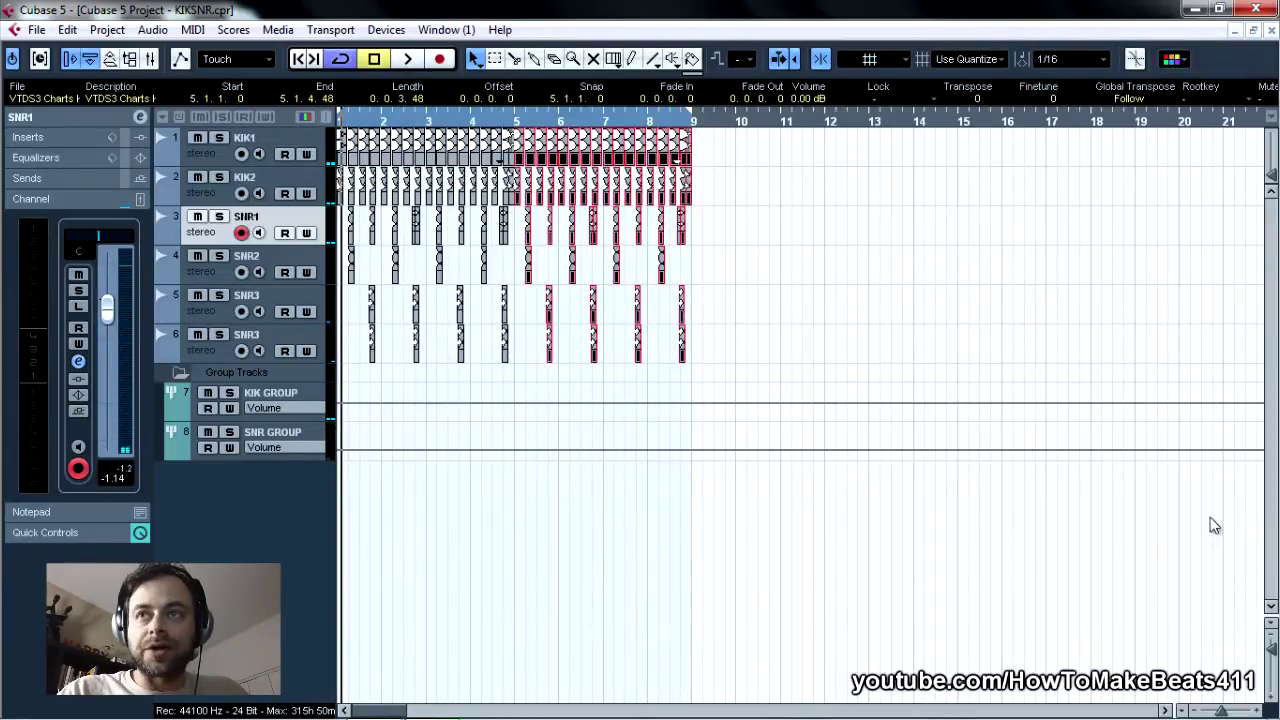
Copy the clap hits on SNR1 and SNR2 to 8.4.4.0, just before bar 9.
left_click_drag(1222, 710, 1226, 710)
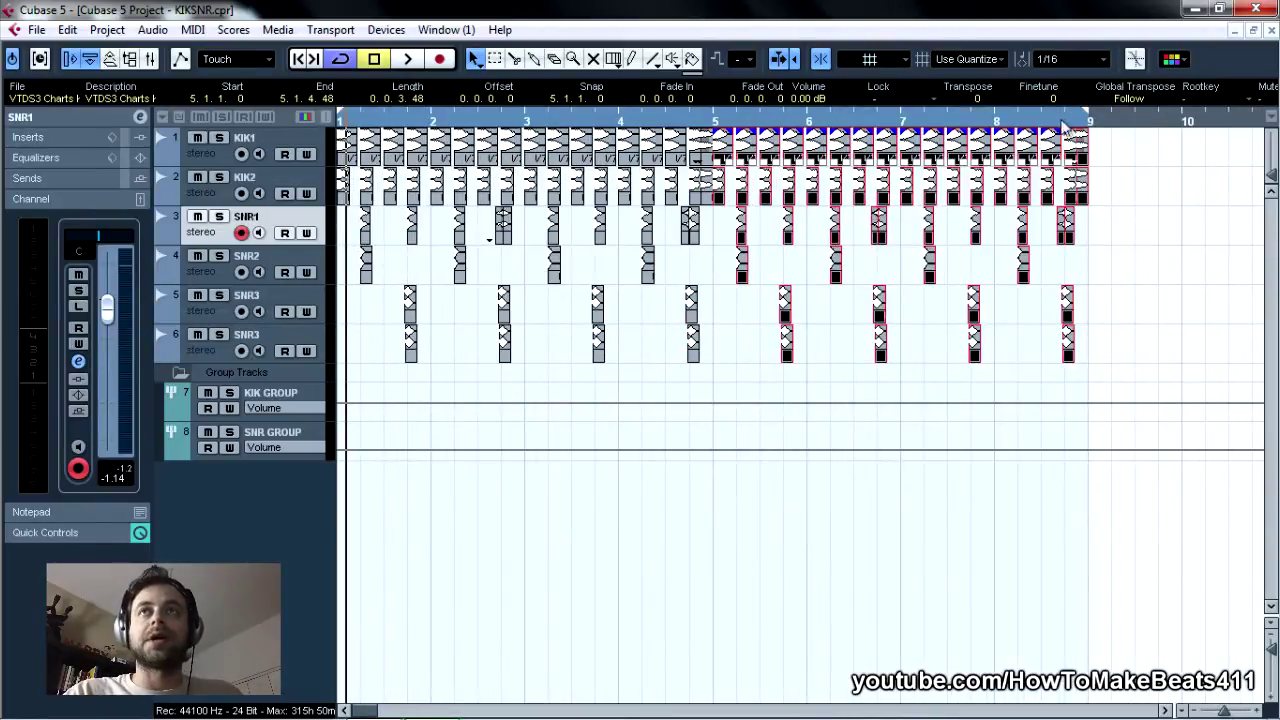
left_click(1064, 127)
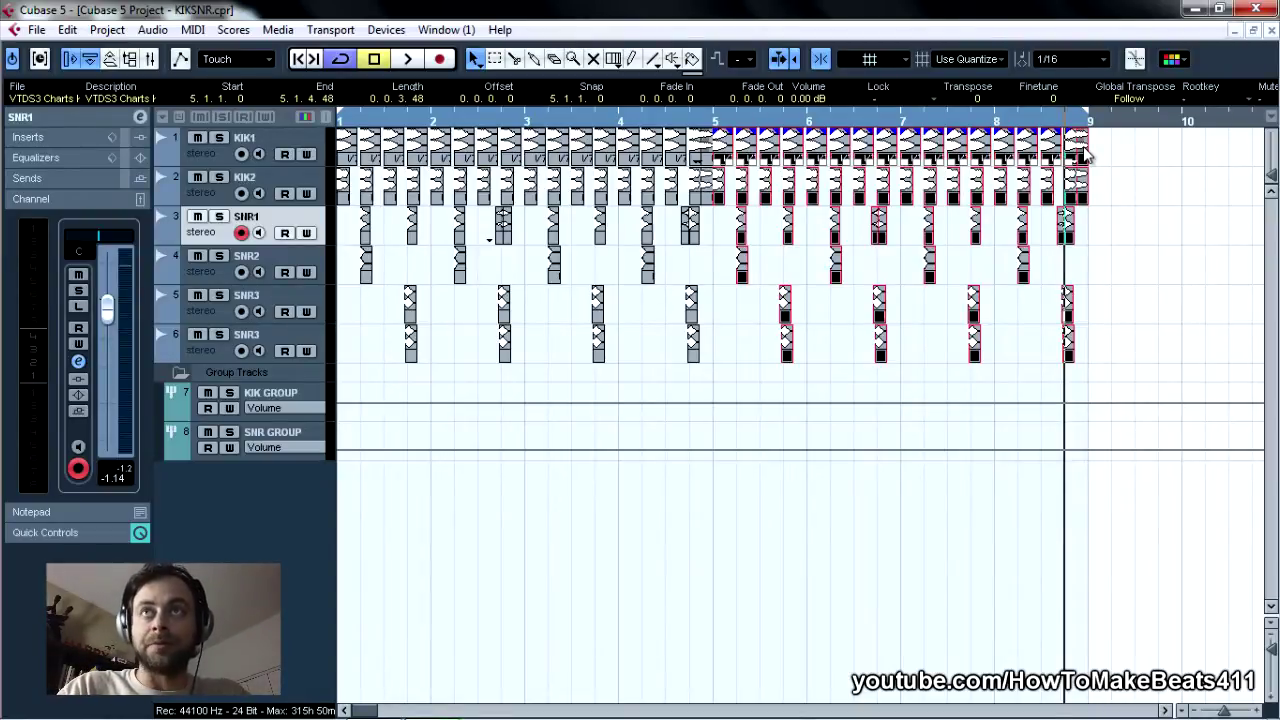
left_click(1081, 152)
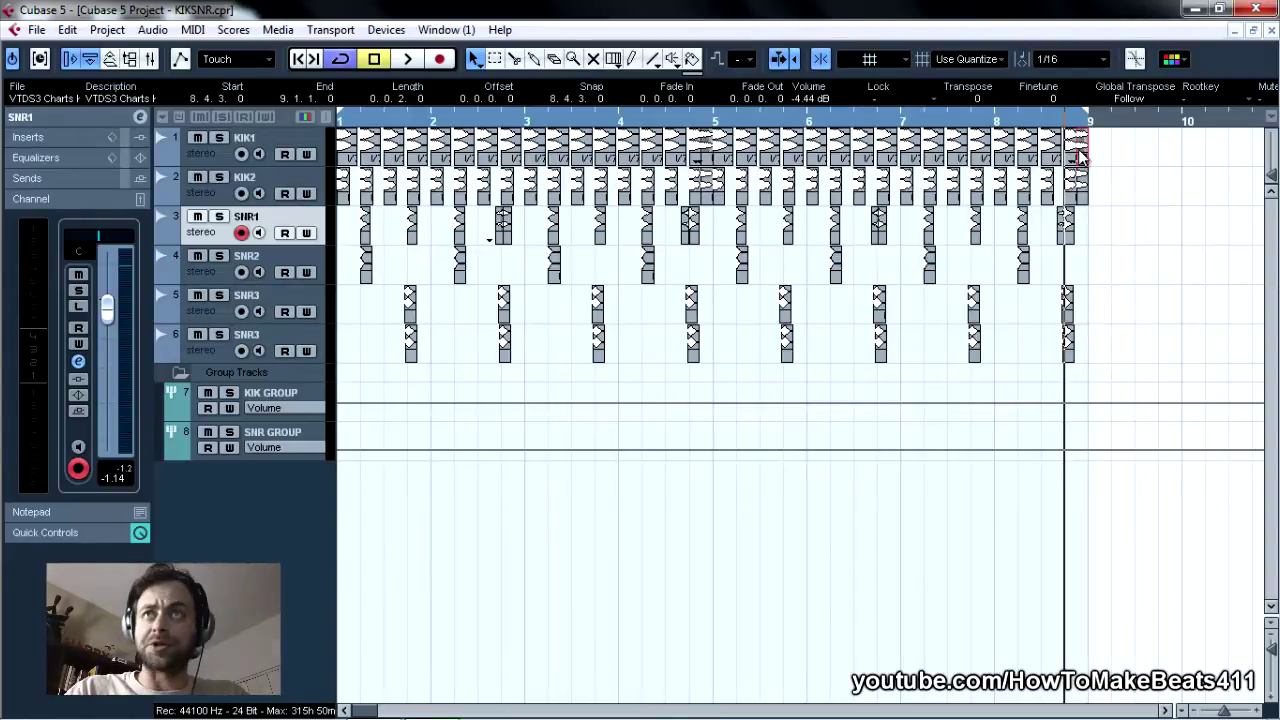
left_click(1088, 150)
left_click(1076, 150)
left_click(1081, 197)
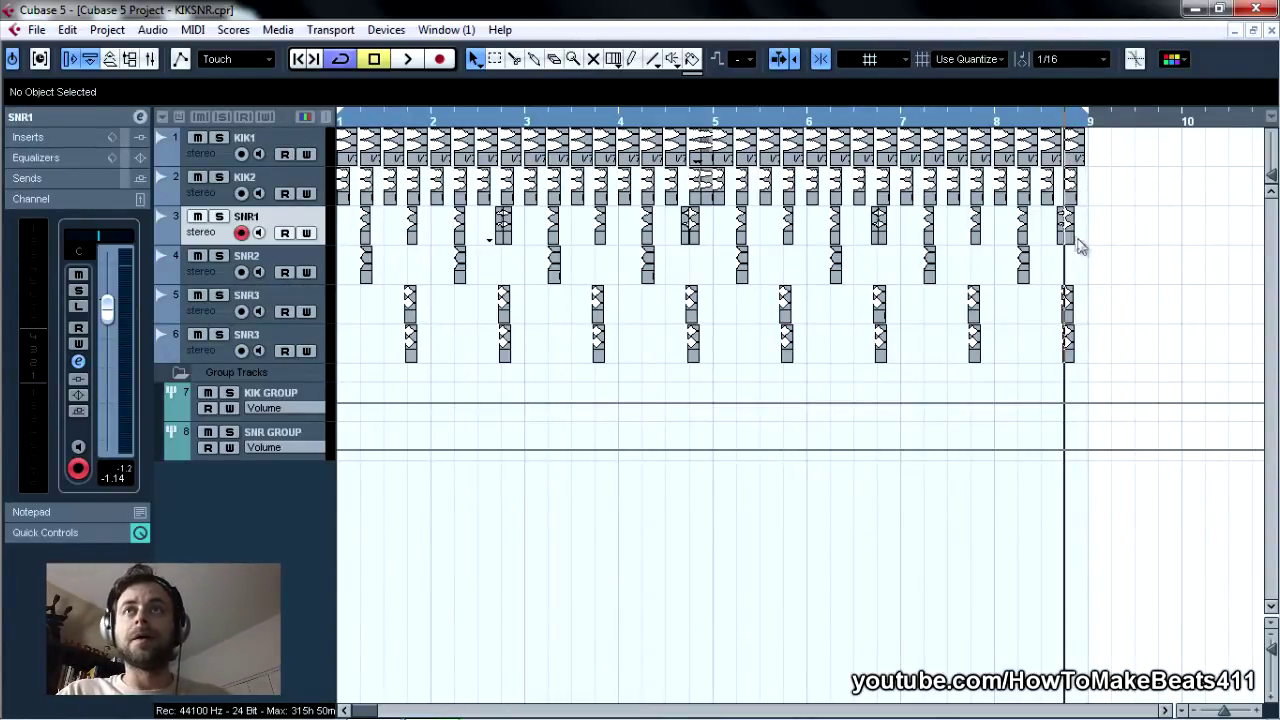
left_click(1068, 230)
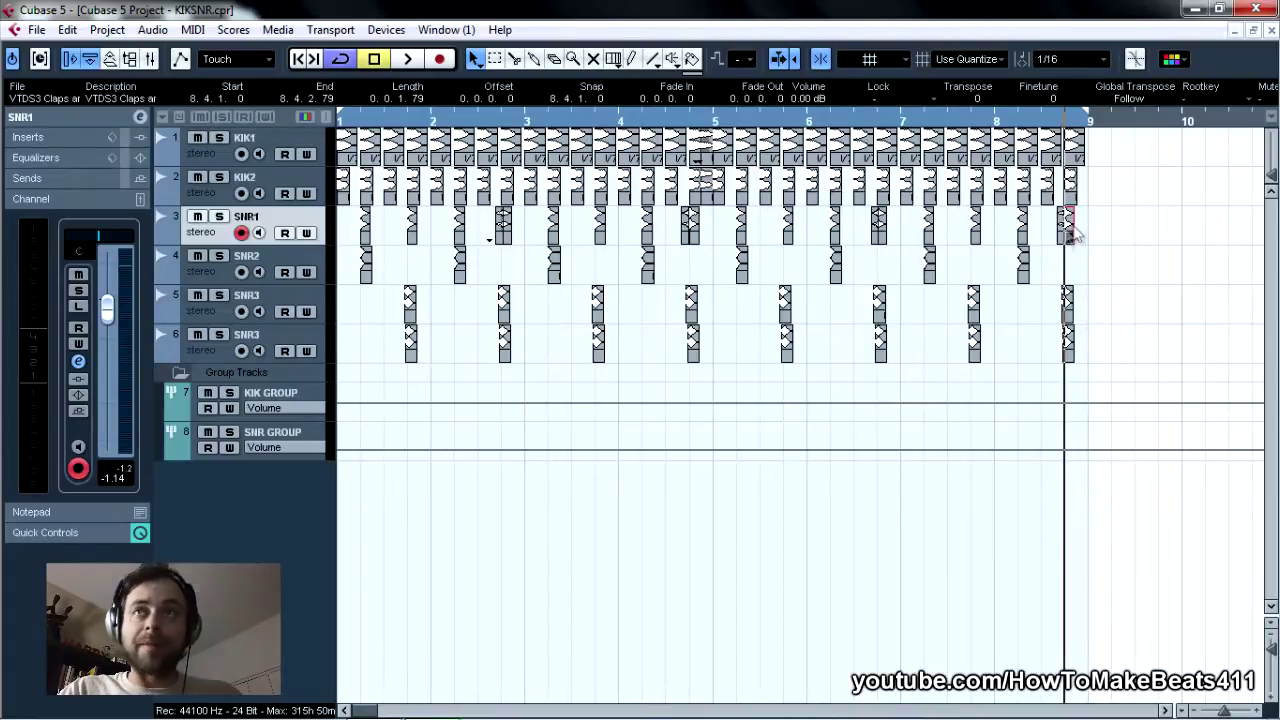
left_click(1040, 287)
left_click_drag(1032, 280, 1089, 245)
Audition the new clap fill from near bar 8.4.
left_click(1030, 122)
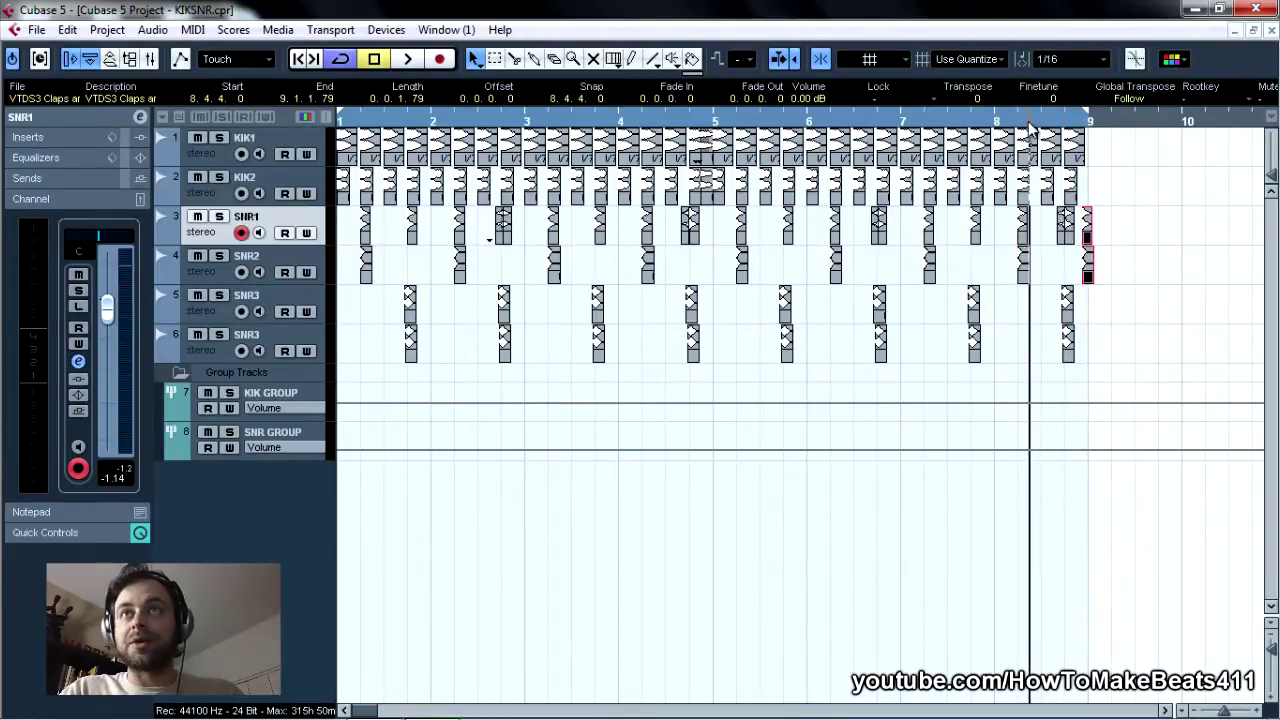
key("space")
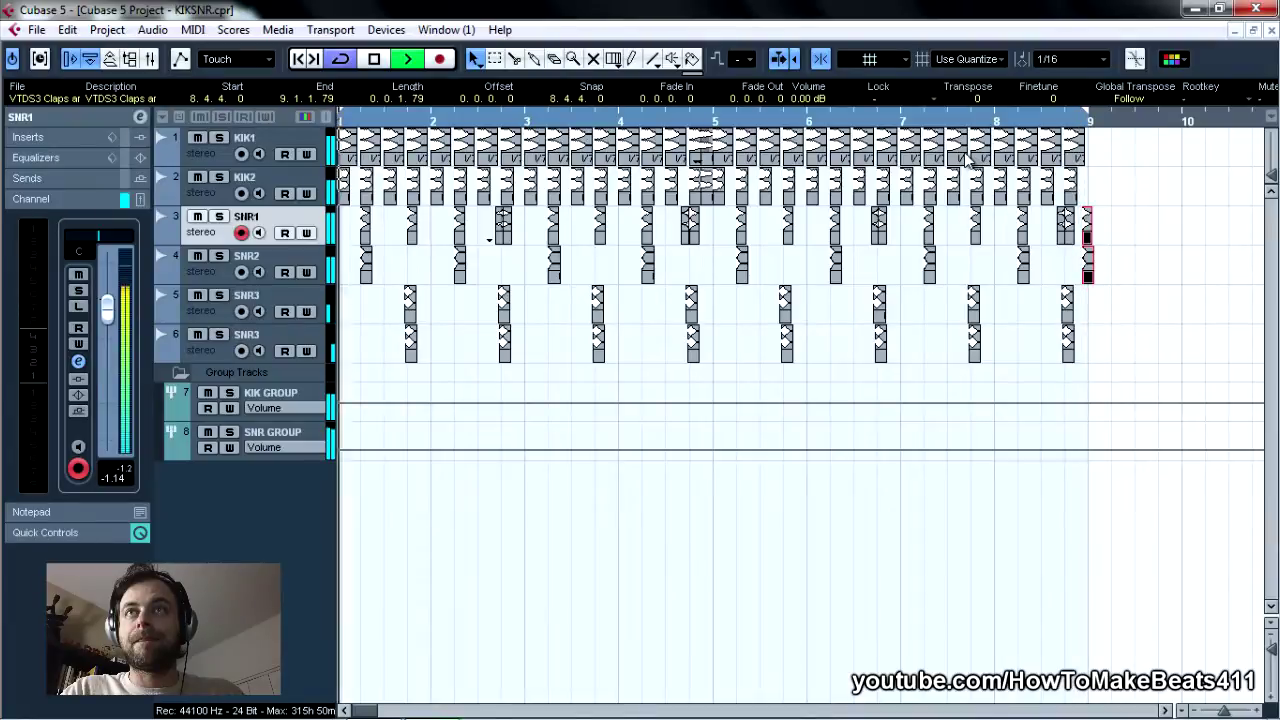
key("space")
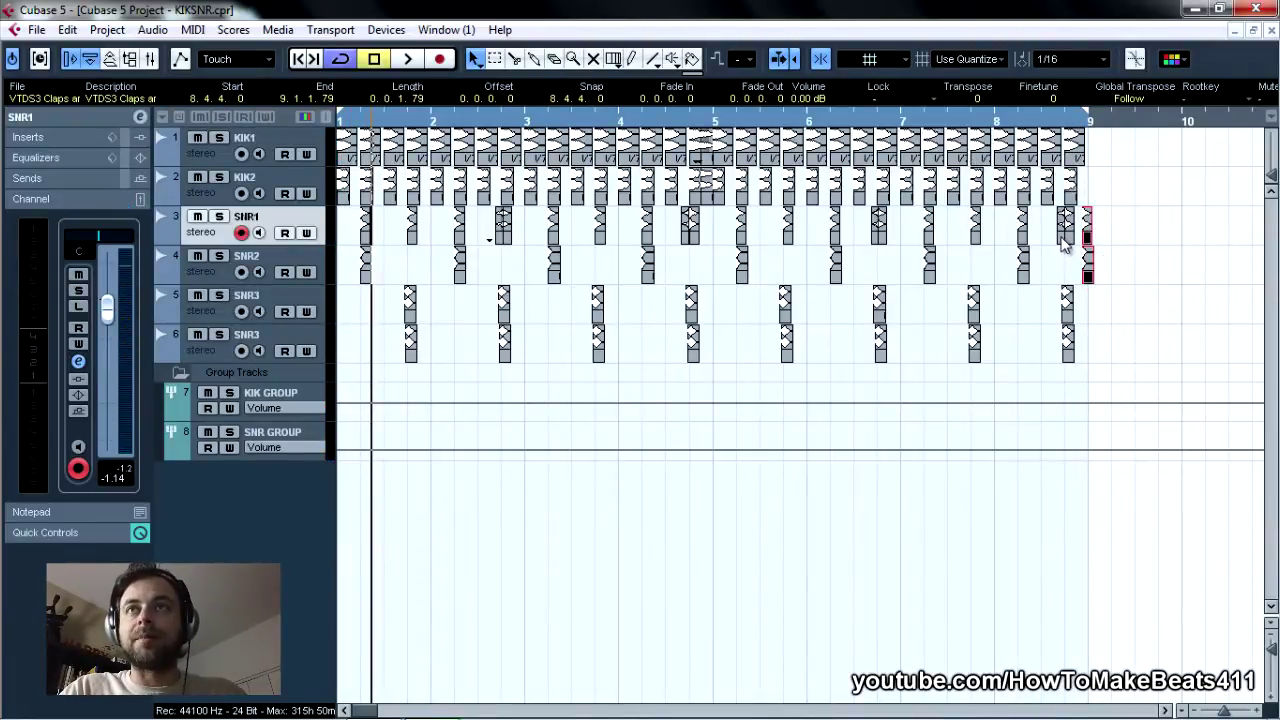
Alt-drag a copy of the late SNR1 clap forward to 8.4.3 and deselect it.
left_click(1065, 246)
left_click_drag(1065, 248, 1088, 262)
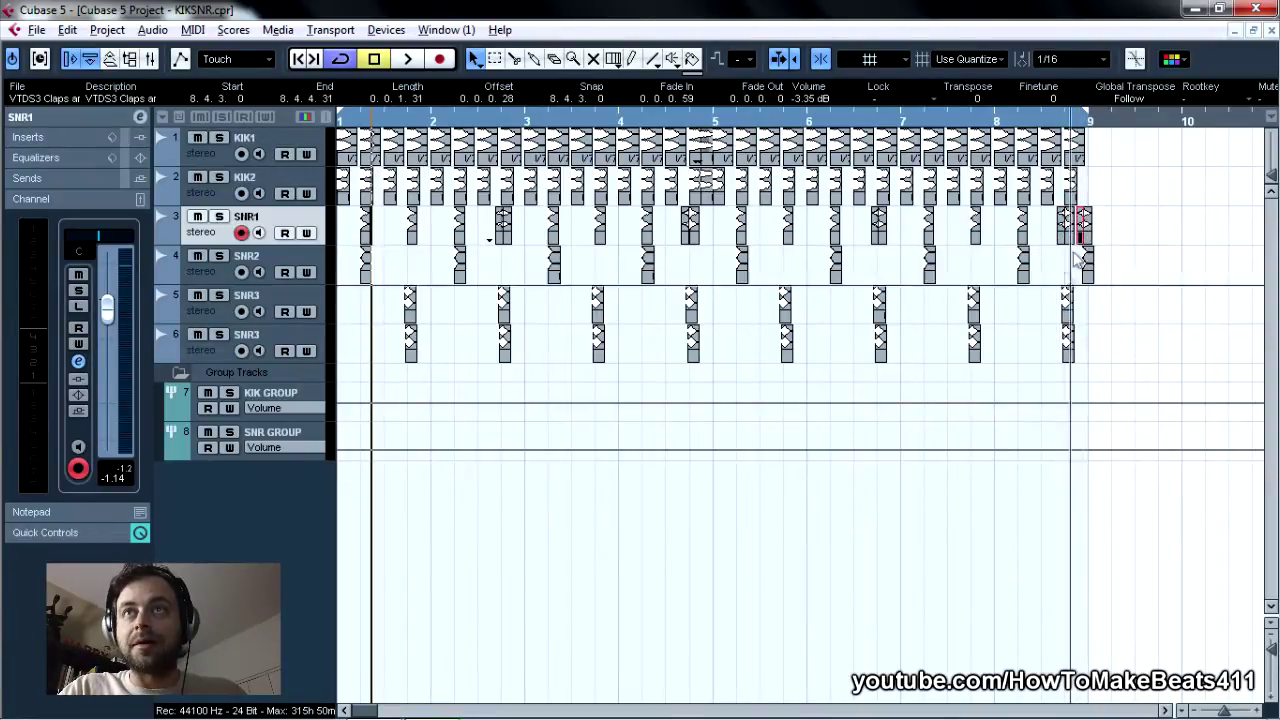
left_click(1043, 393)
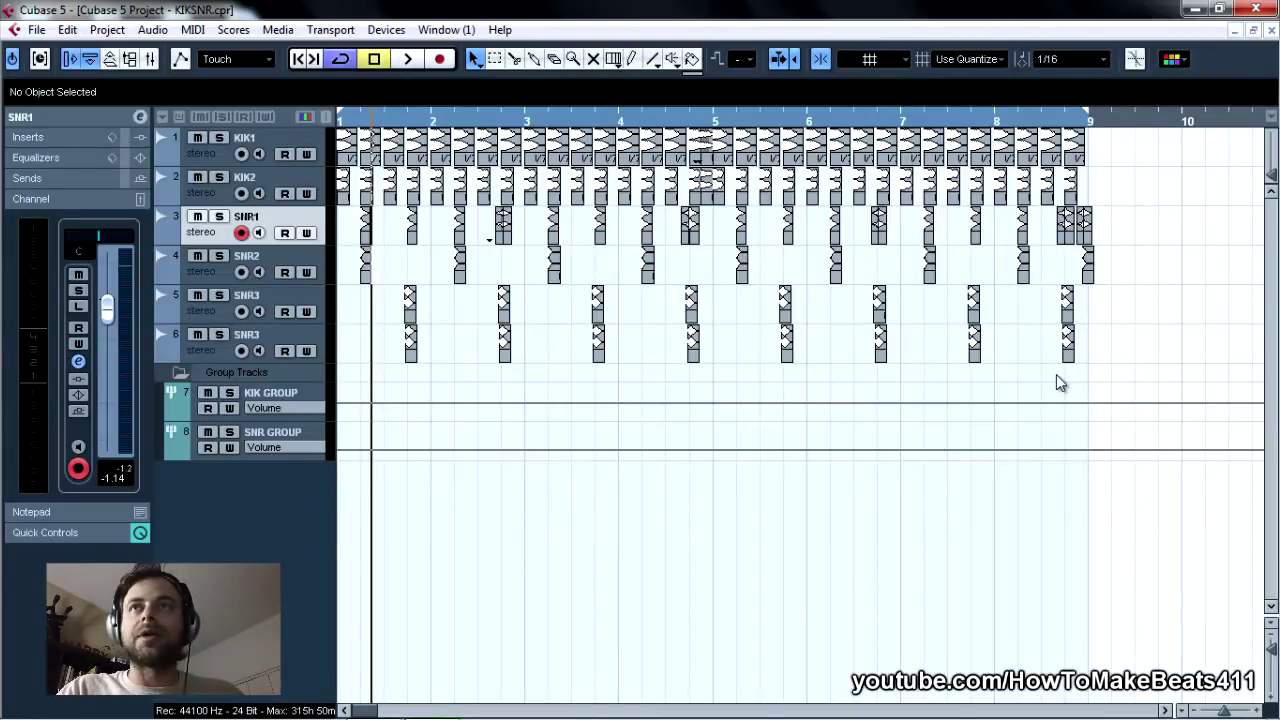
Play back from near the end of bar 8 to hear the clap fill build.
key("space")
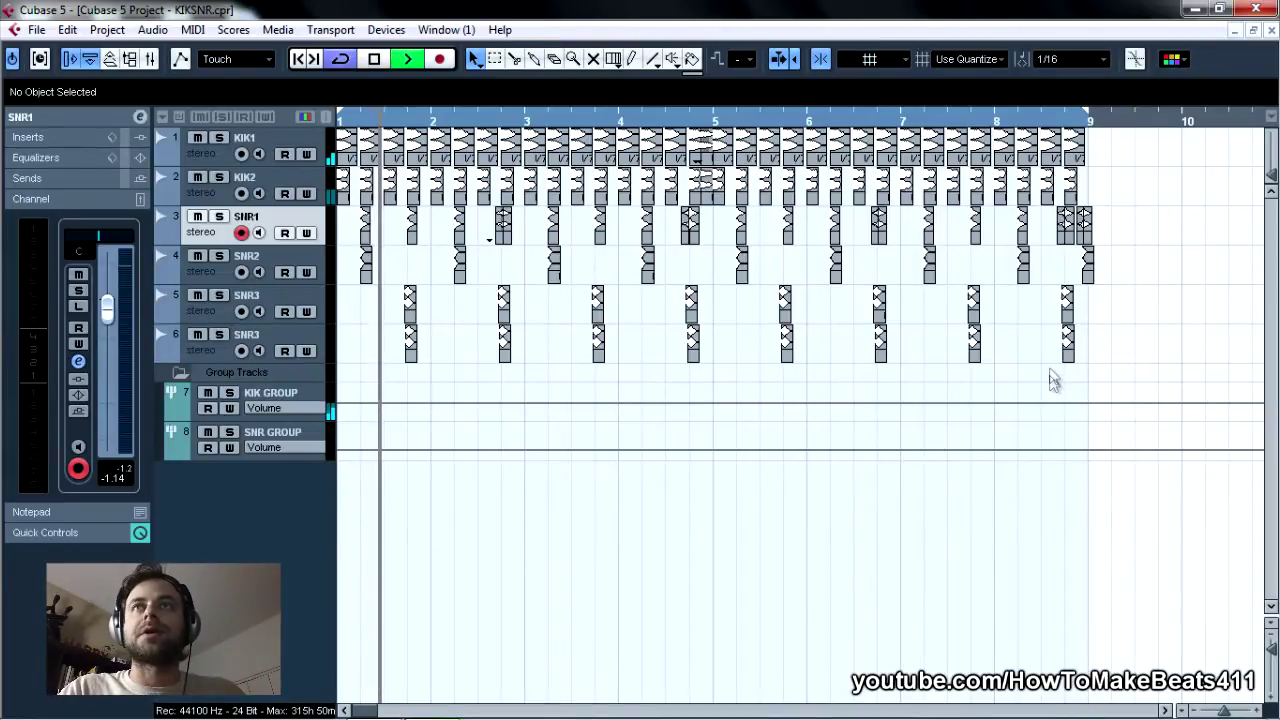
left_click(1052, 126)
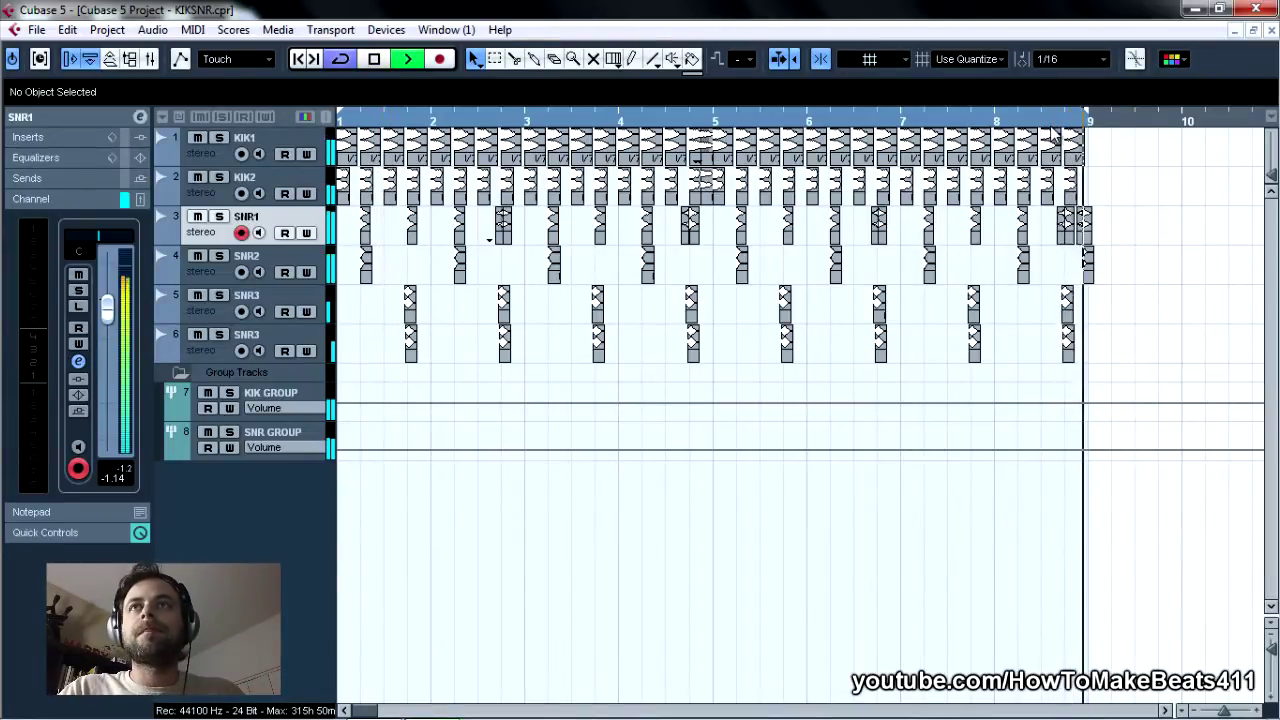
key("space")
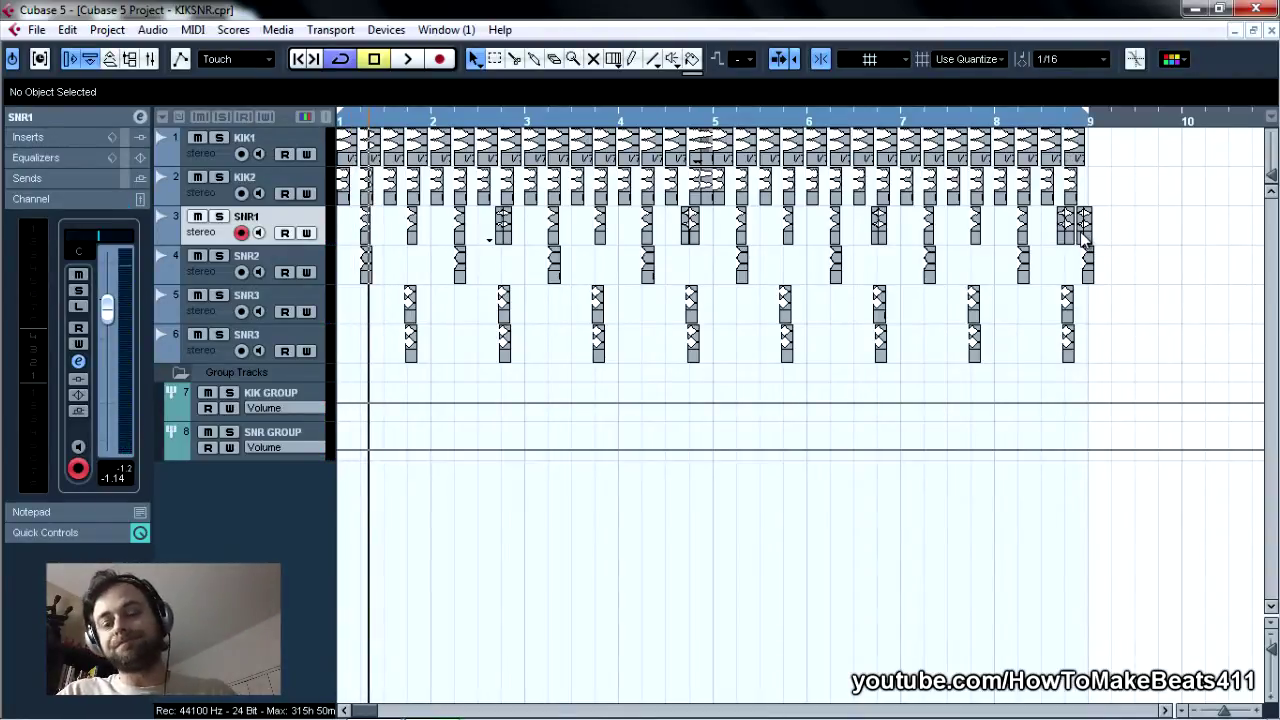
left_click(1082, 232)
Lower the bar-9 clap hits on SNR1 and SNR2 to -5.04 dB.
left_click_drag(1105, 240, 1097, 288)
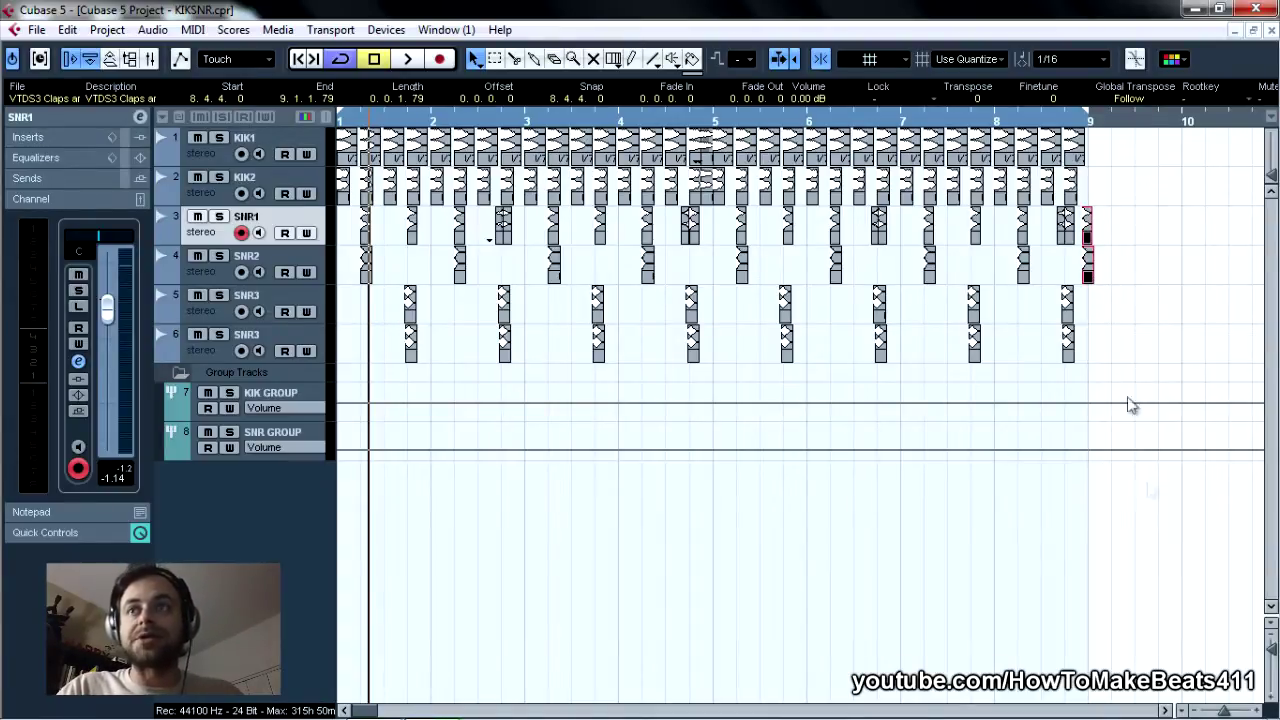
left_click_drag(1225, 711, 1227, 711)
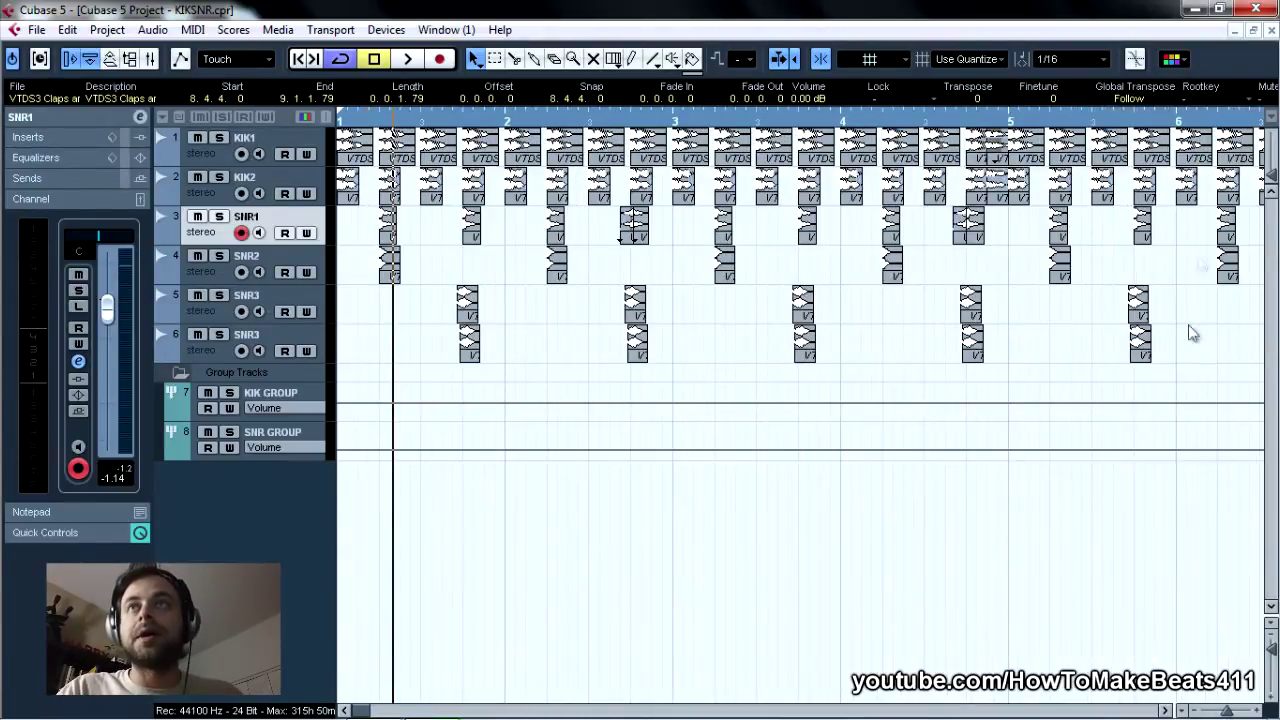
scroll(920, 220, "right", 10)
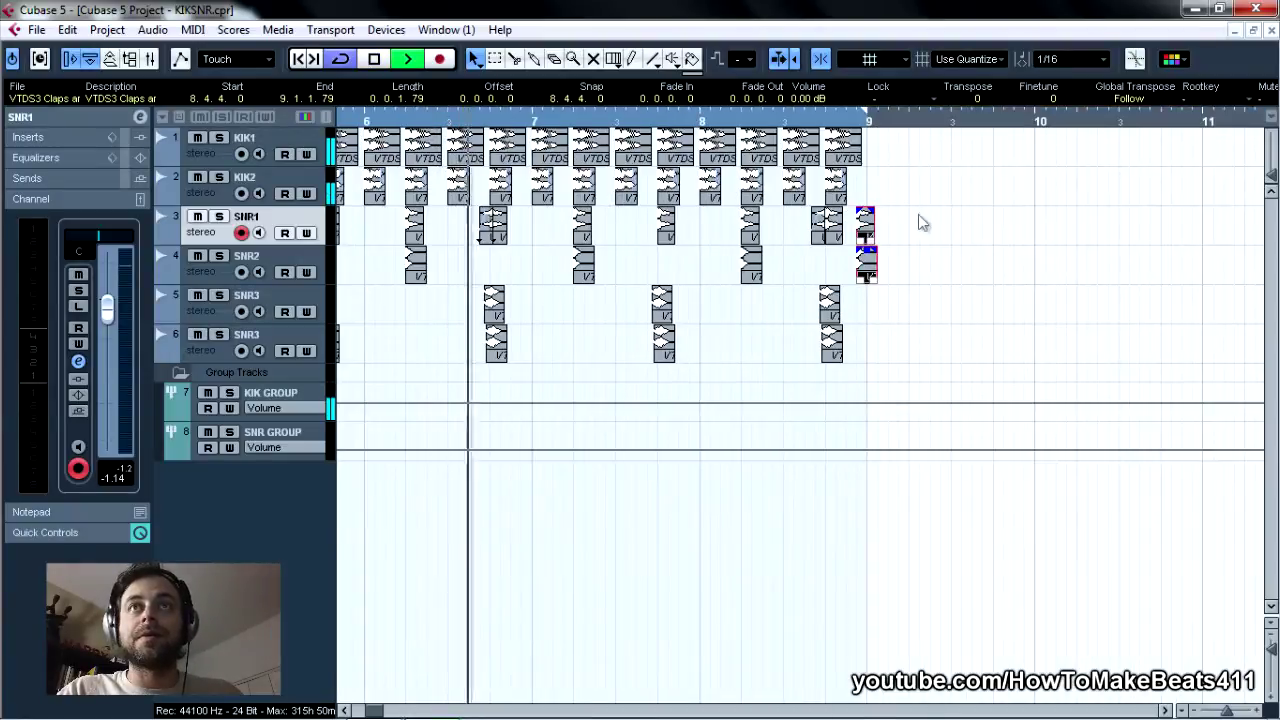
left_click_drag(873, 226, 867, 274)
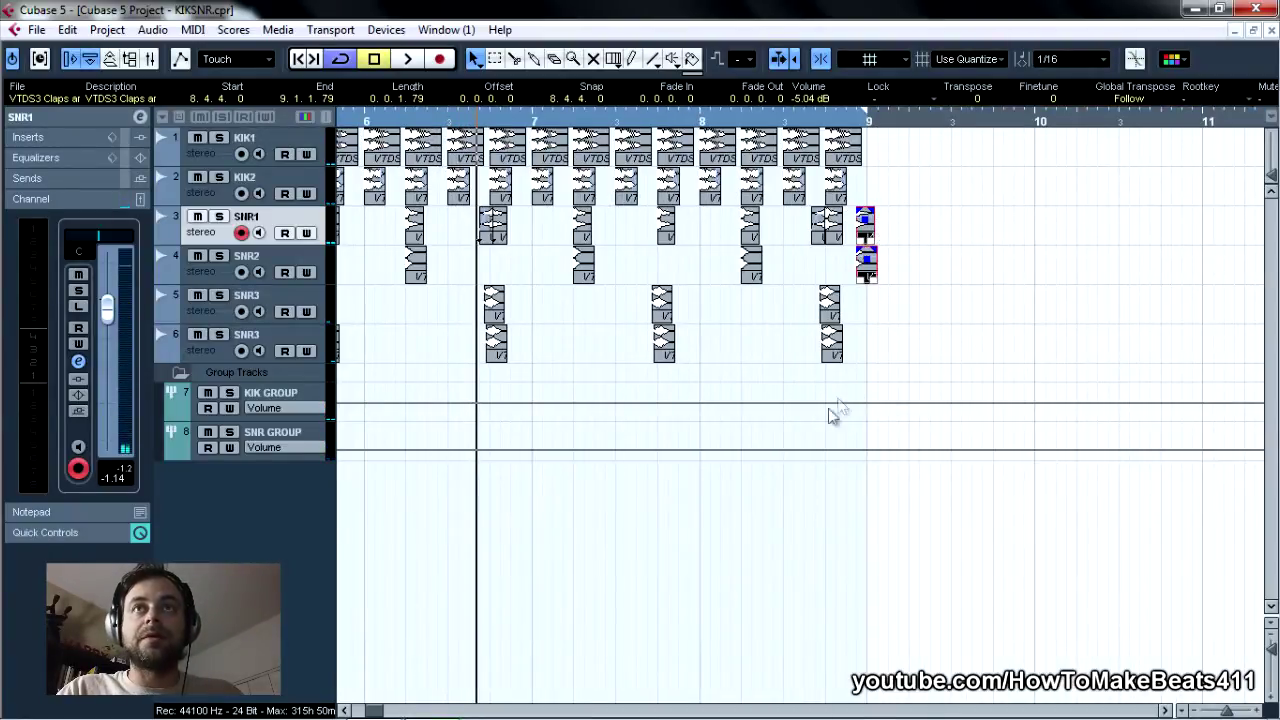
left_click(812, 493)
key("space")
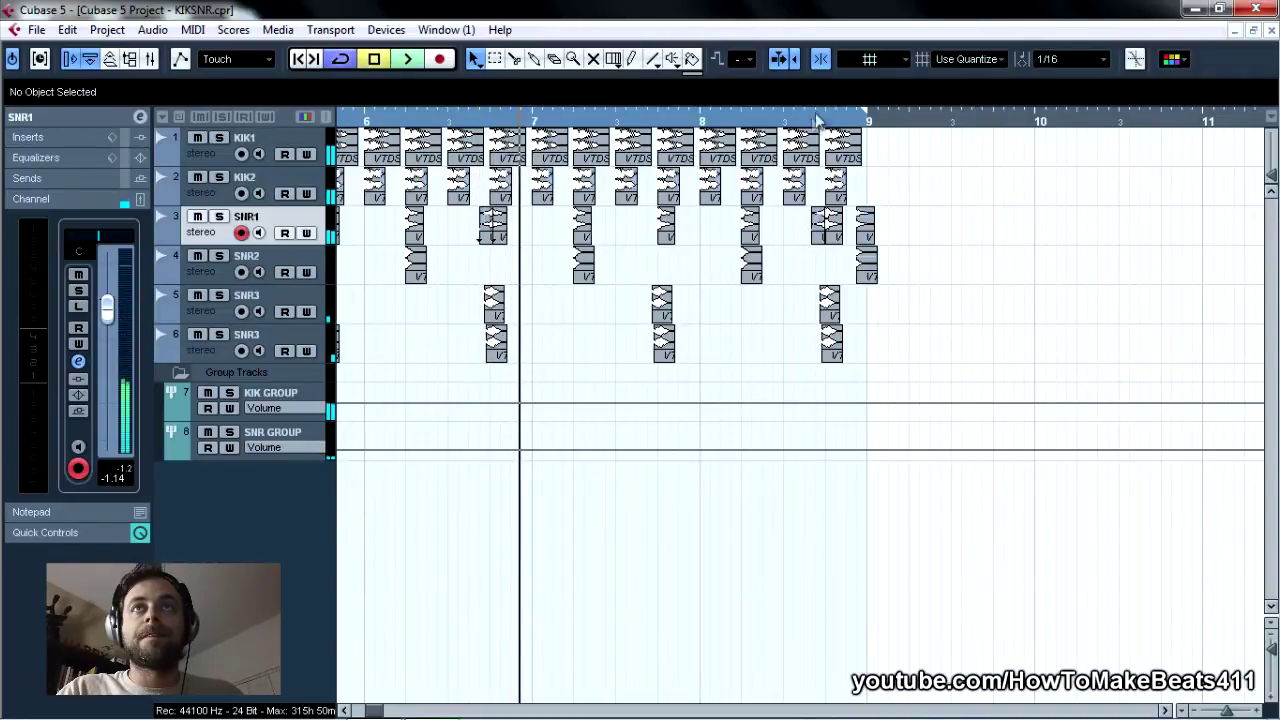
left_click(816, 121)
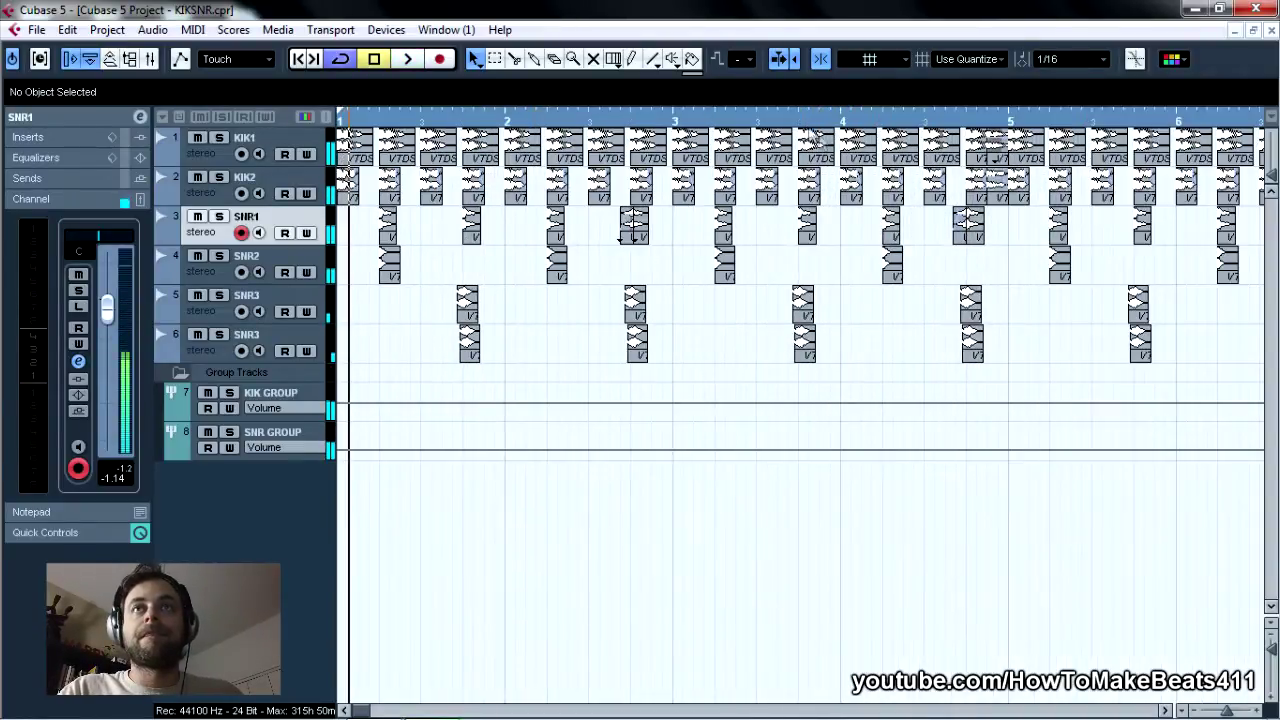
left_click_drag(1226, 710, 1222, 710)
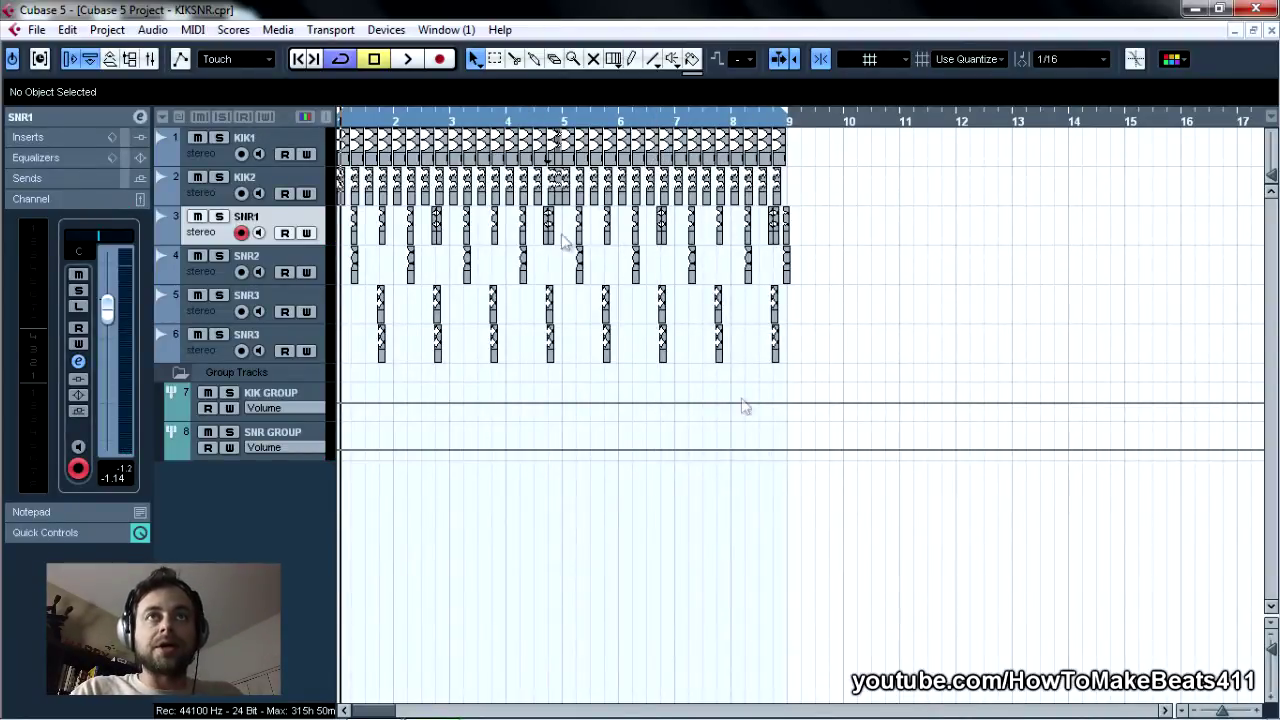
left_click_drag(1222, 710, 1233, 712)
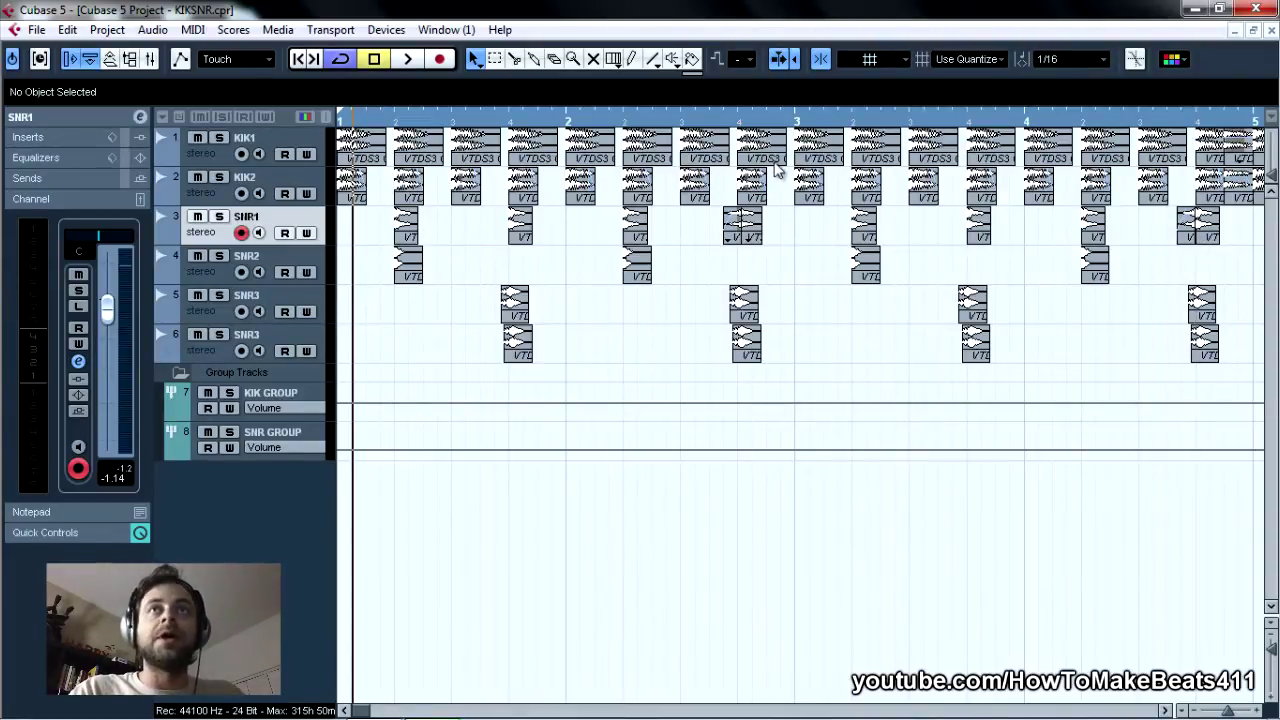
left_click(1231, 711)
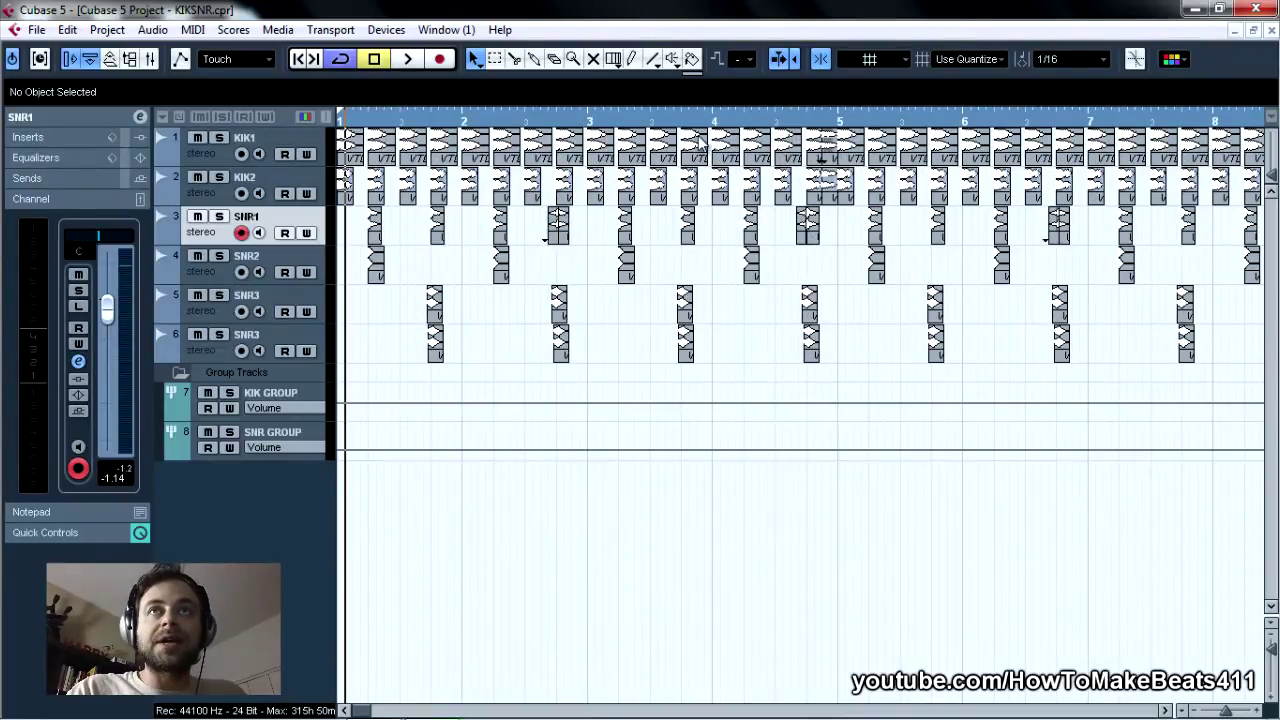
Move the bar-3 KIK1 kick earlier to 2.4.2 and reverse it as a new version.
left_click(598, 156)
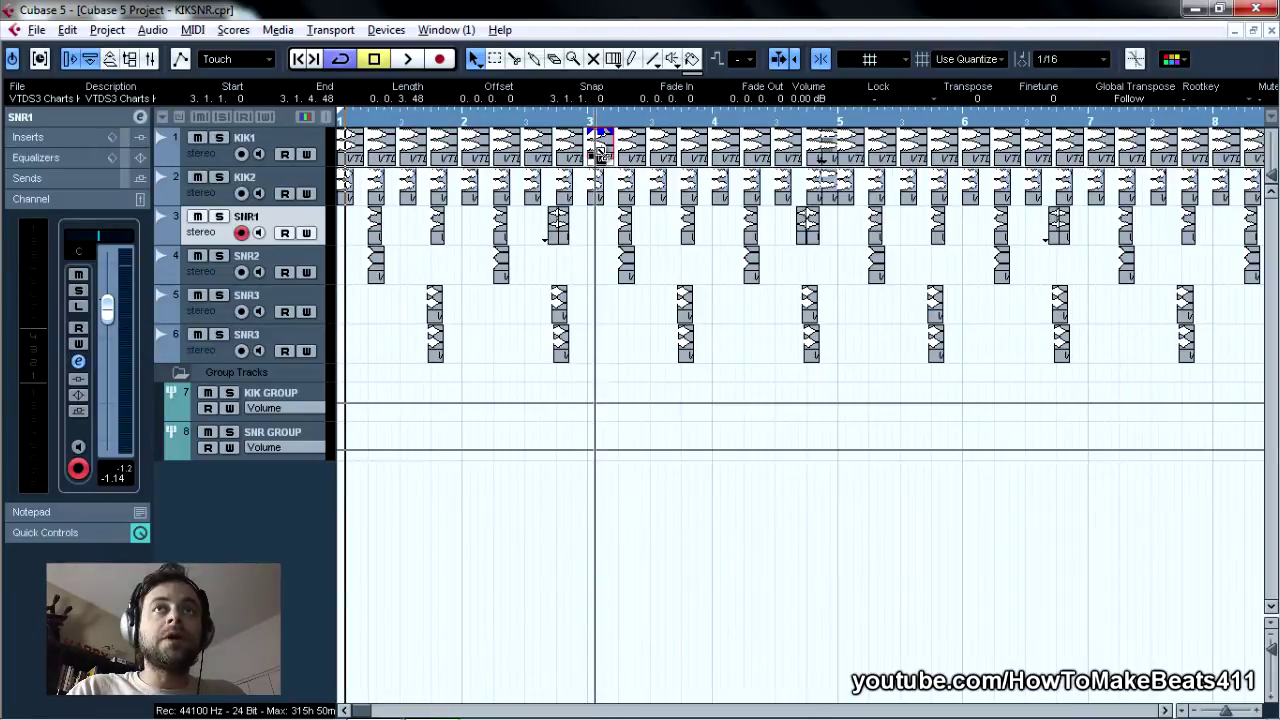
left_click_drag(598, 156, 583, 167)
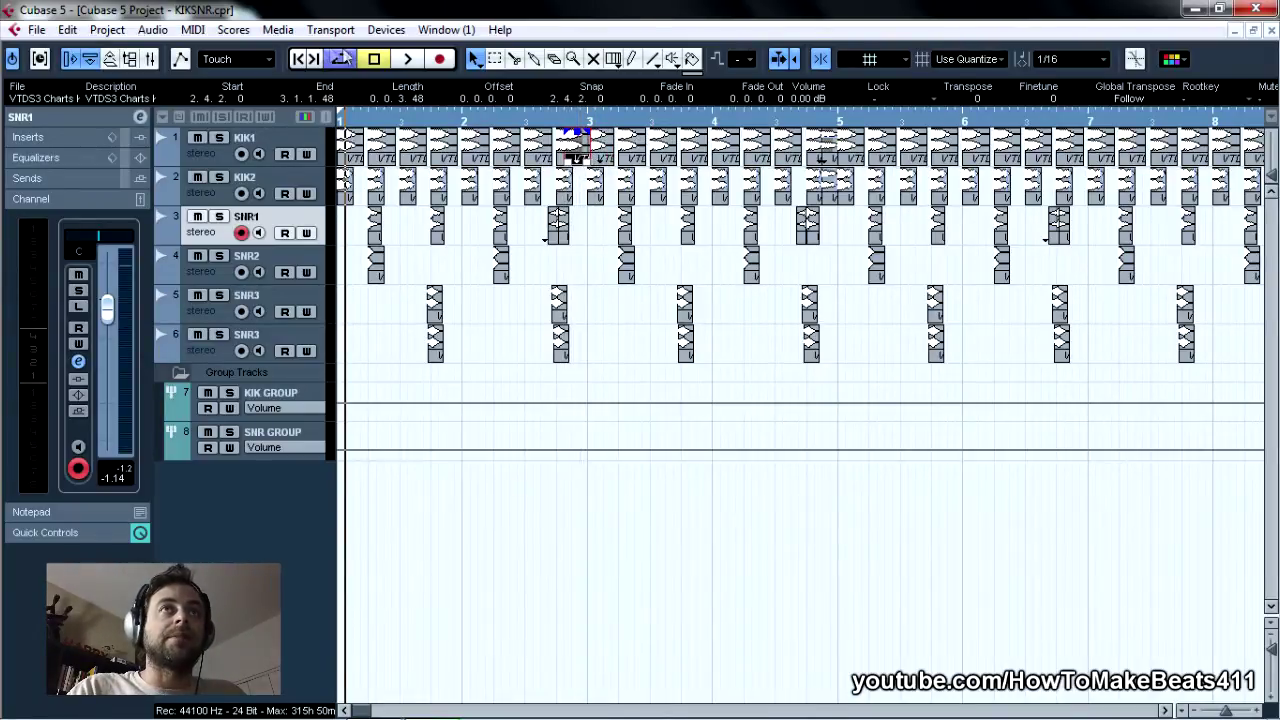
left_click(152, 30)
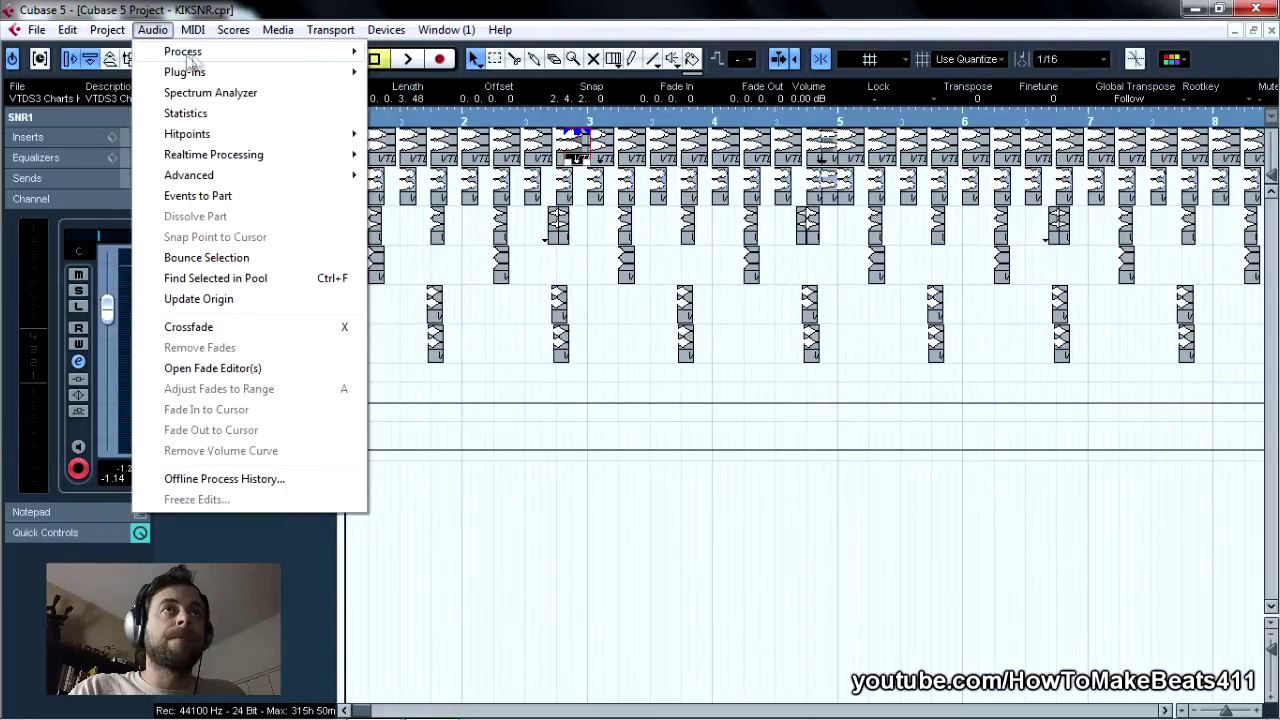
mouse_move(286, 55)
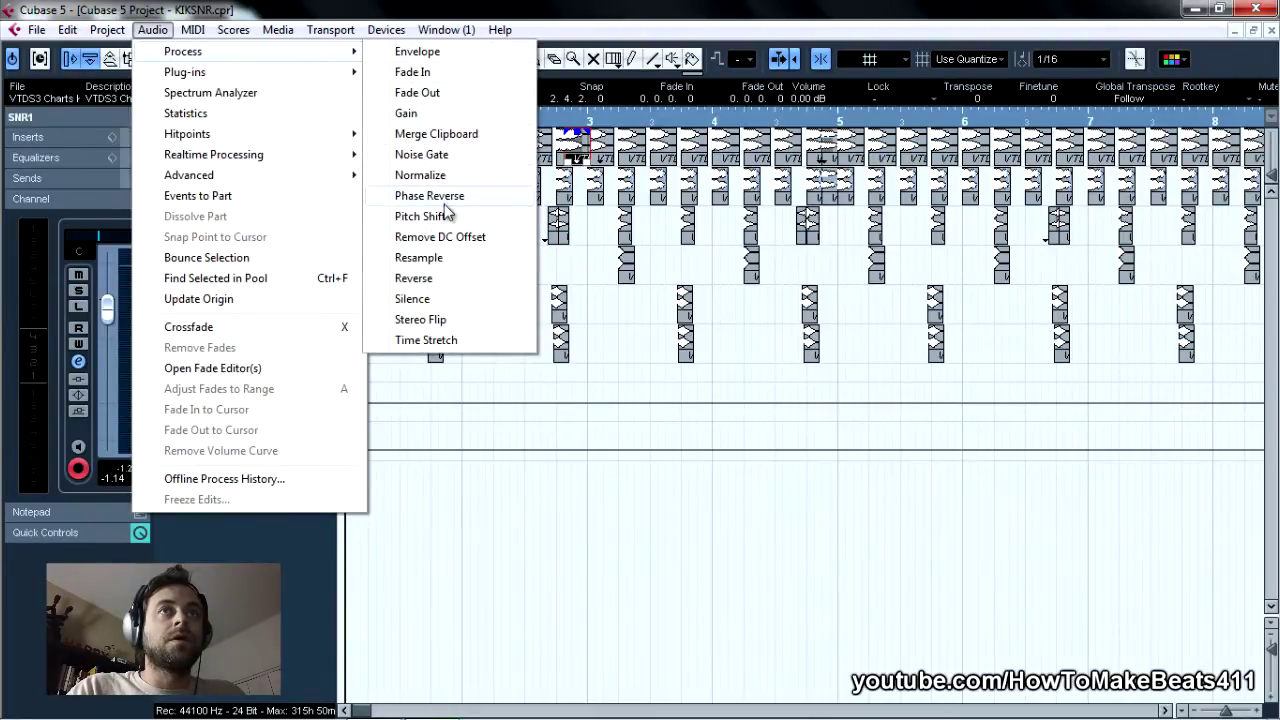
left_click(449, 279)
left_click(640, 449)
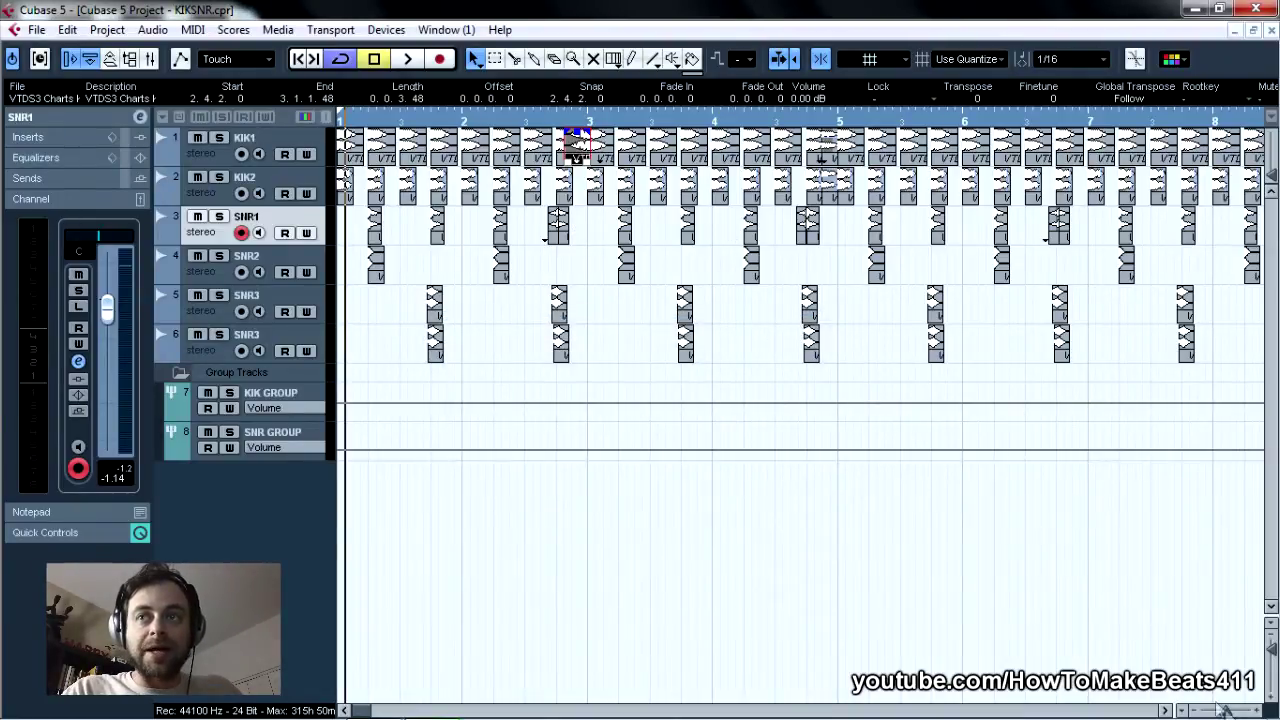
left_click_drag(1225, 710, 1230, 711)
Trim the reversed kick and, with snap off, nudge it slightly off-grid just before bar 3.
left_click_drag(366, 711, 378, 711)
left_click(867, 200)
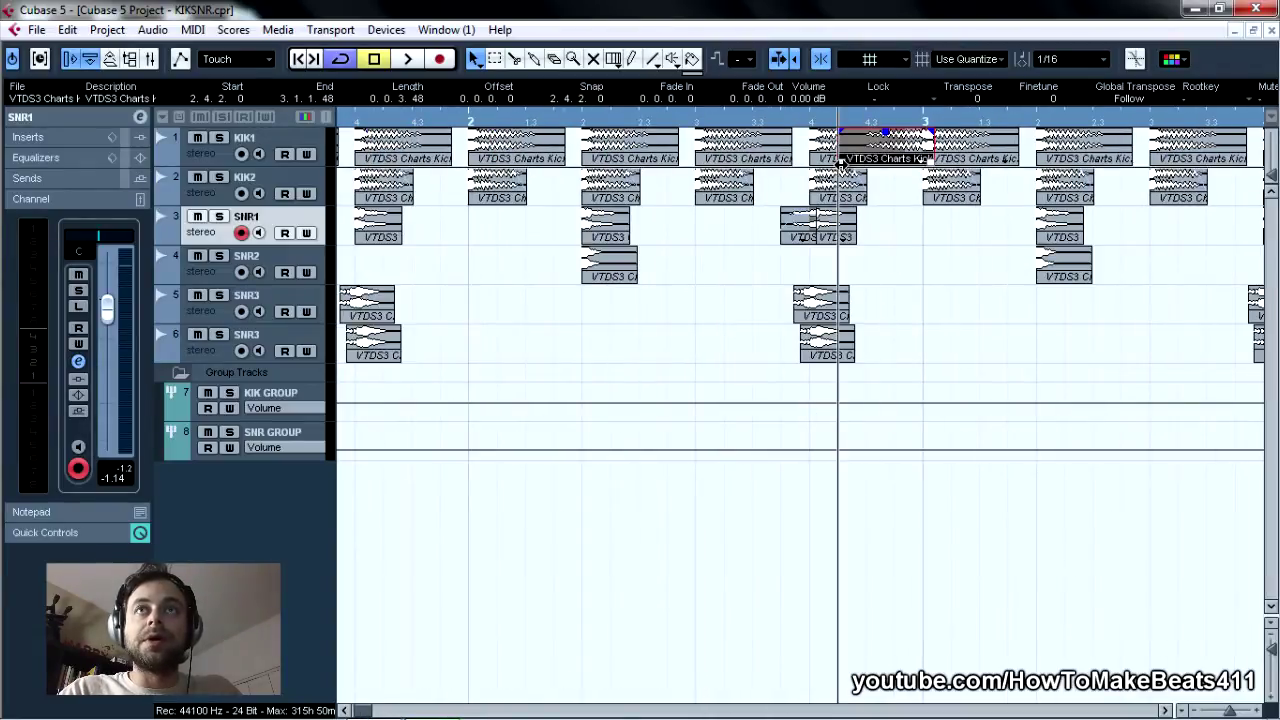
left_click_drag(846, 157, 912, 157)
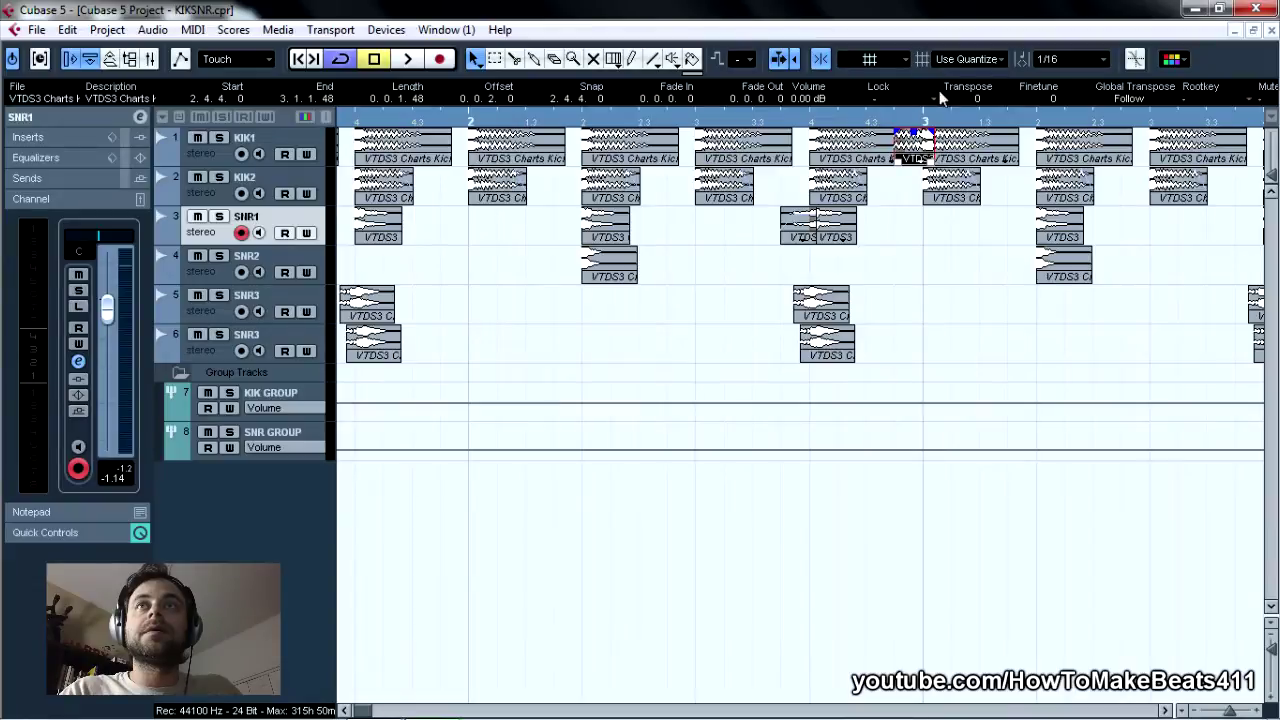
mouse_move(912, 160)
left_mouse_down()
mouse_move(883, 160)
mouse_move(908, 144)
left_mouse_up()
left_click(820, 59)
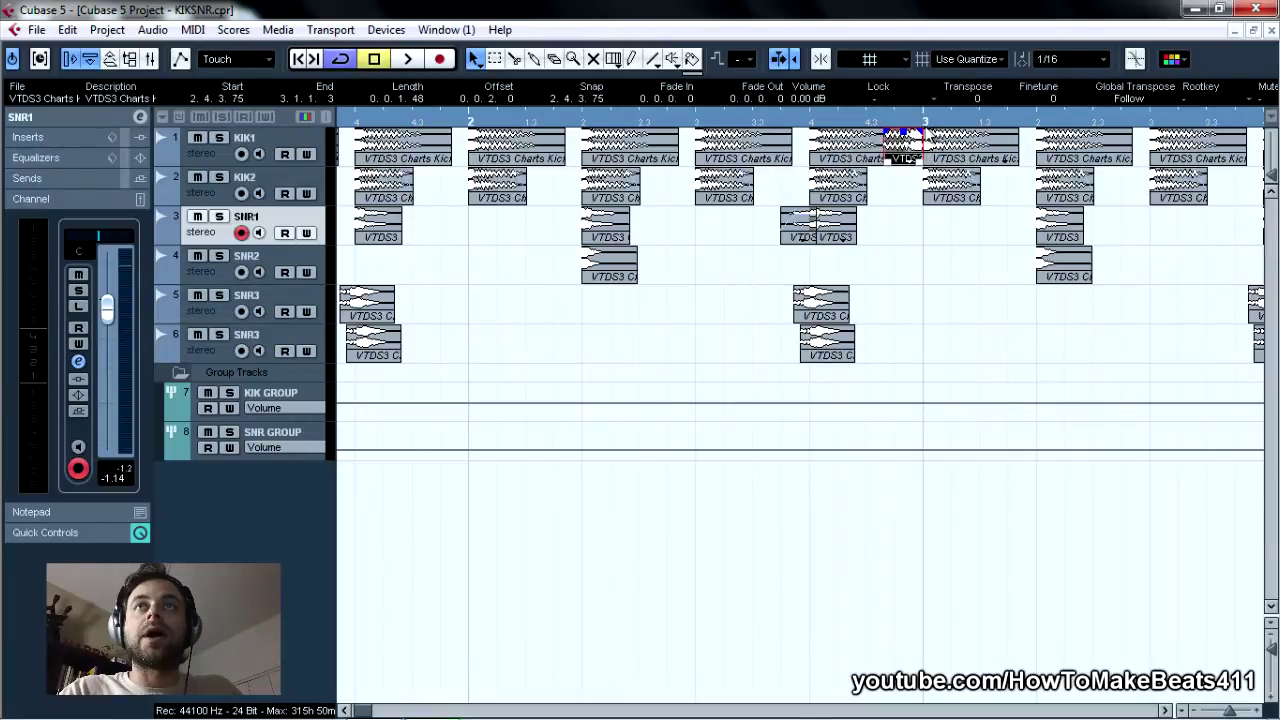
left_click(925, 121)
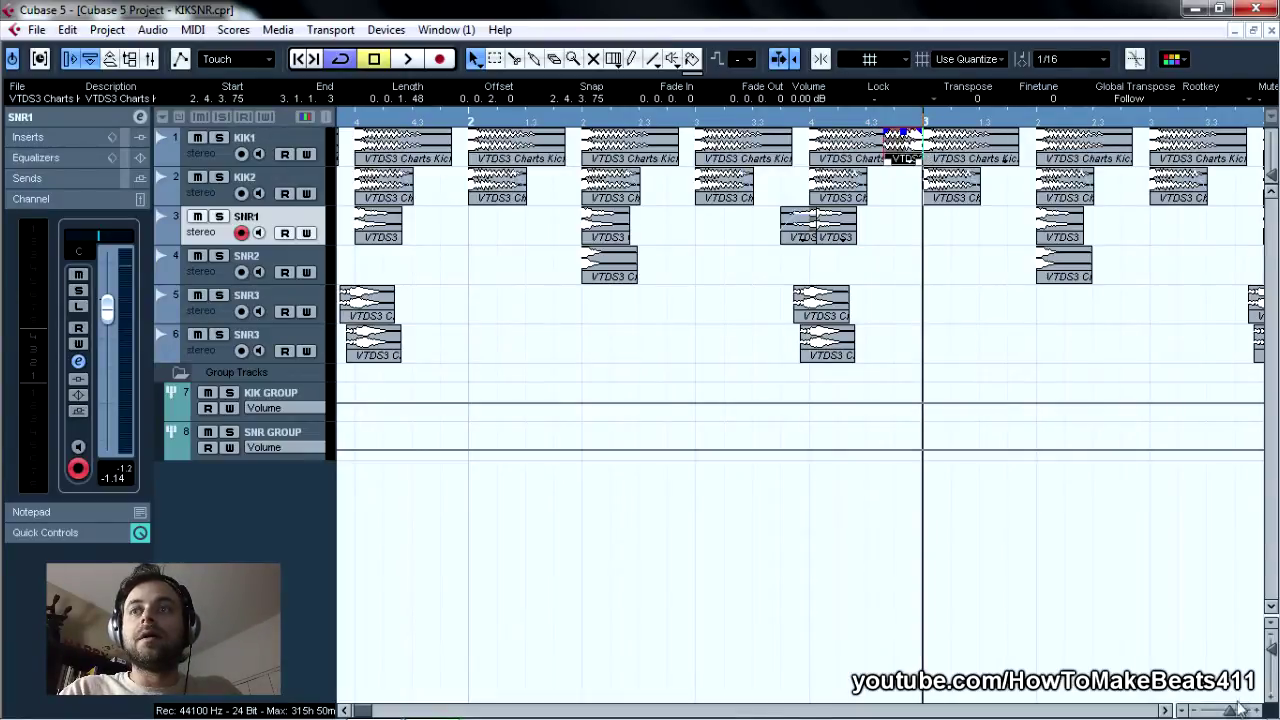
left_click(1233, 712)
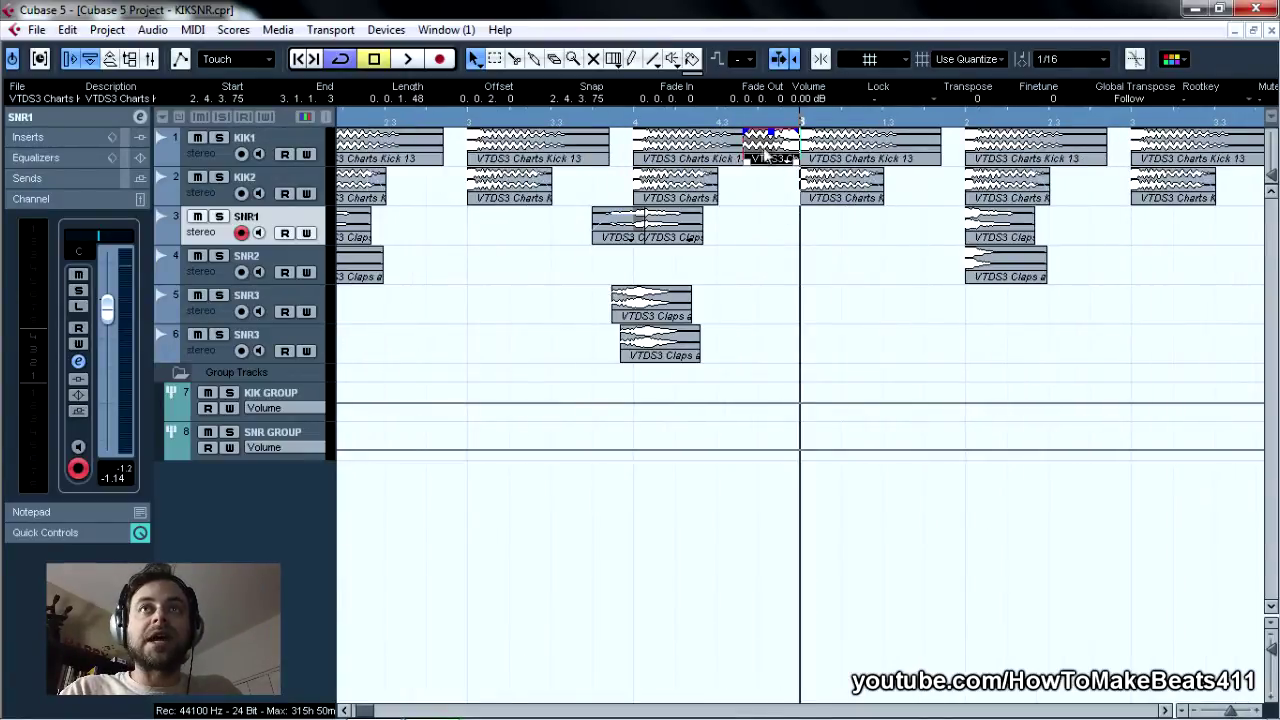
left_click_drag(763, 150, 787, 162)
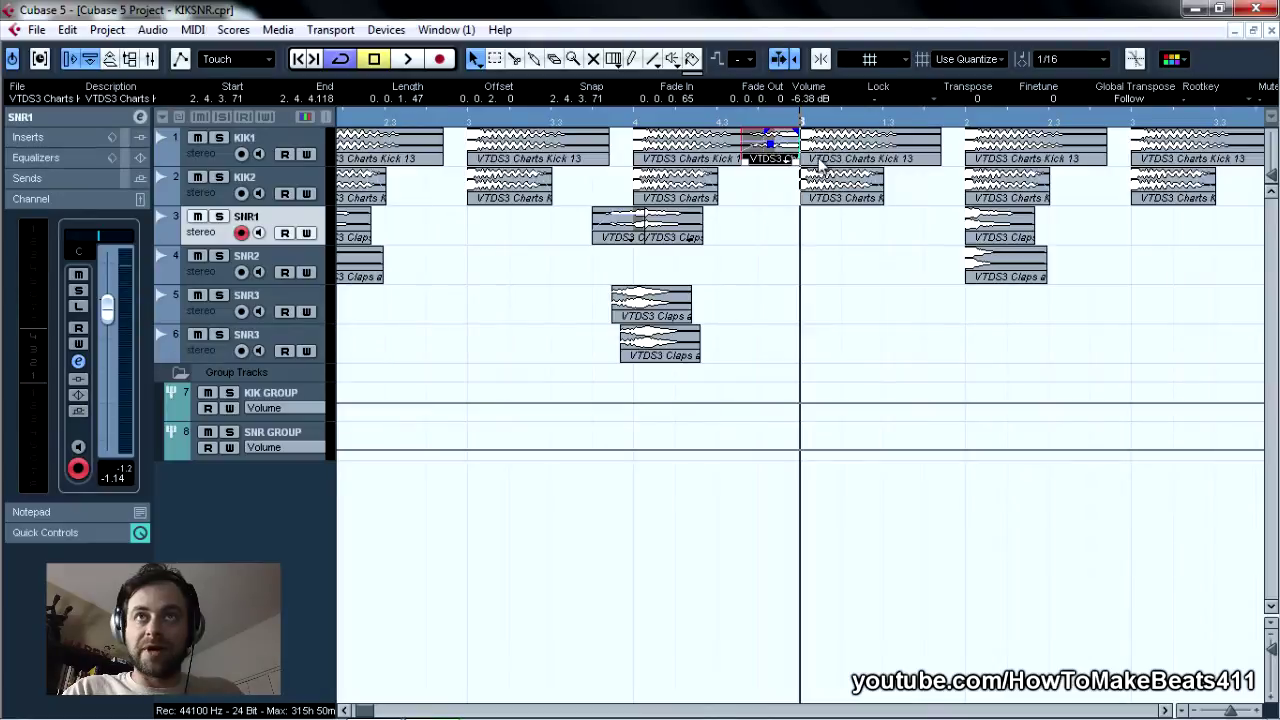
left_click(806, 160)
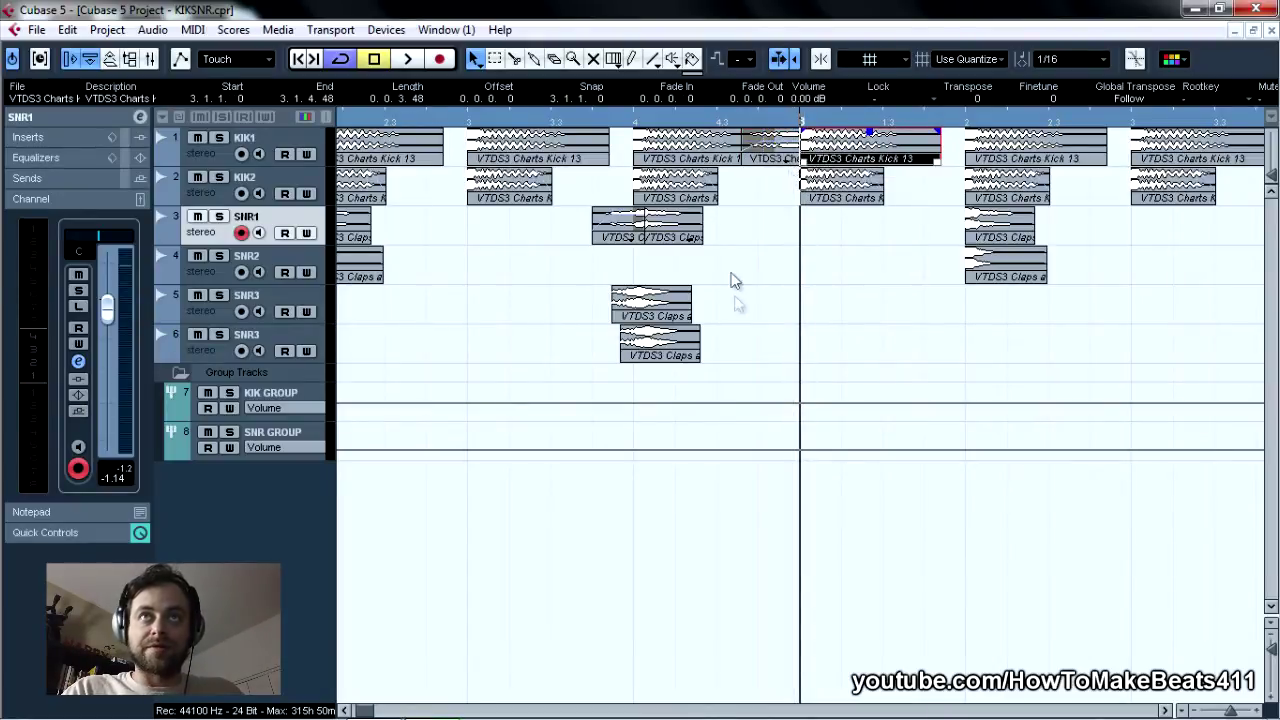
left_click(735, 270)
Move the reversed kick toward 2.4.4.0 and lower its volume, auditioning each change.
left_click(610, 121)
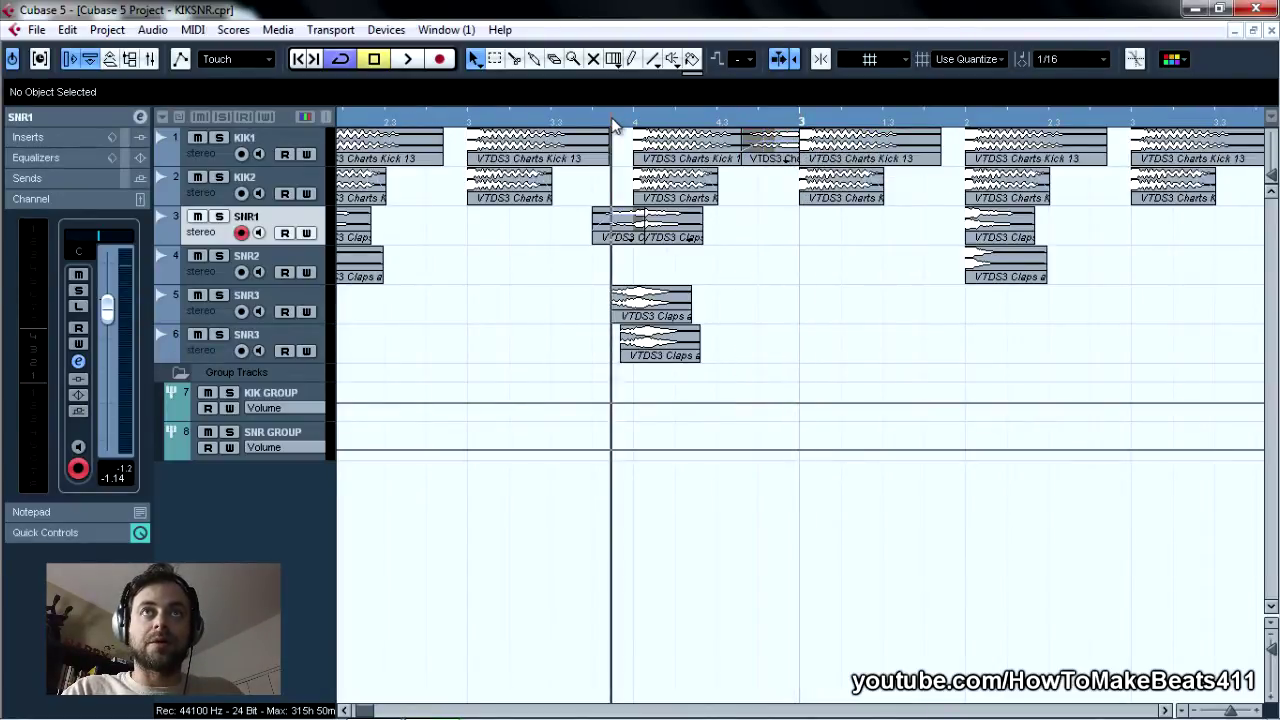
key("space")
key("space")
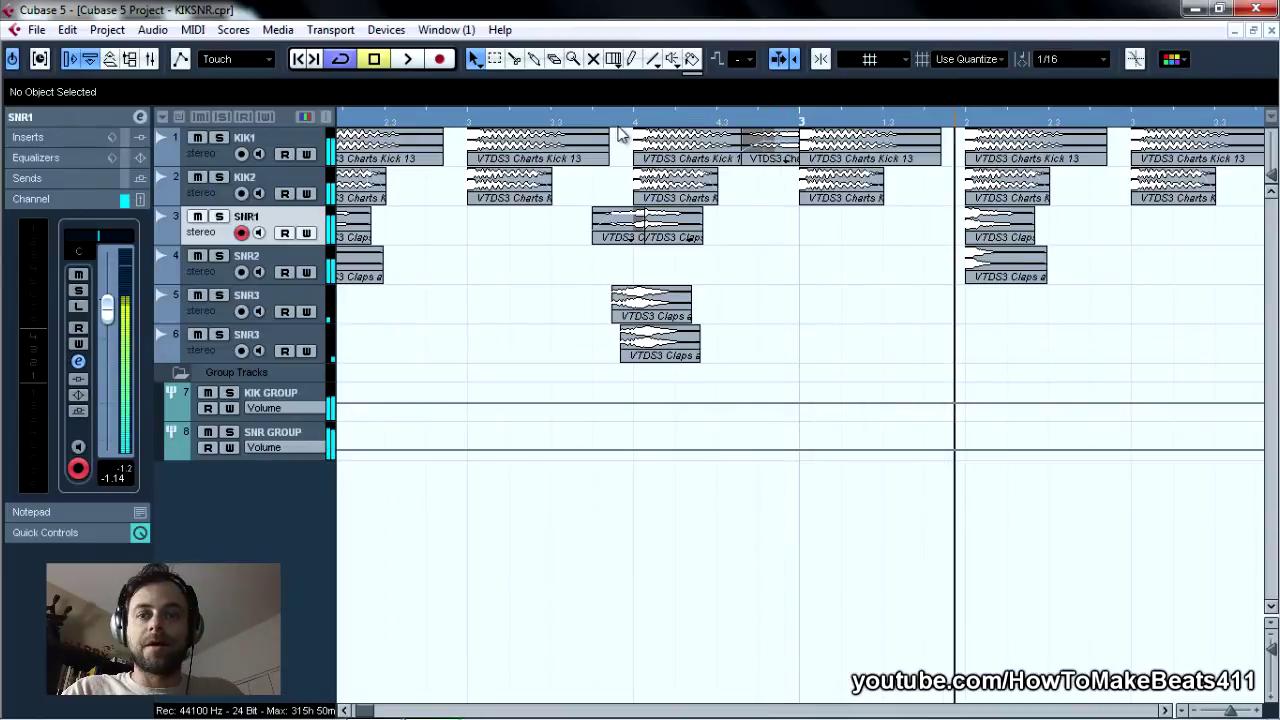
mouse_move(770, 164)
left_mouse_down()
mouse_move(752, 160)
mouse_move(768, 160)
left_mouse_up()
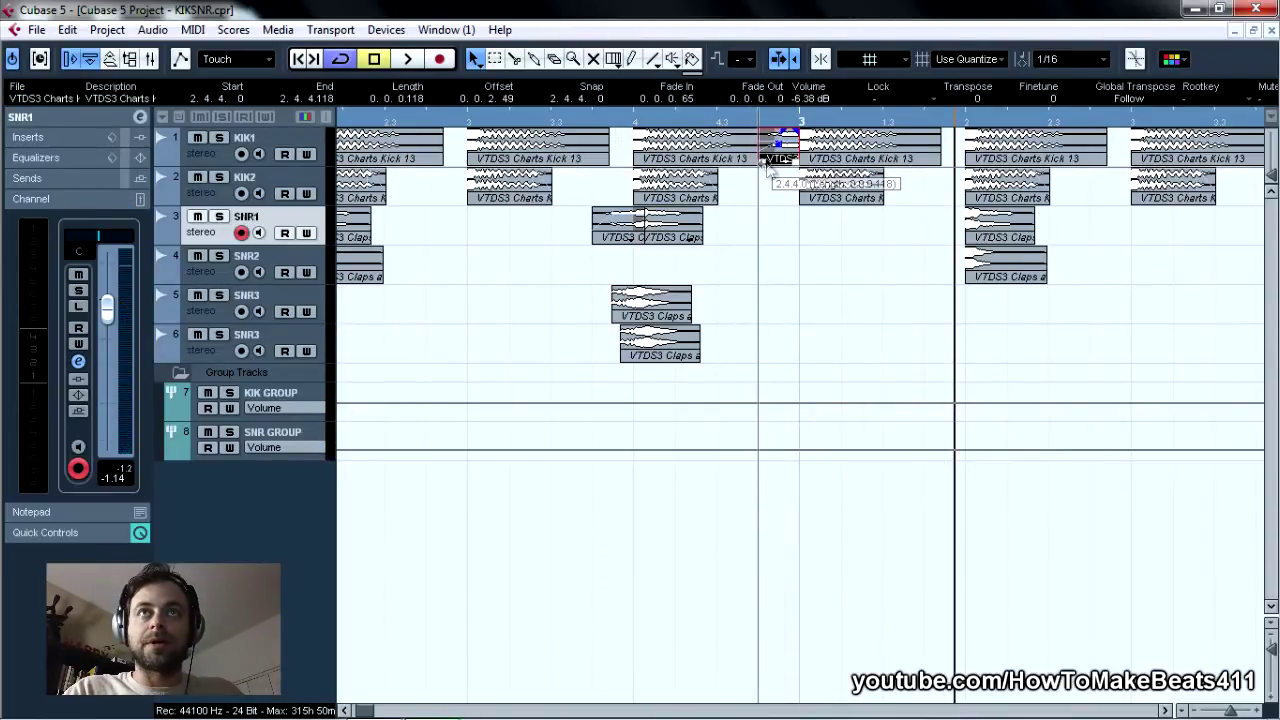
left_click(633, 121)
key("space")
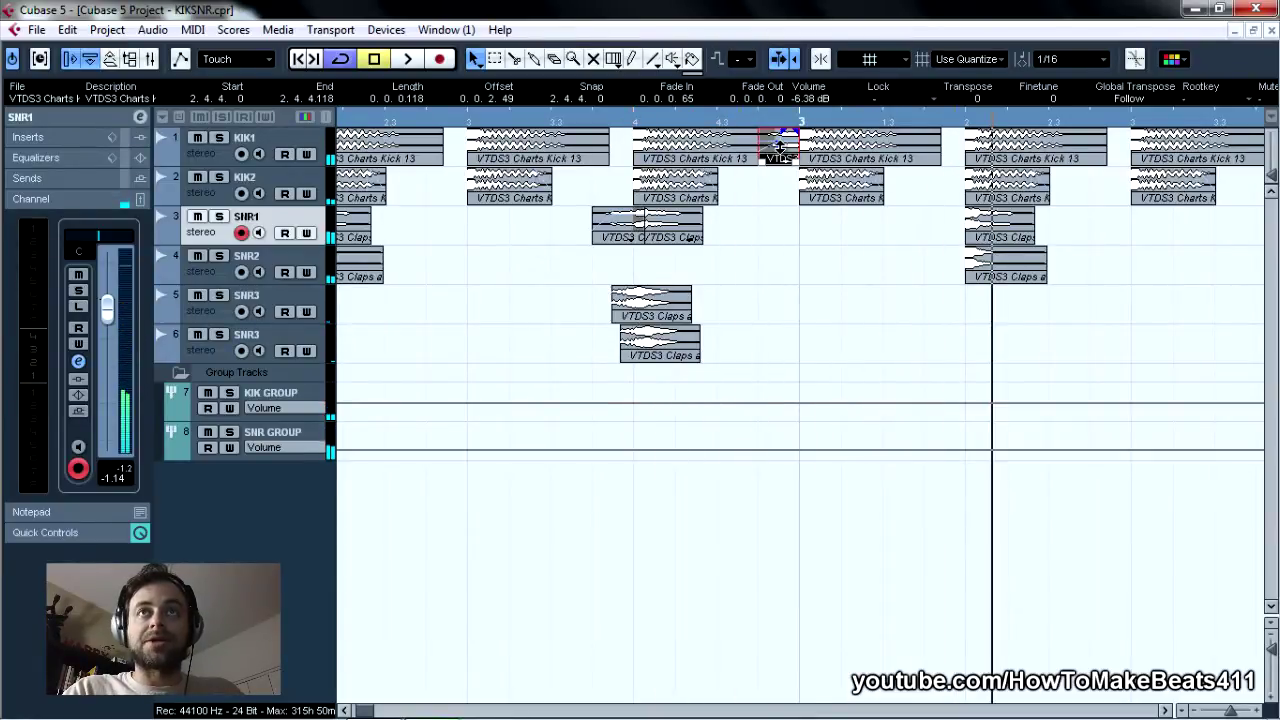
left_click_drag(779, 134, 783, 153)
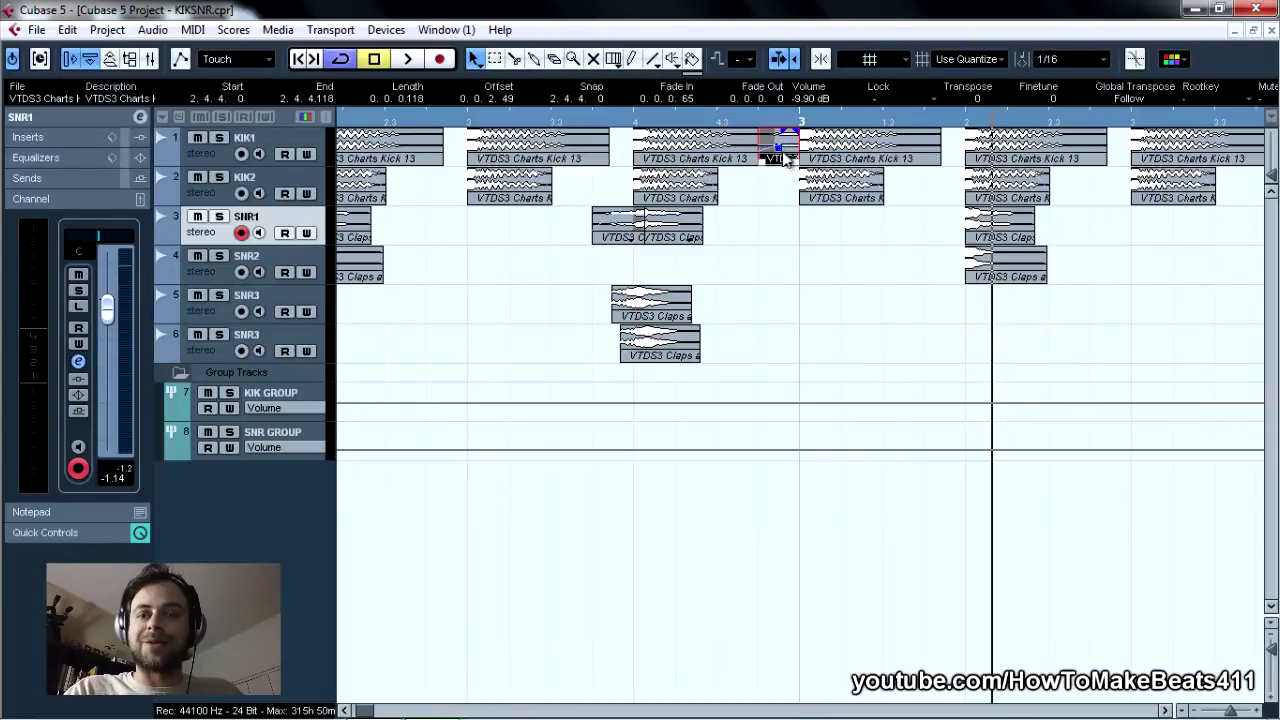
left_click(617, 118)
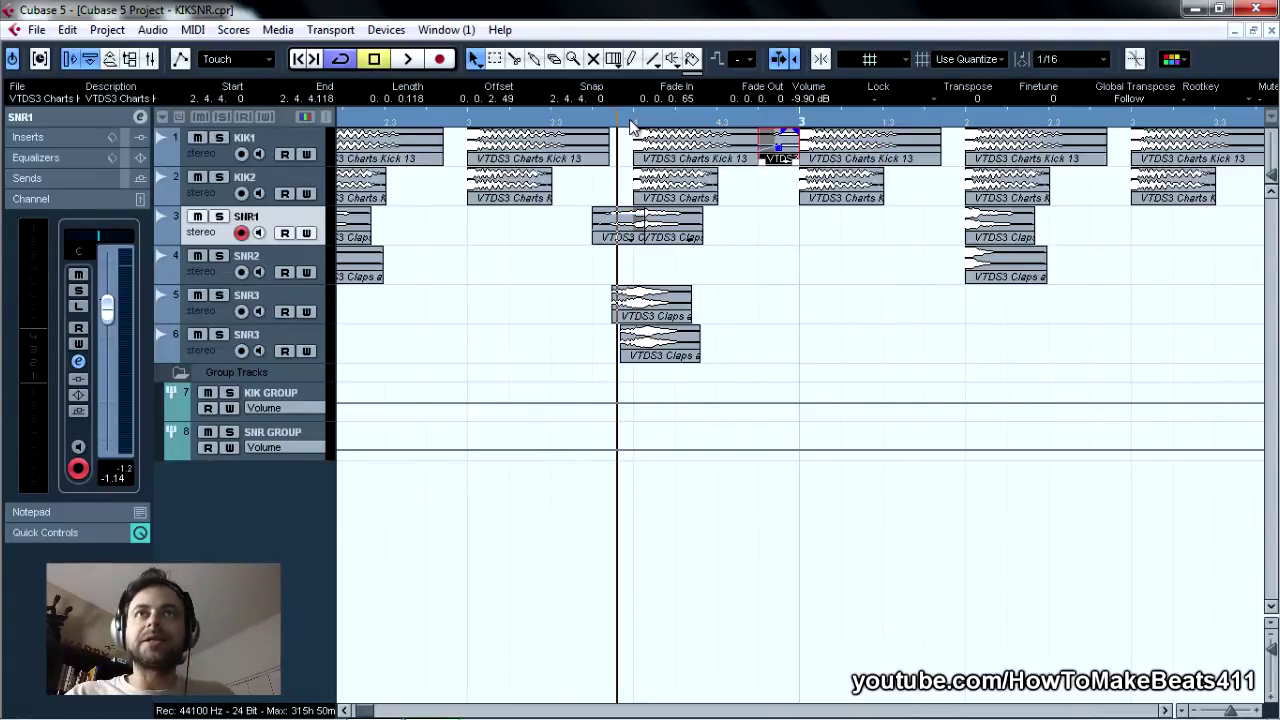
key("space")
Trim the reversed kick's start to 2.4.4.30, audition it, and zoom out to all eight bars.
key("space")
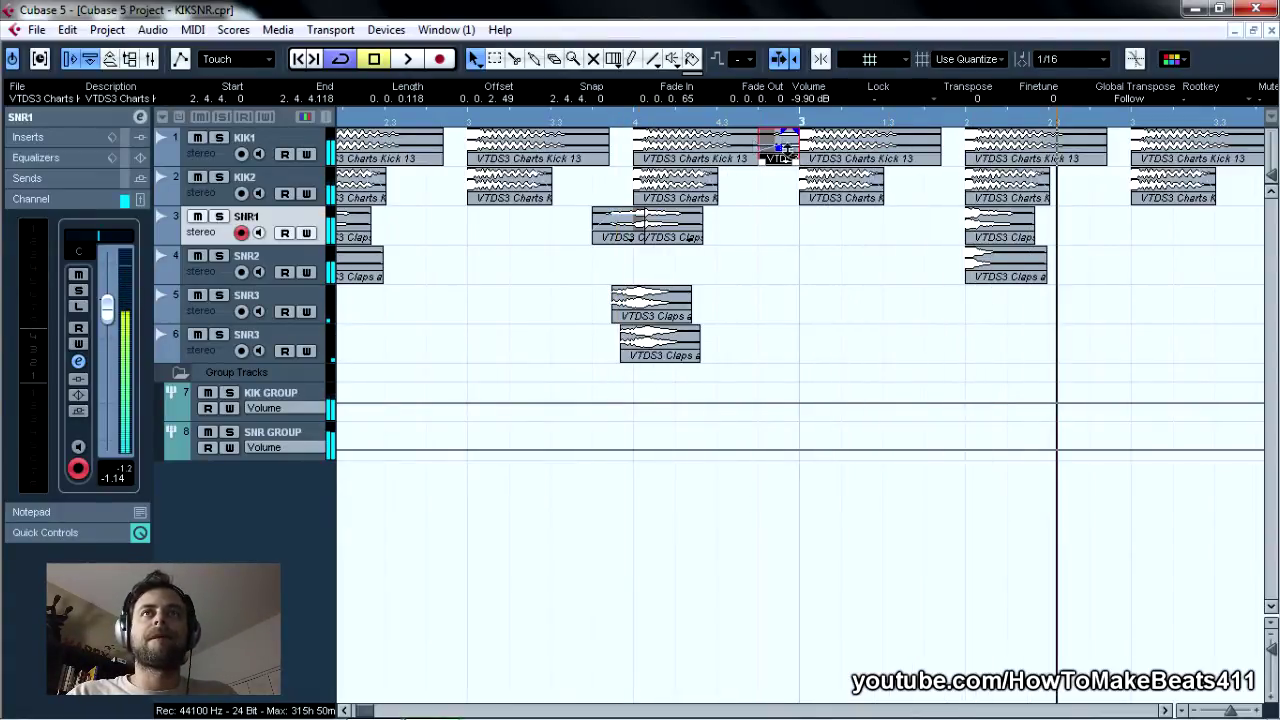
left_click_drag(760, 158, 788, 163)
left_click(578, 122)
key("space")
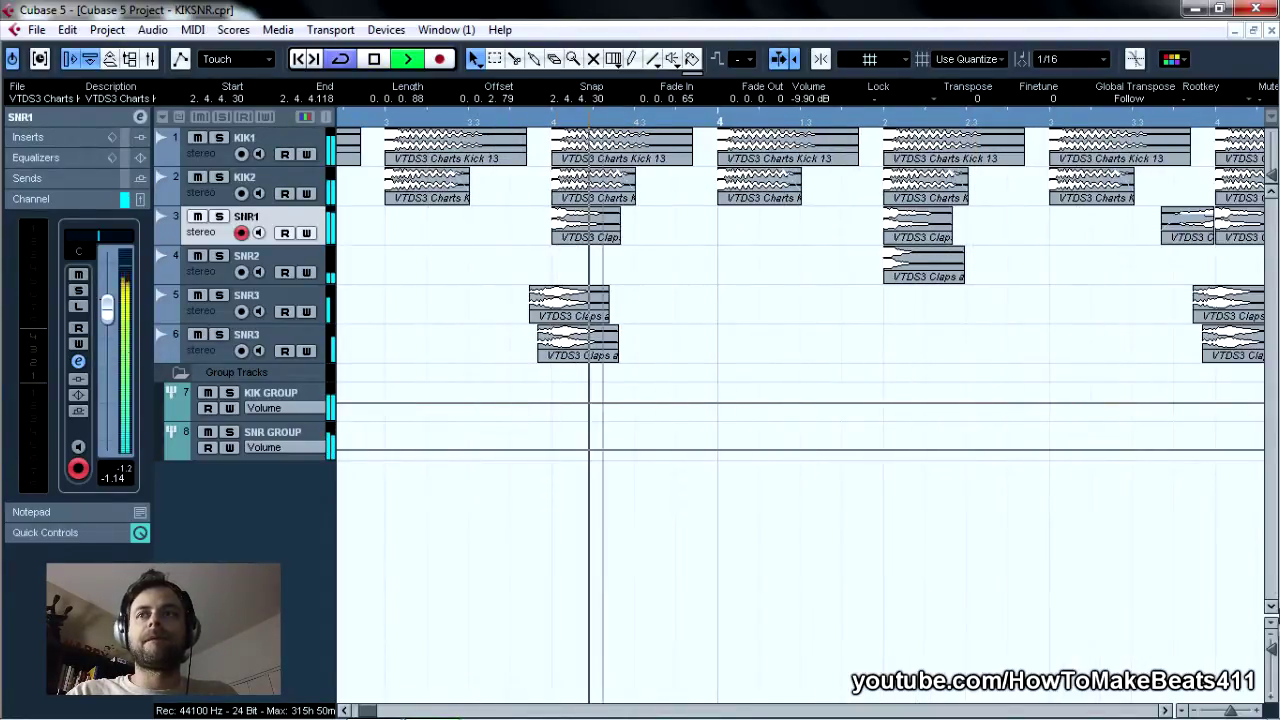
key("space")
left_click_drag(1237, 710, 1225, 710)
Set snap to Events on a 1/1 grid and place the reversed kick sweep at 6.4.4.30.
left_click(870, 59)
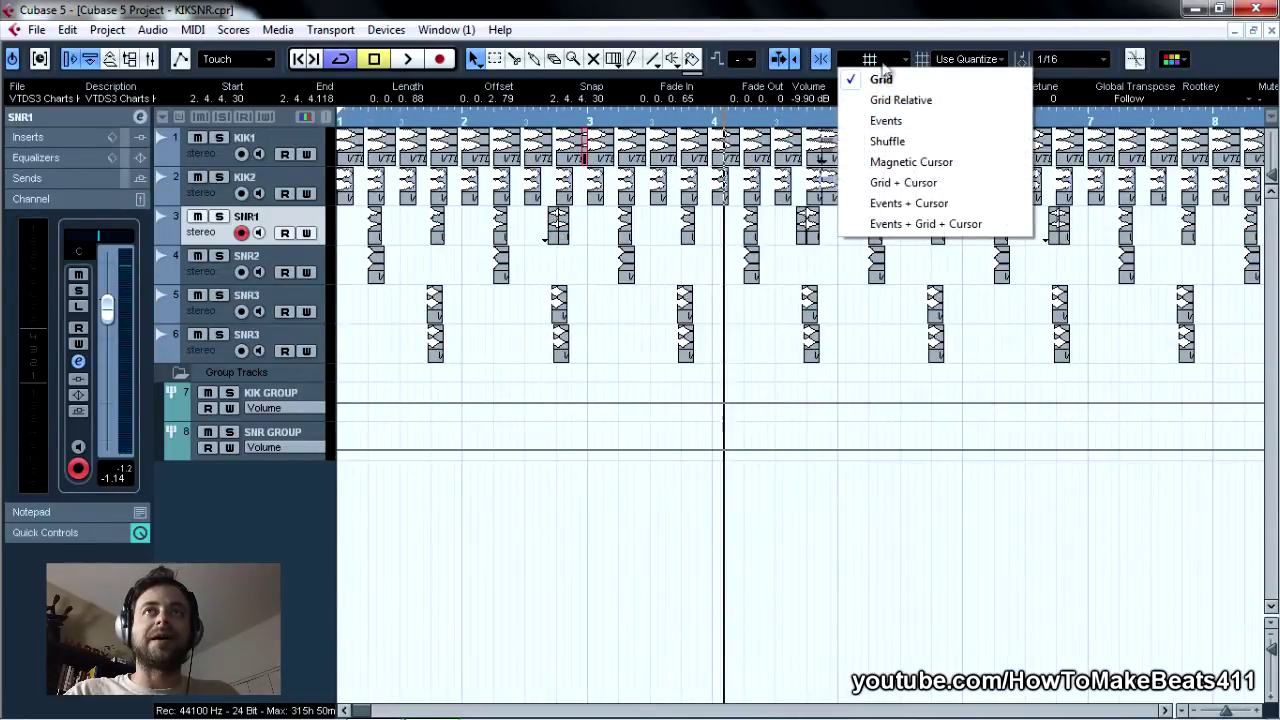
left_click(886, 117)
left_click(1053, 59)
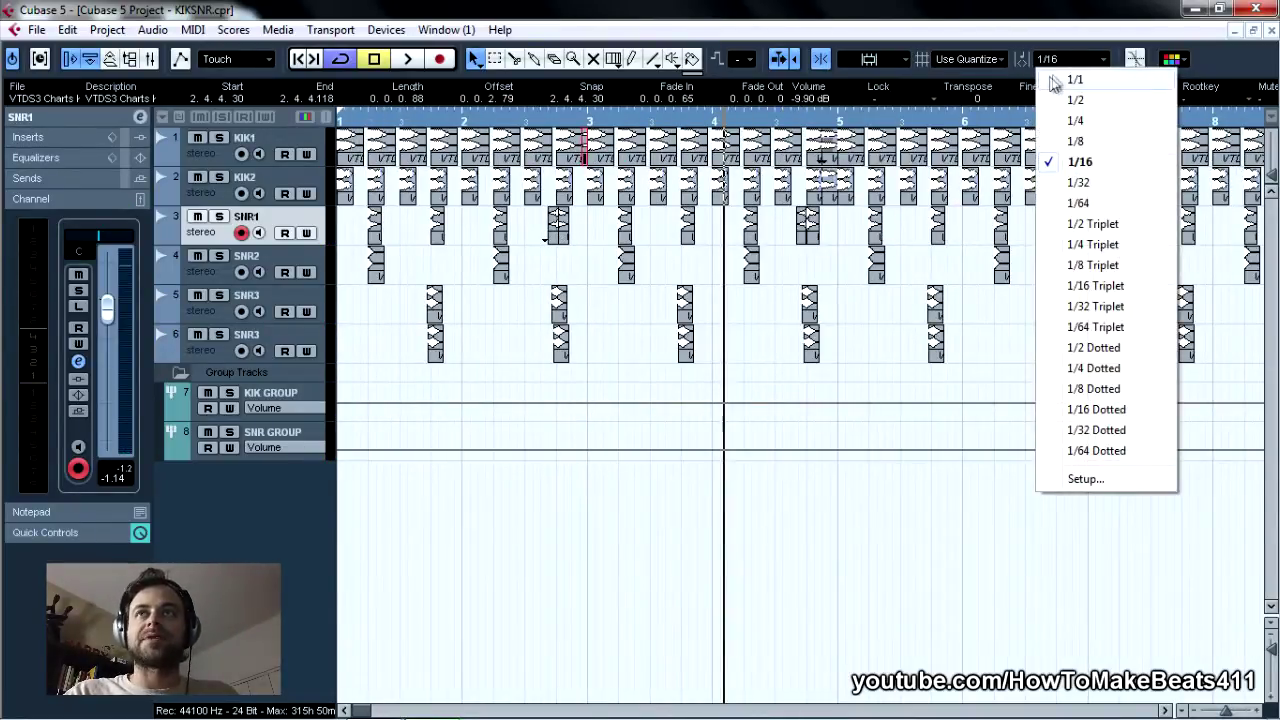
left_click(1058, 80)
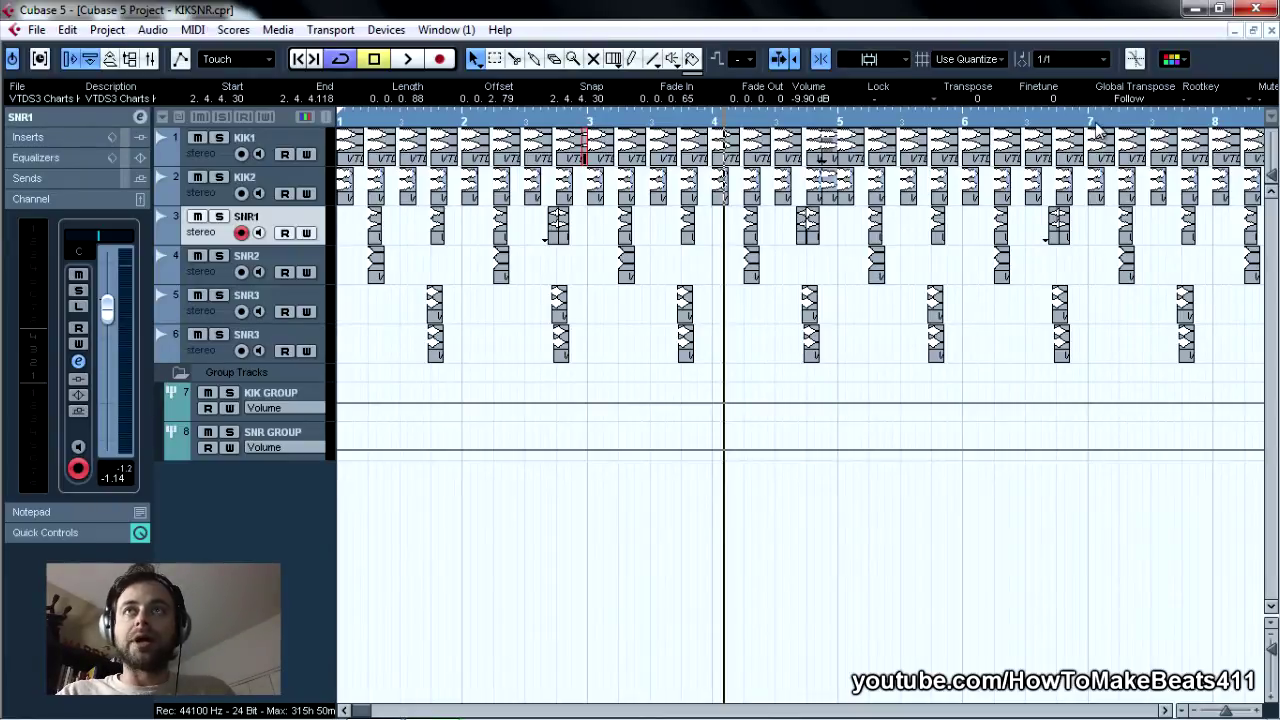
left_click_drag(588, 150, 1074, 153)
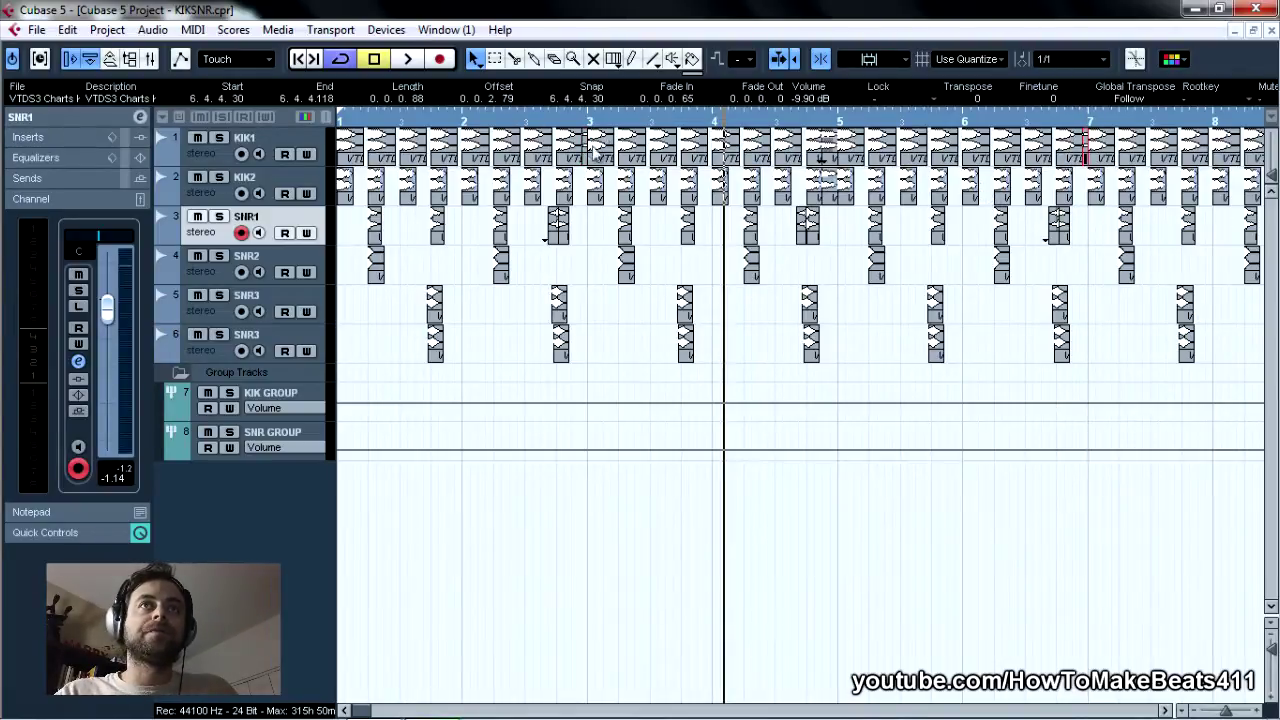
left_click(304, 60)
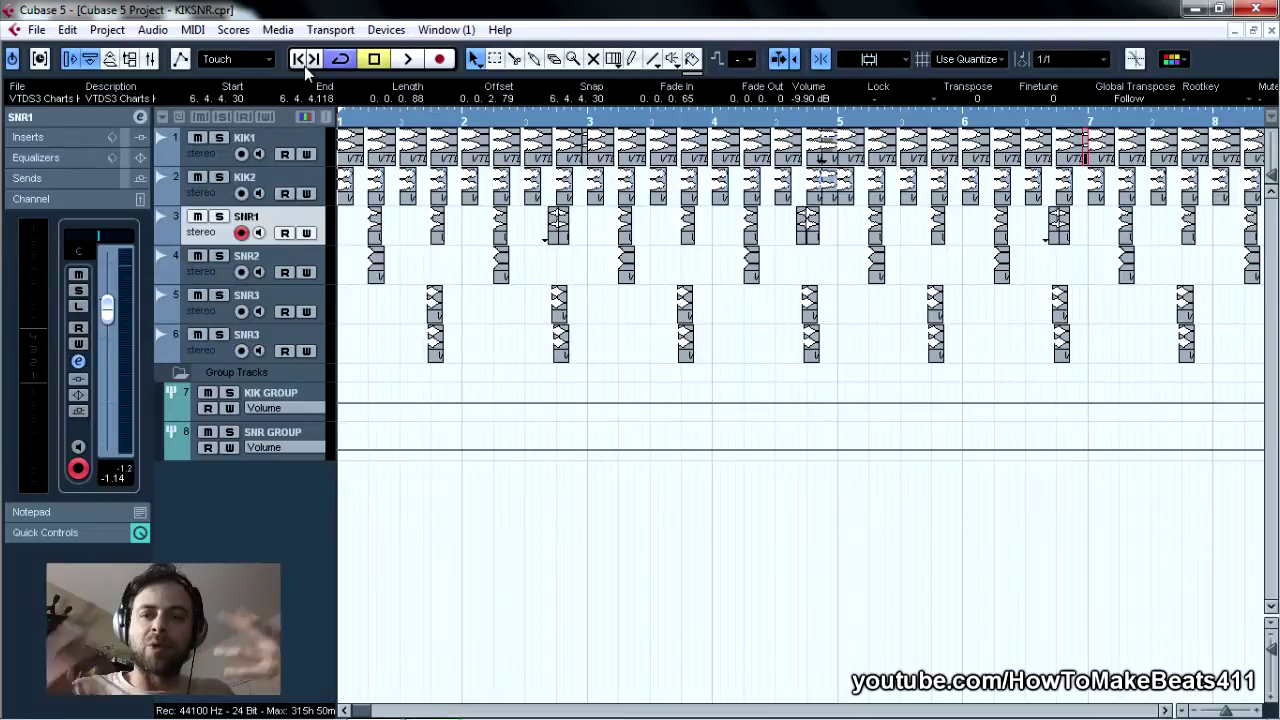
key("space")
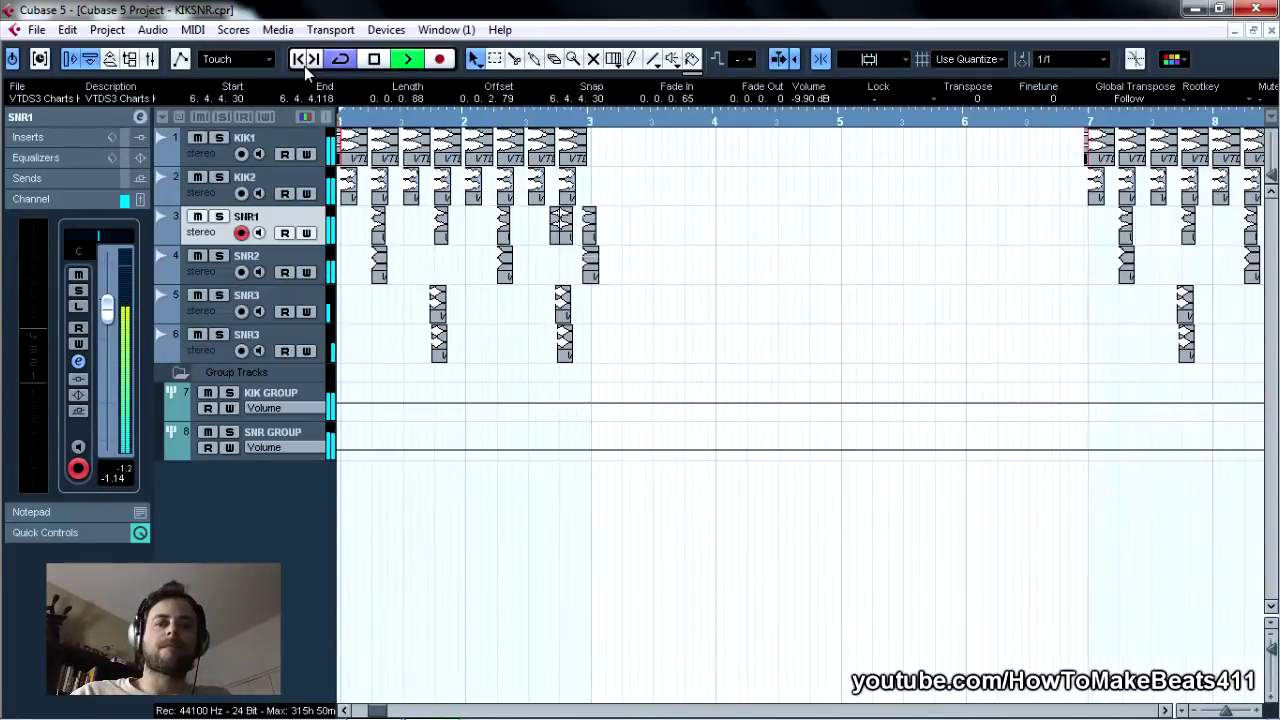
key("space")
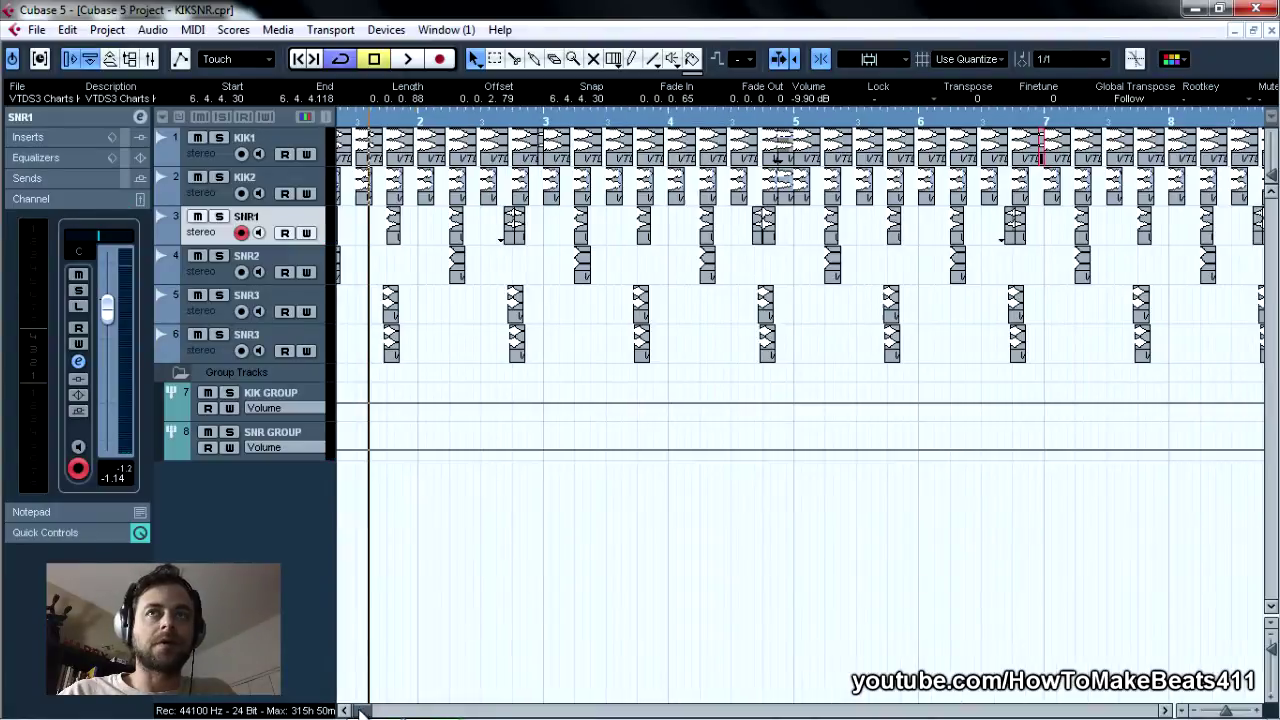
scroll(780, 333, "right", 6)
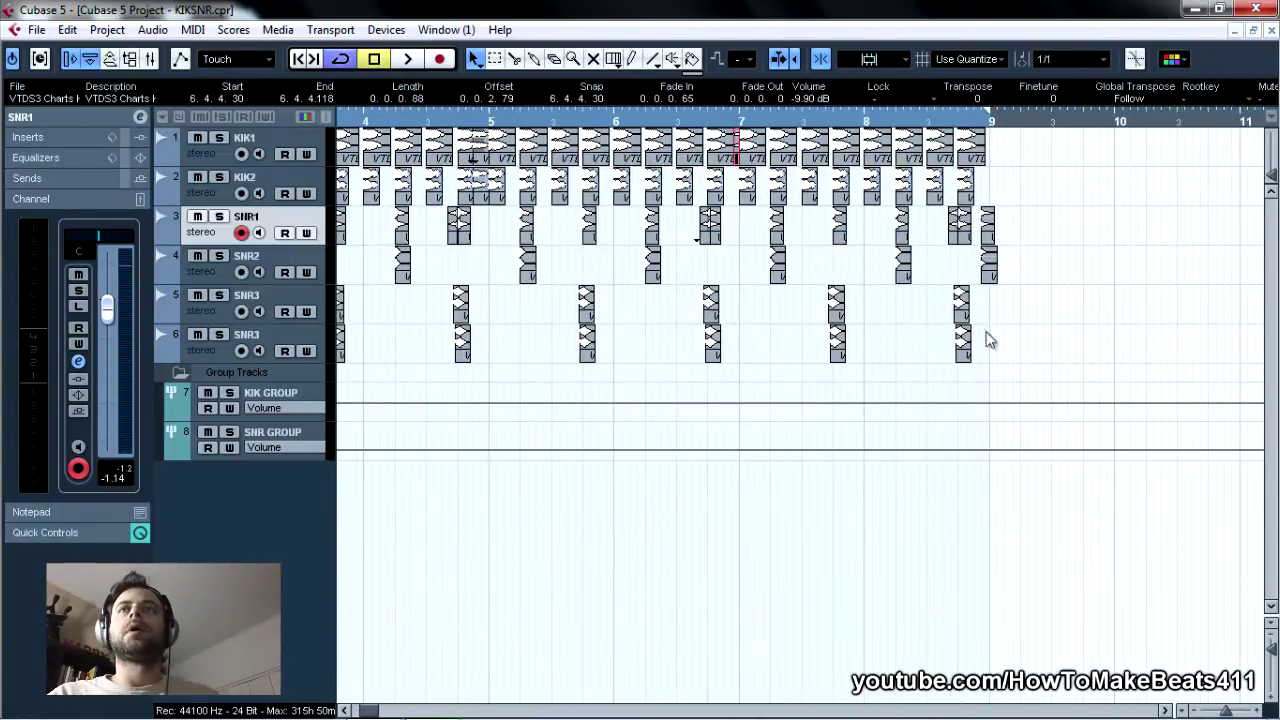
Select the final SNR2 clap at 8.4.4.0, then zoom in on bars 1–2.
left_click_drag(1020, 294, 998, 229)
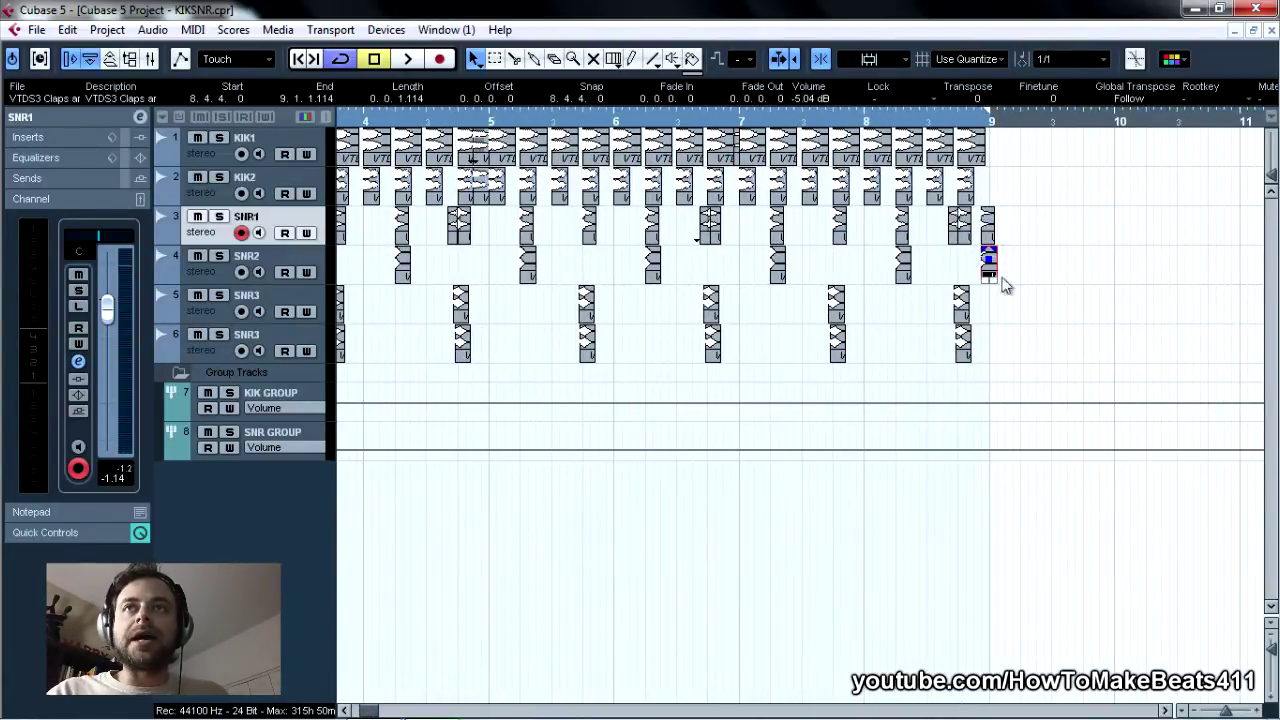
left_click_drag(988, 279, 989, 280)
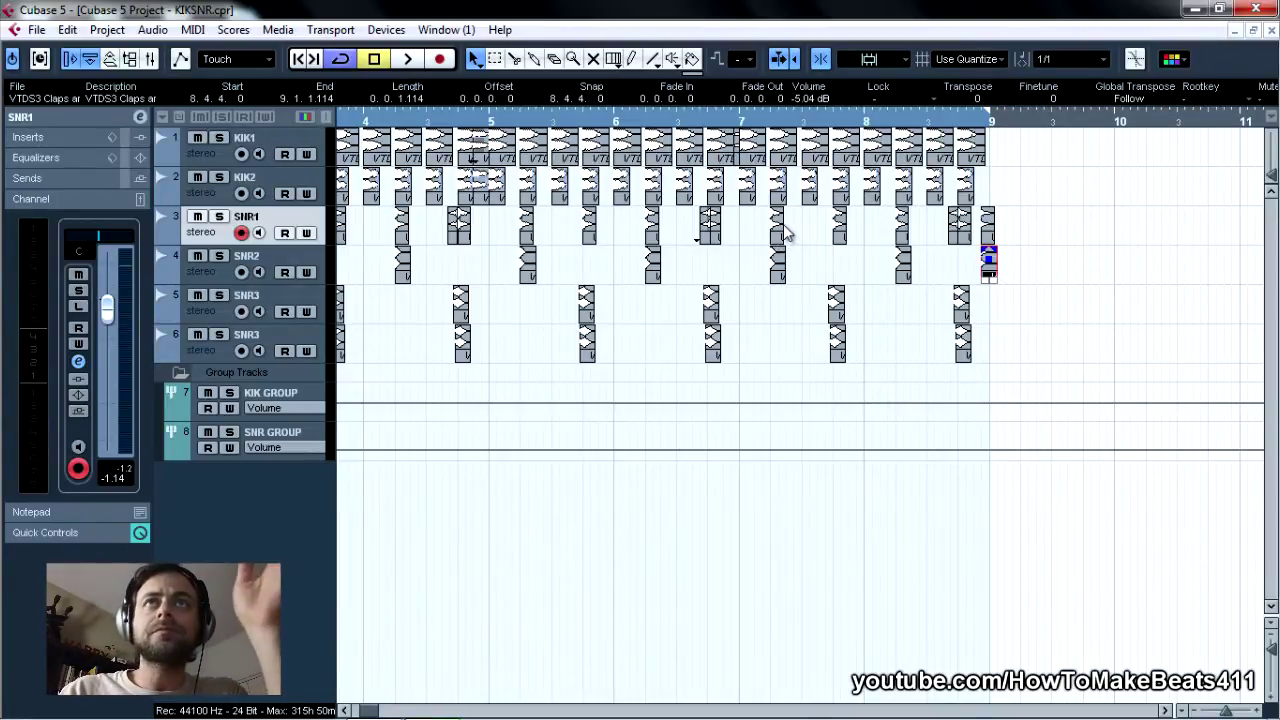
left_click(298, 59)
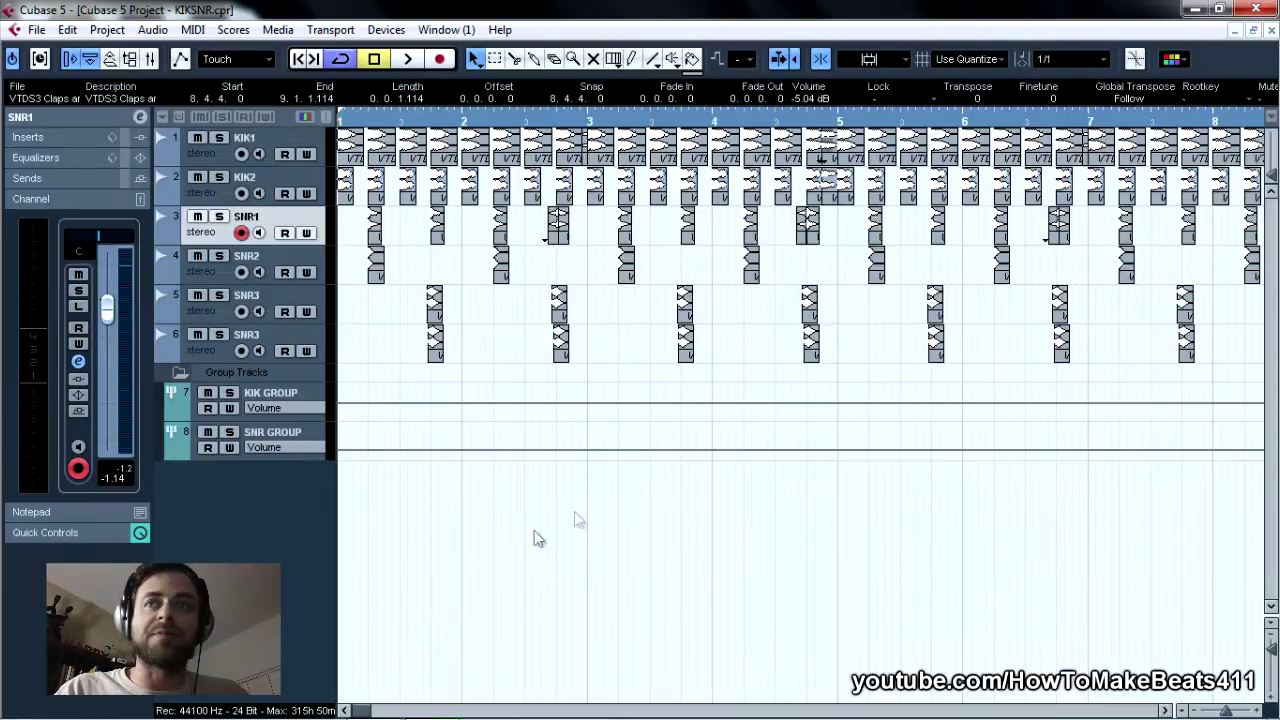
left_click_drag(1228, 712, 1228, 712)
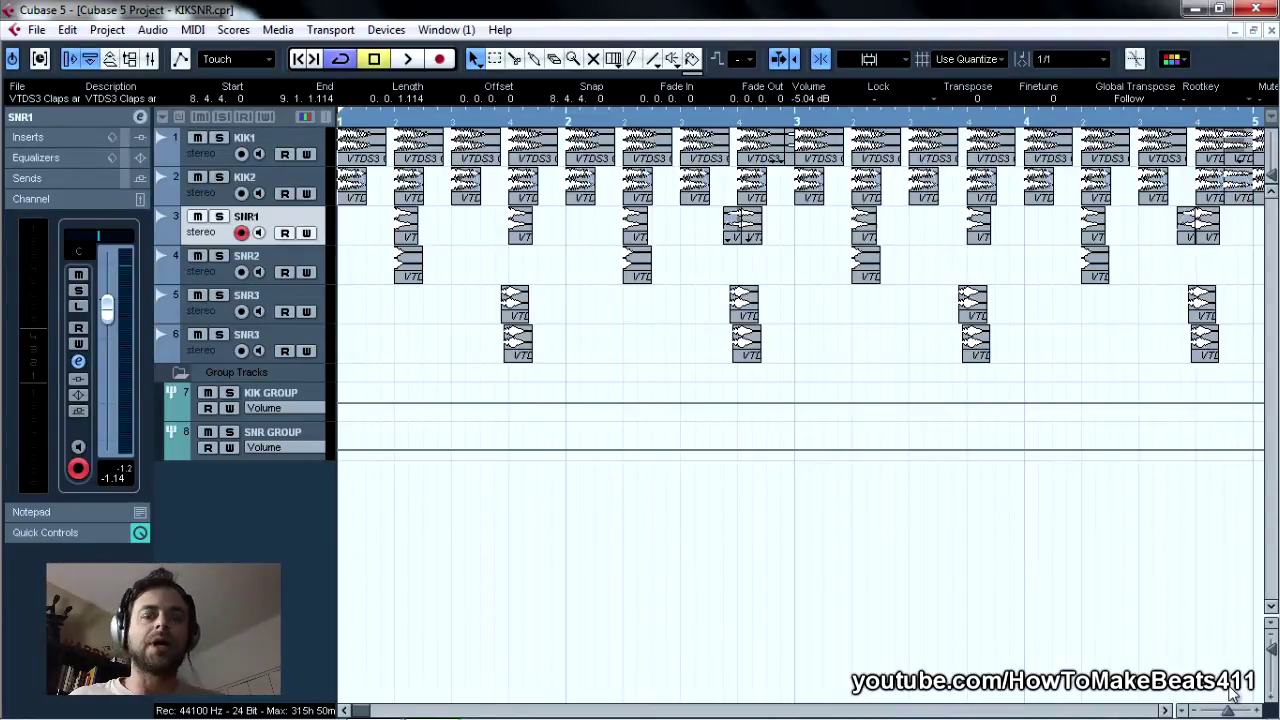
Solo the KIK1 and KIK2 tracks and audition the kicks.
left_click(349, 225)
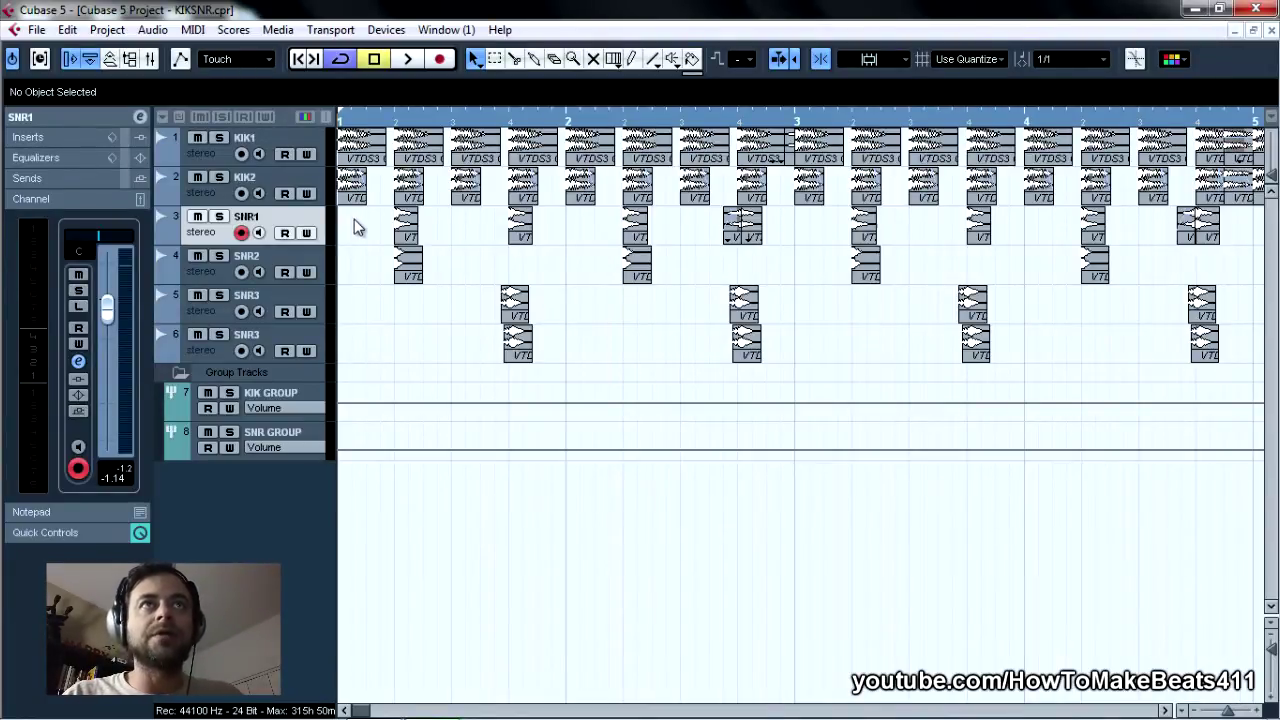
left_click(367, 158)
left_click_drag(384, 160, 386, 164)
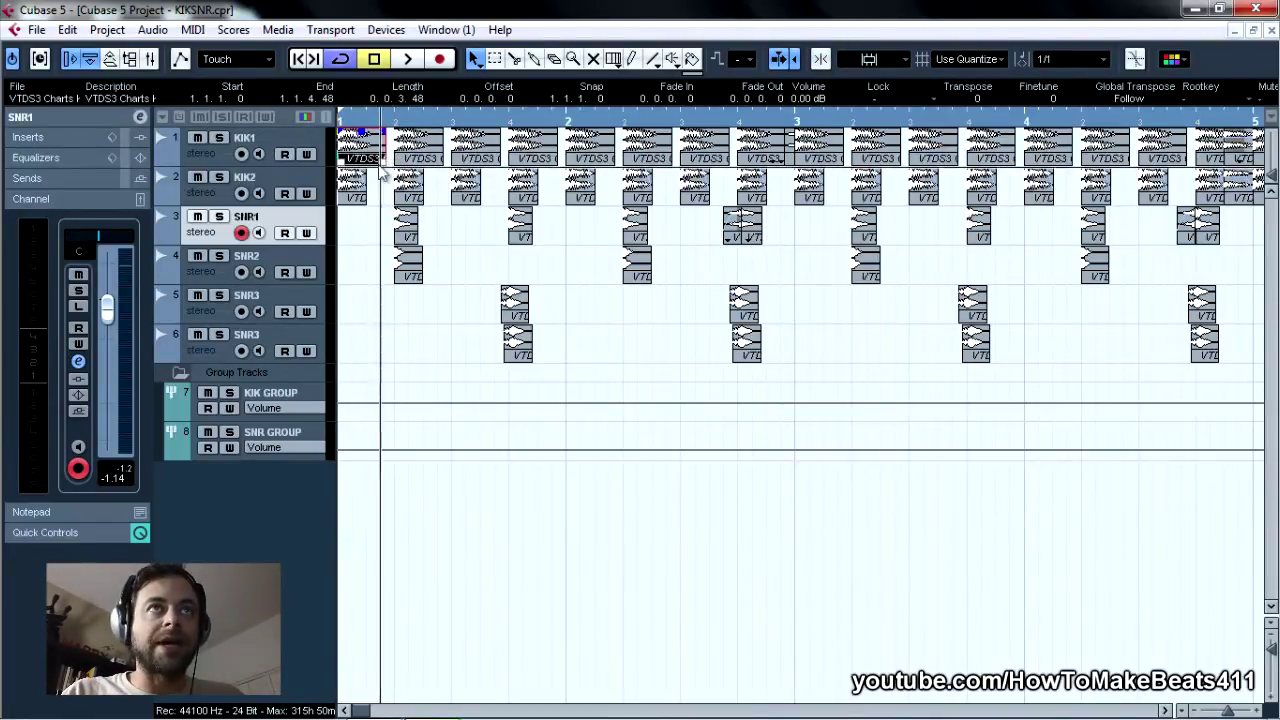
left_click(219, 140)
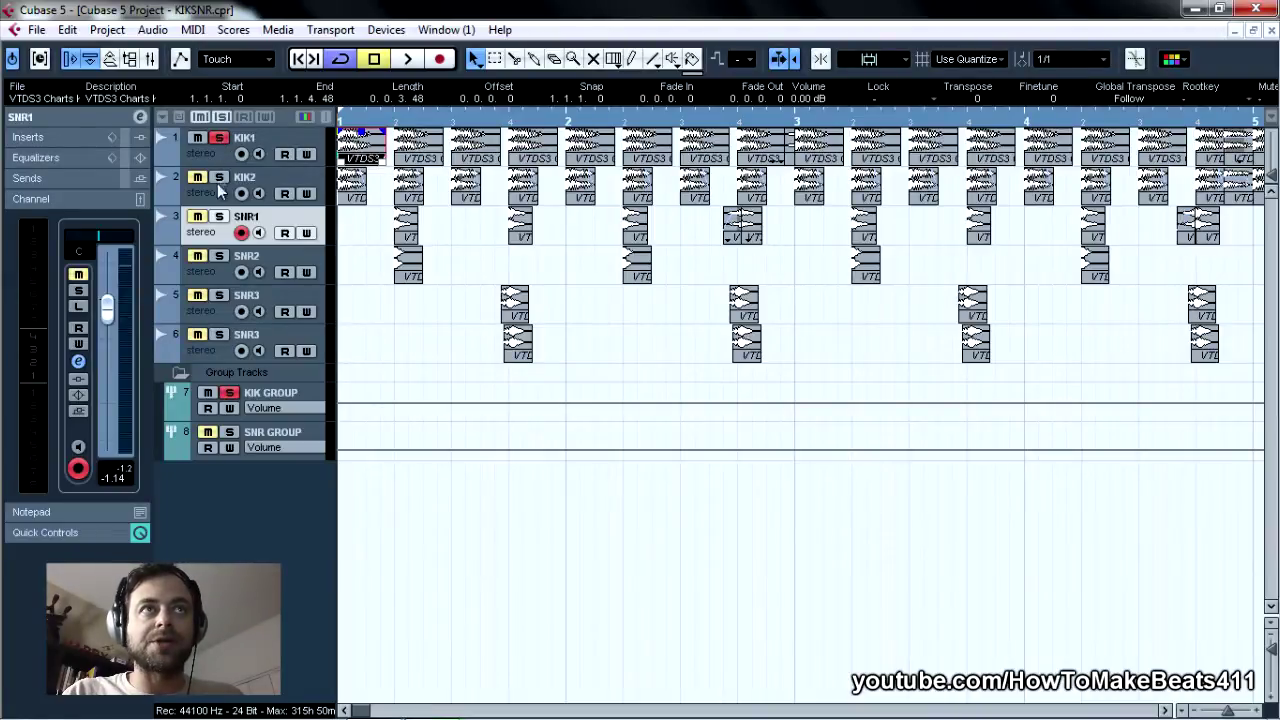
left_click(219, 178)
key("space")
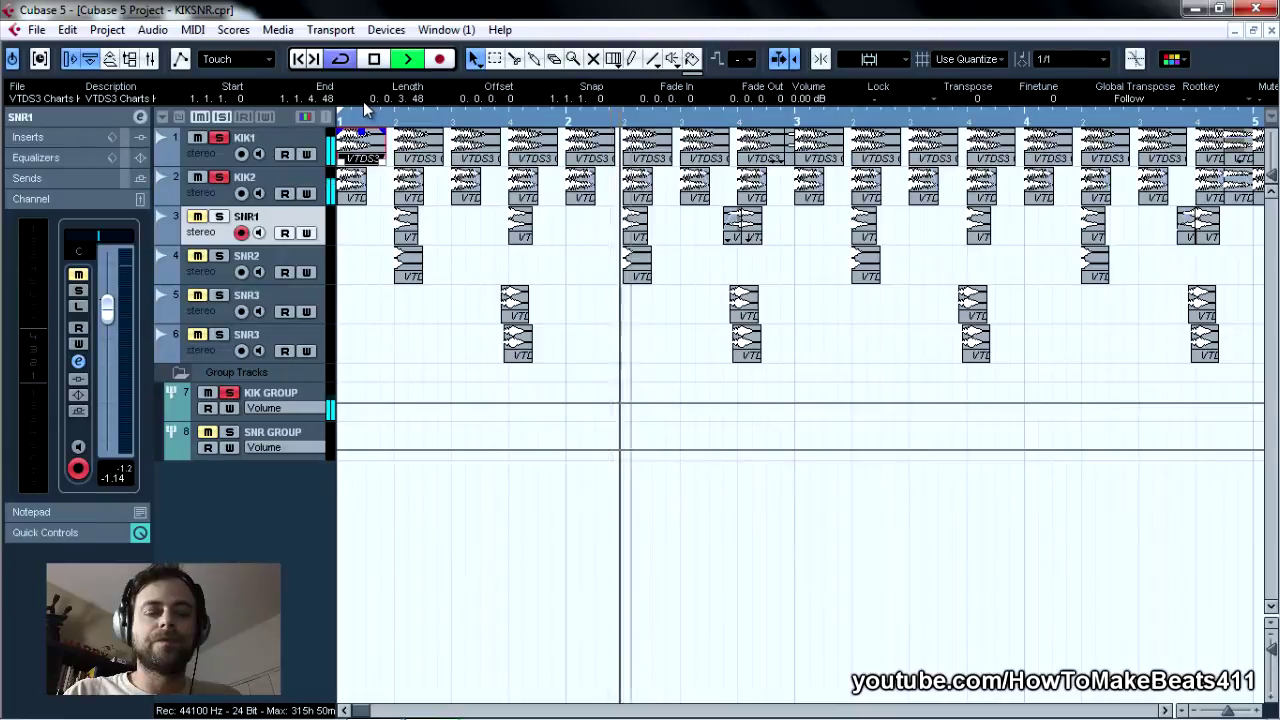
key("space")
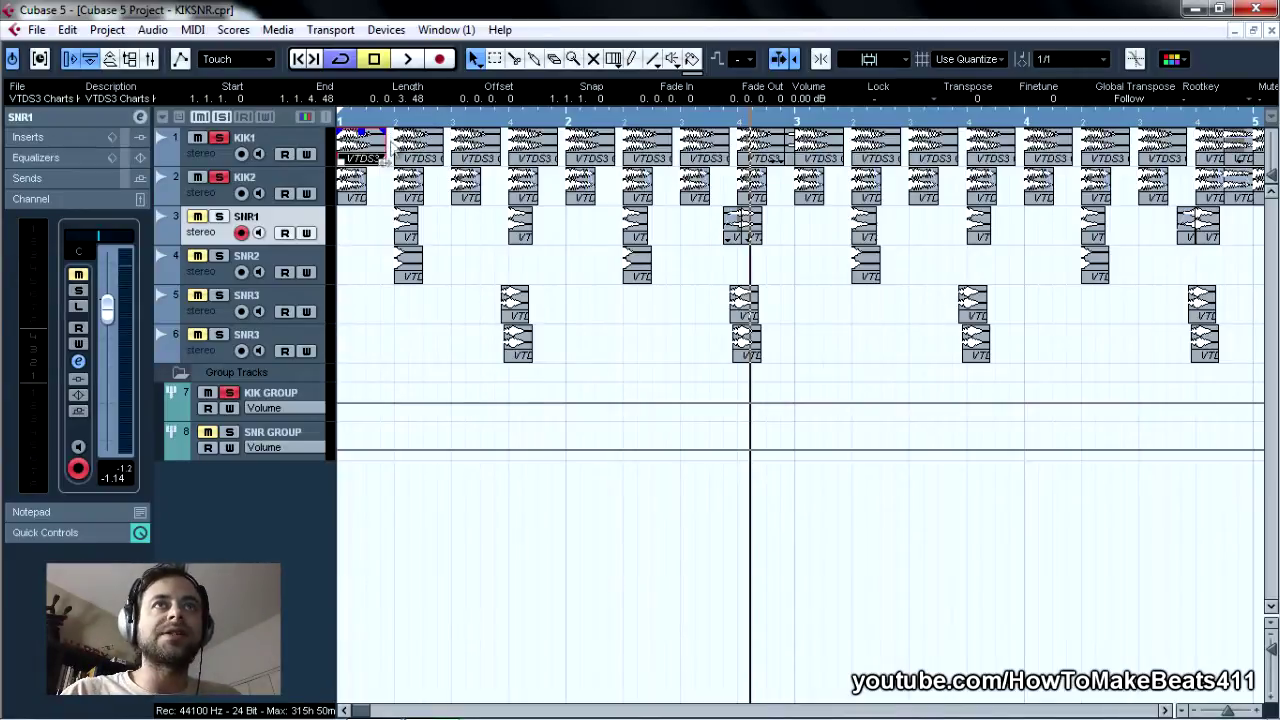
Shorten the opening KIK1 and KIK2 hits to end at 1.1.2.108.
left_click_drag(395, 140, 352, 131)
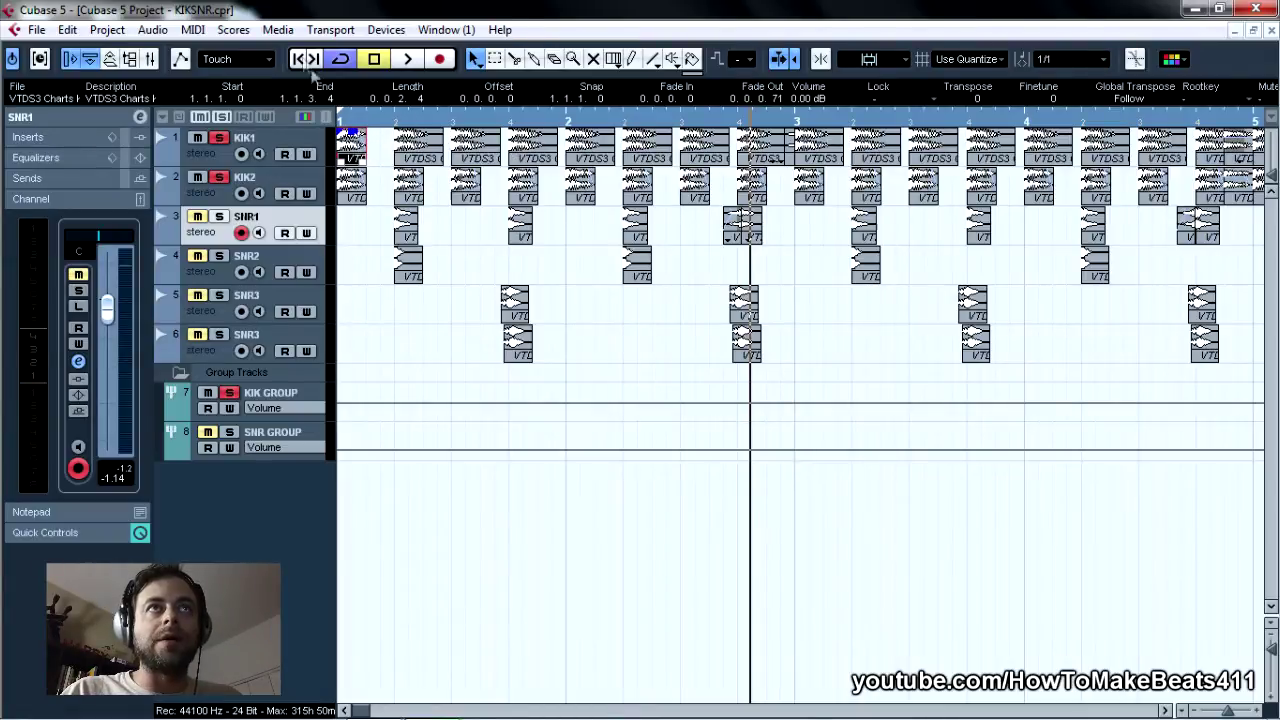
left_click(303, 60)
key("space")
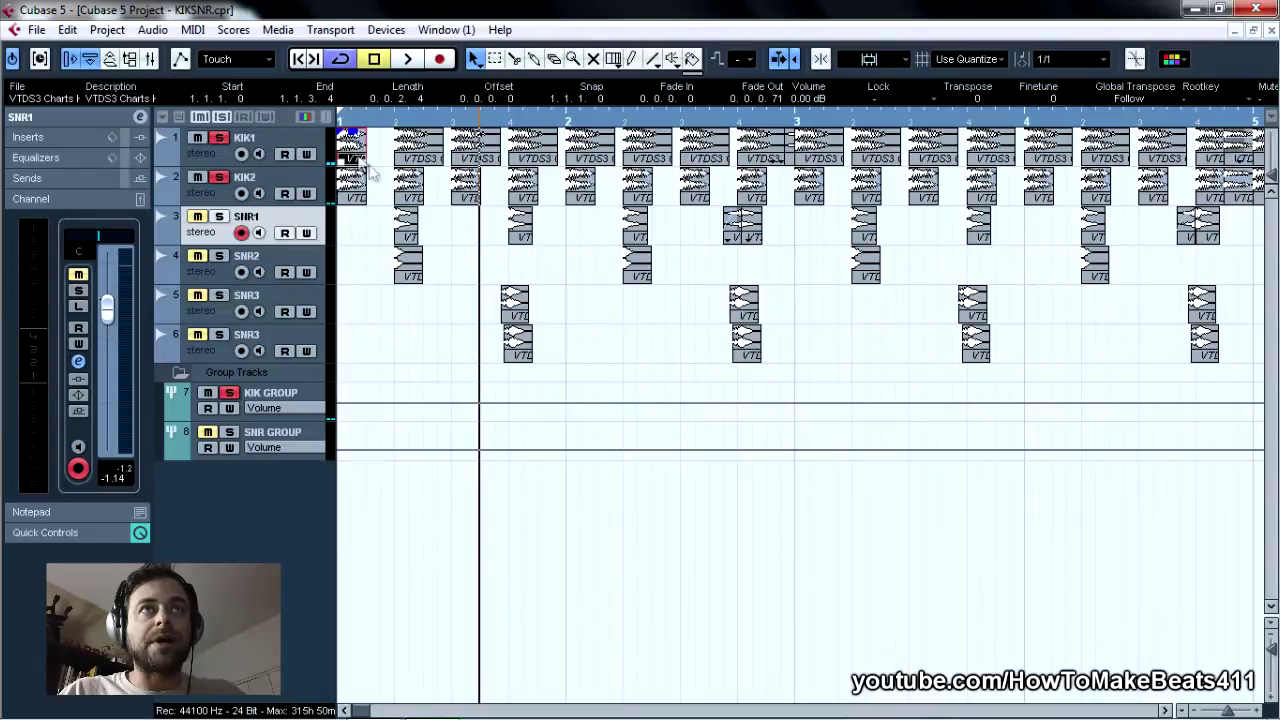
left_click(374, 194)
left_click_drag(388, 206, 360, 150)
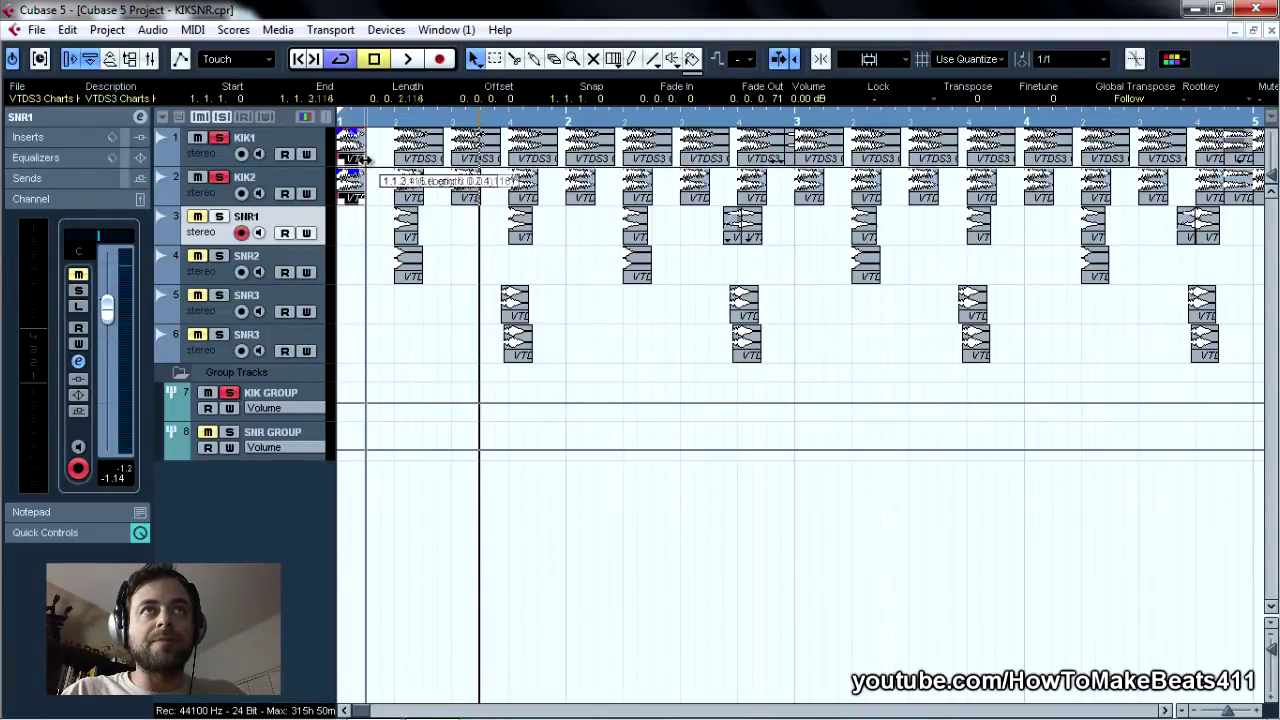
left_click_drag(365, 160, 363, 160)
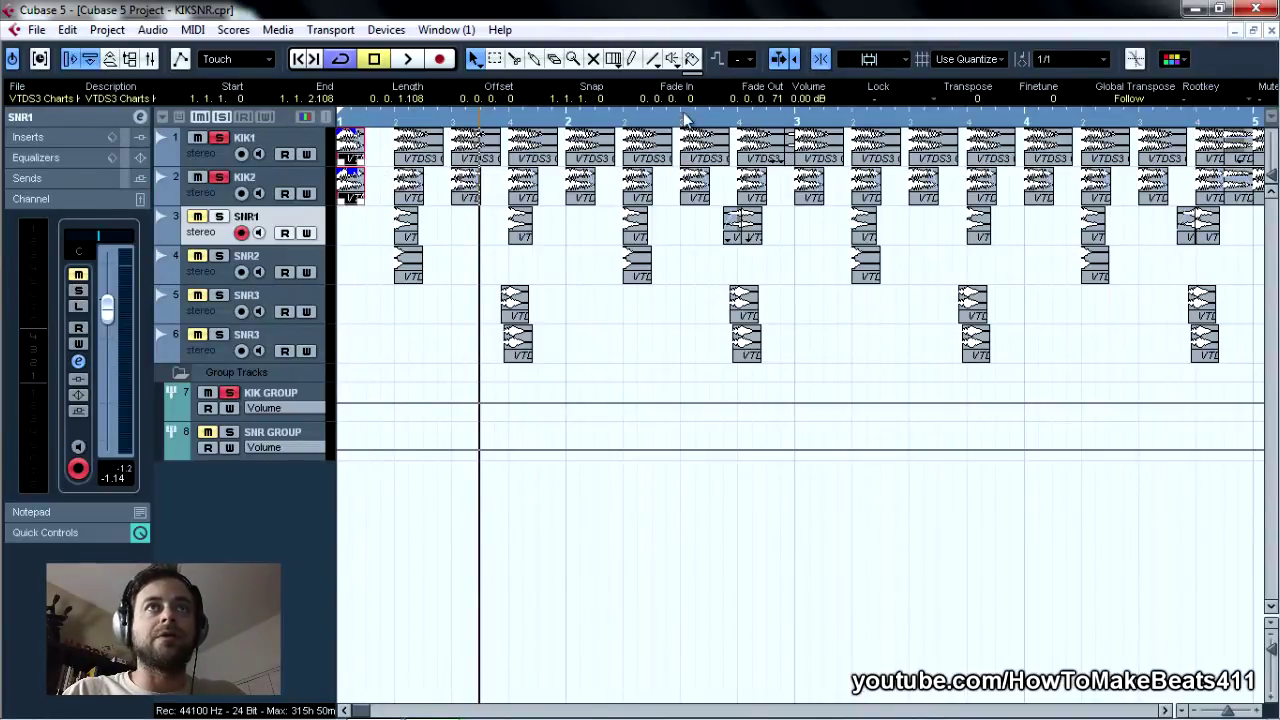
Delete the kick hits around beat 3 of bar 1 and drag the short kick pair toward bar 2.
mouse_move(495, 235)
left_mouse_down()
mouse_move(477, 229)
mouse_move(458, 128)
left_mouse_up()
key("Delete")
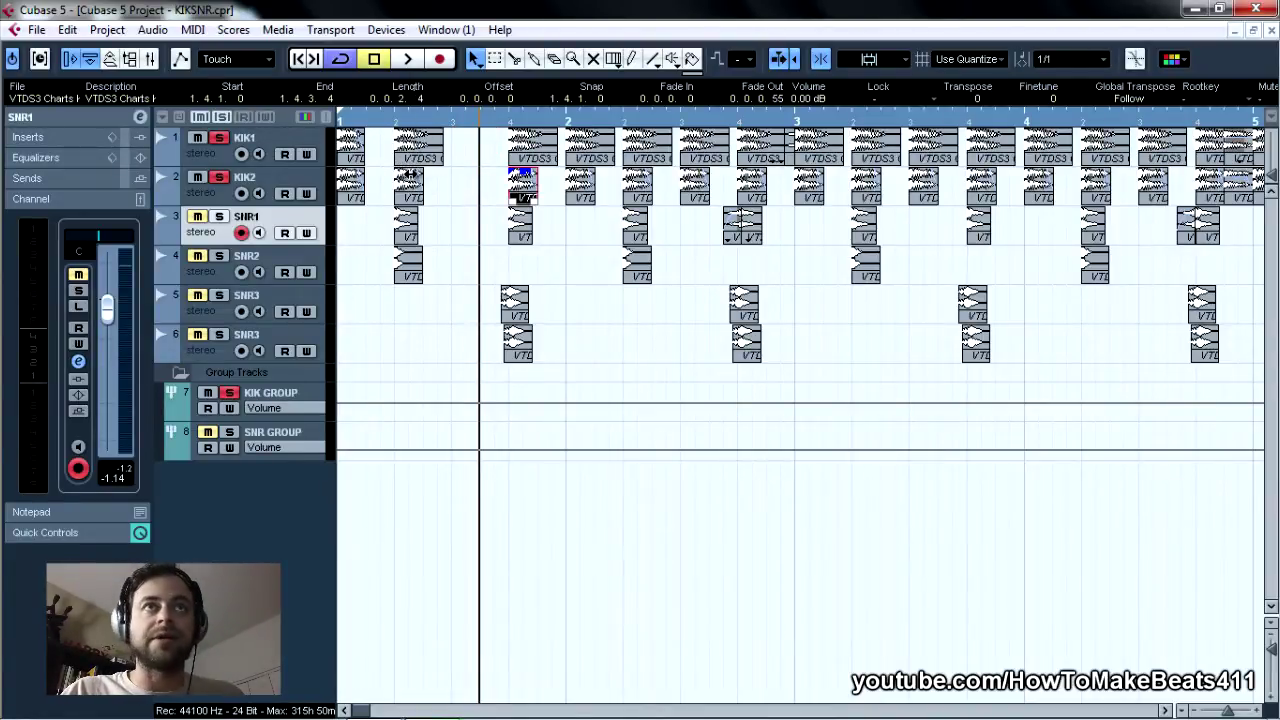
left_click_drag(383, 212, 338, 138)
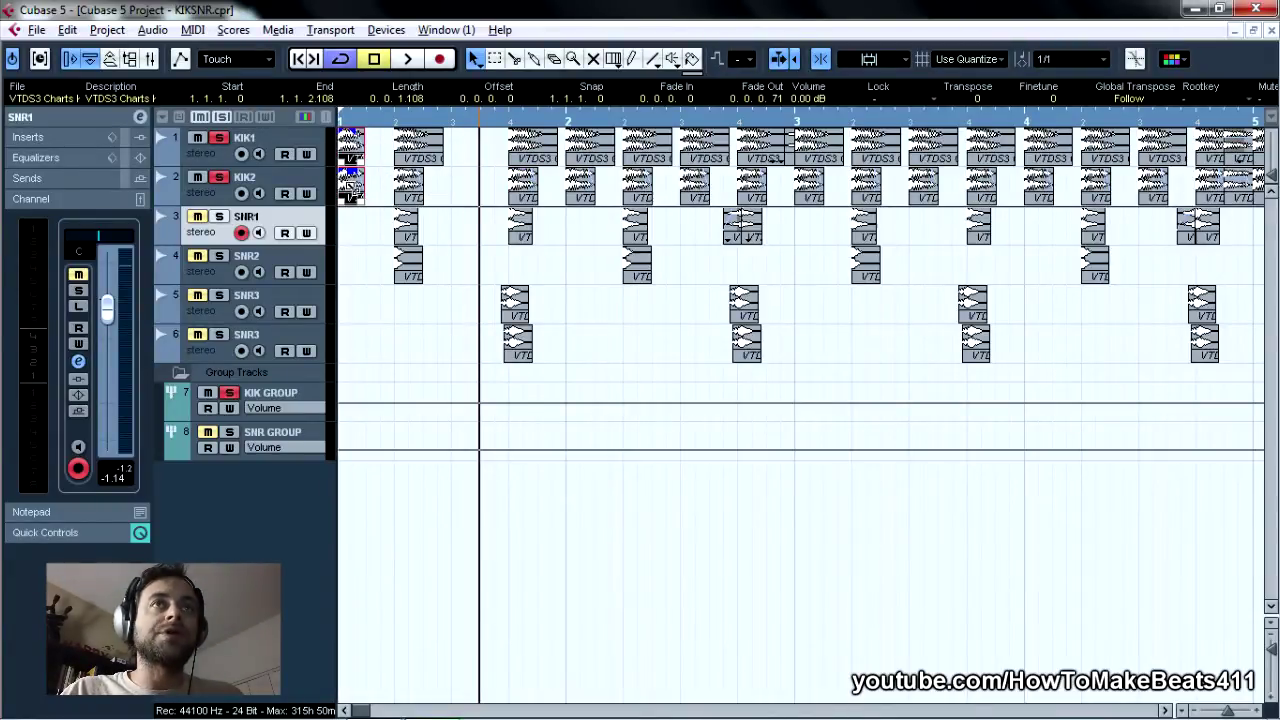
left_click_drag(350, 188, 390, 172)
Set the grid to 1/16 and copy the short kick pair to beat 3 of bar 1.
left_click(1035, 59)
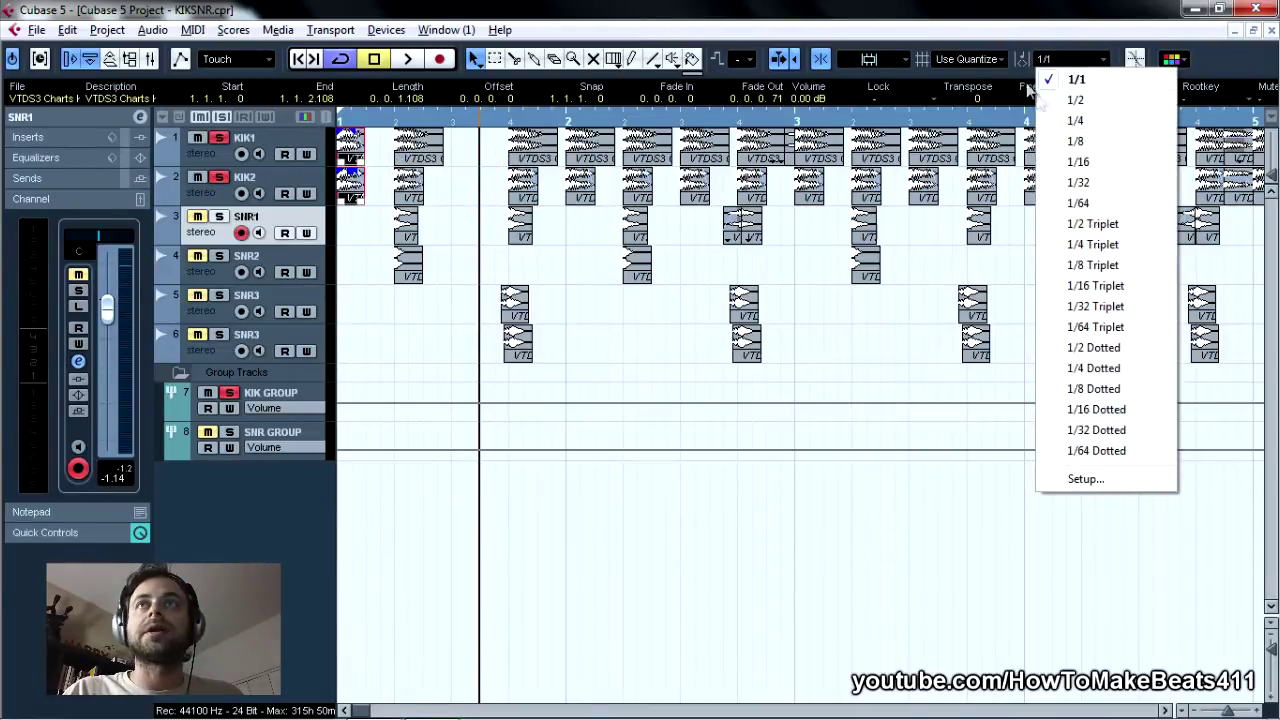
left_click(1078, 163)
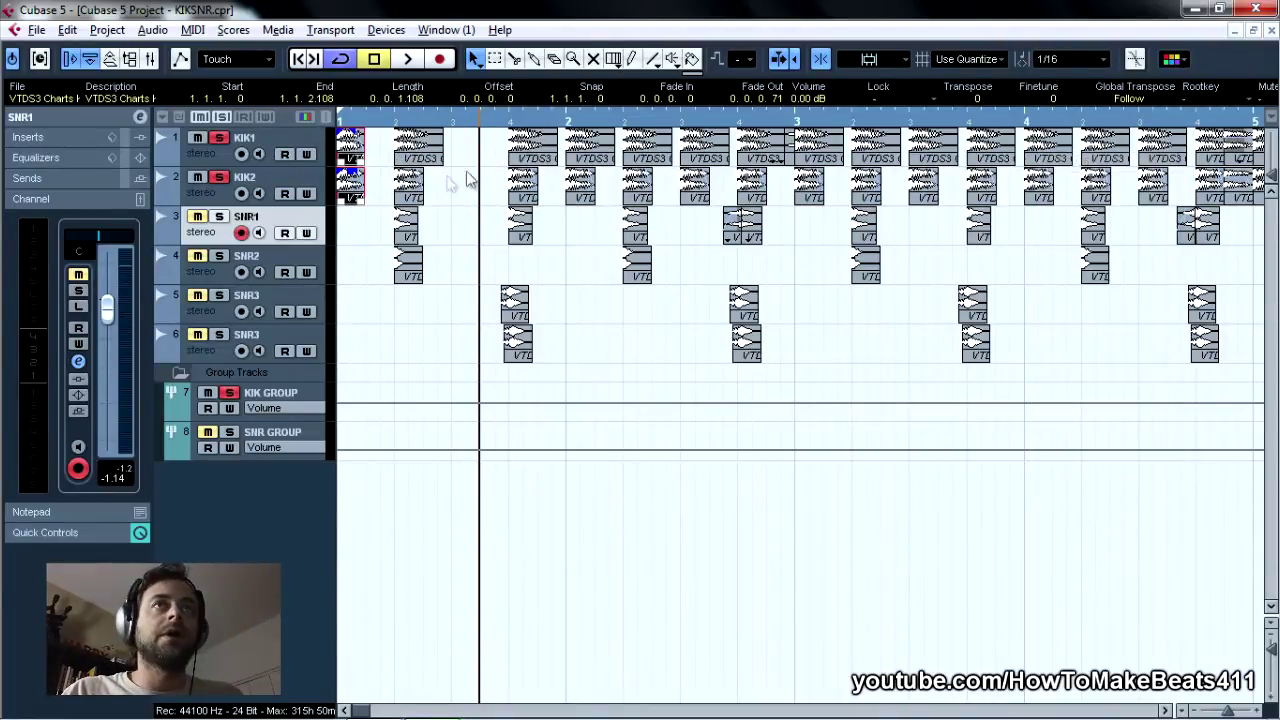
left_click_drag(362, 192, 466, 194)
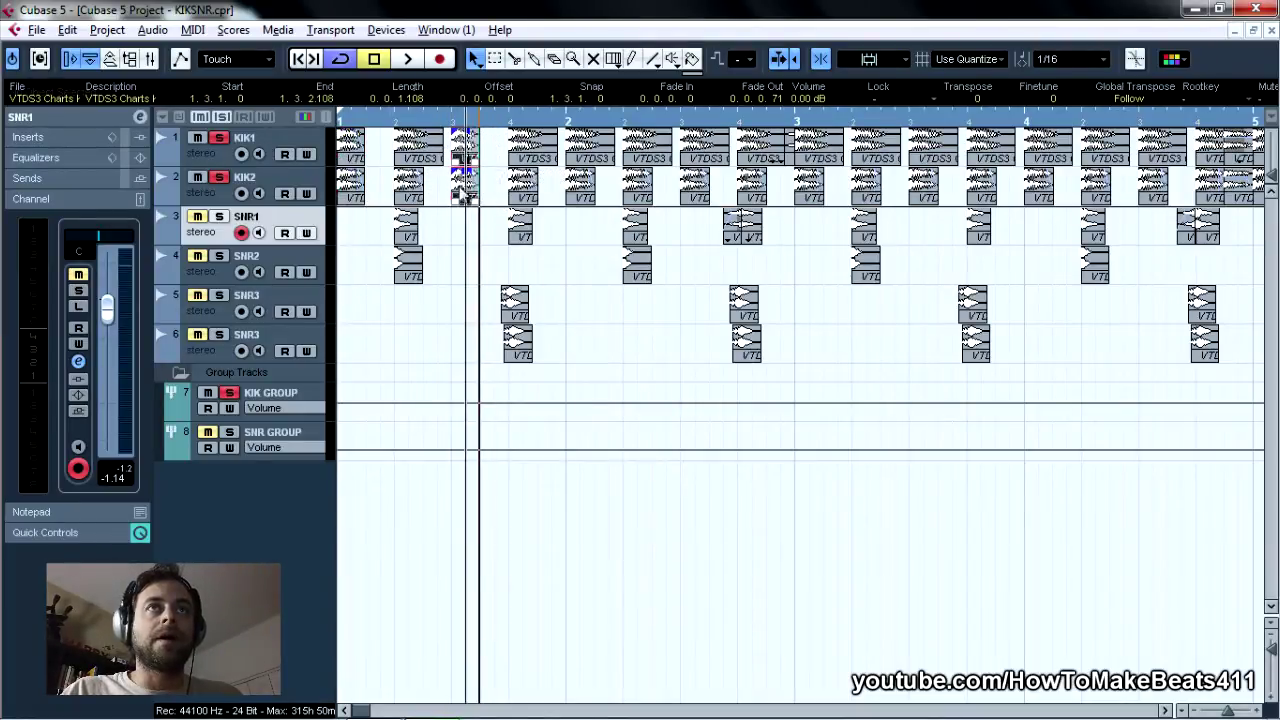
left_click(297, 60)
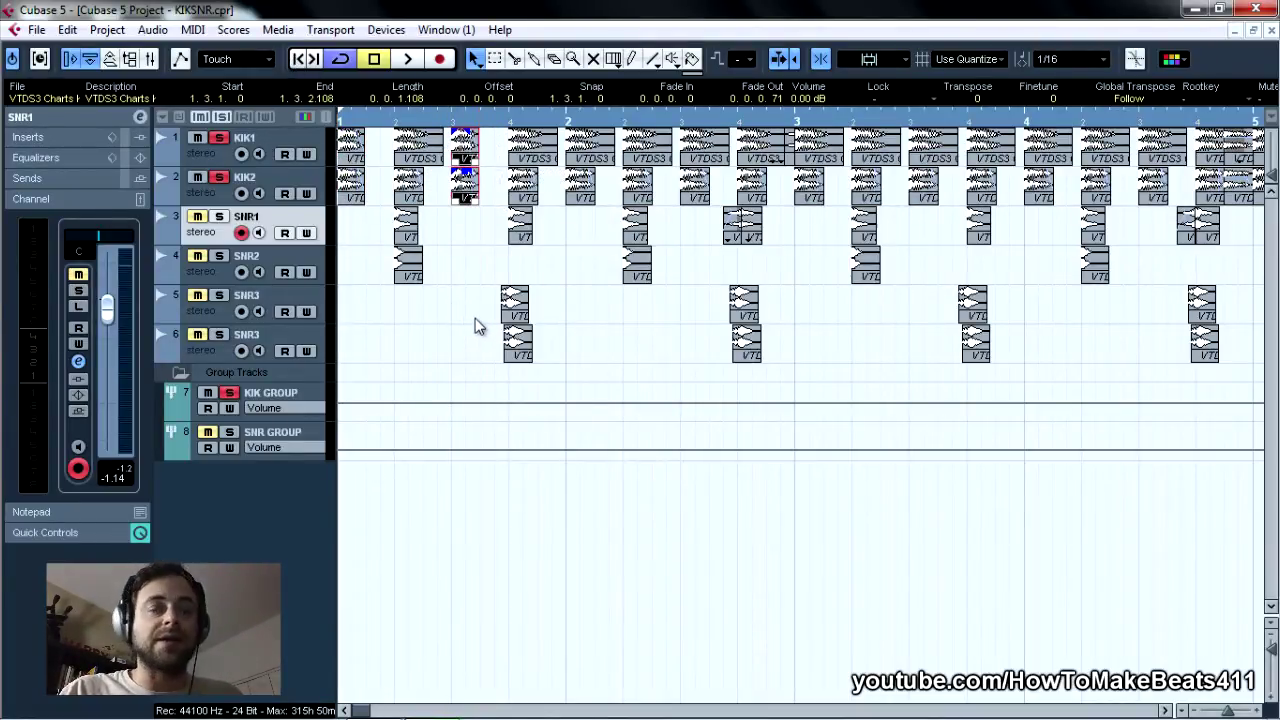
key("space")
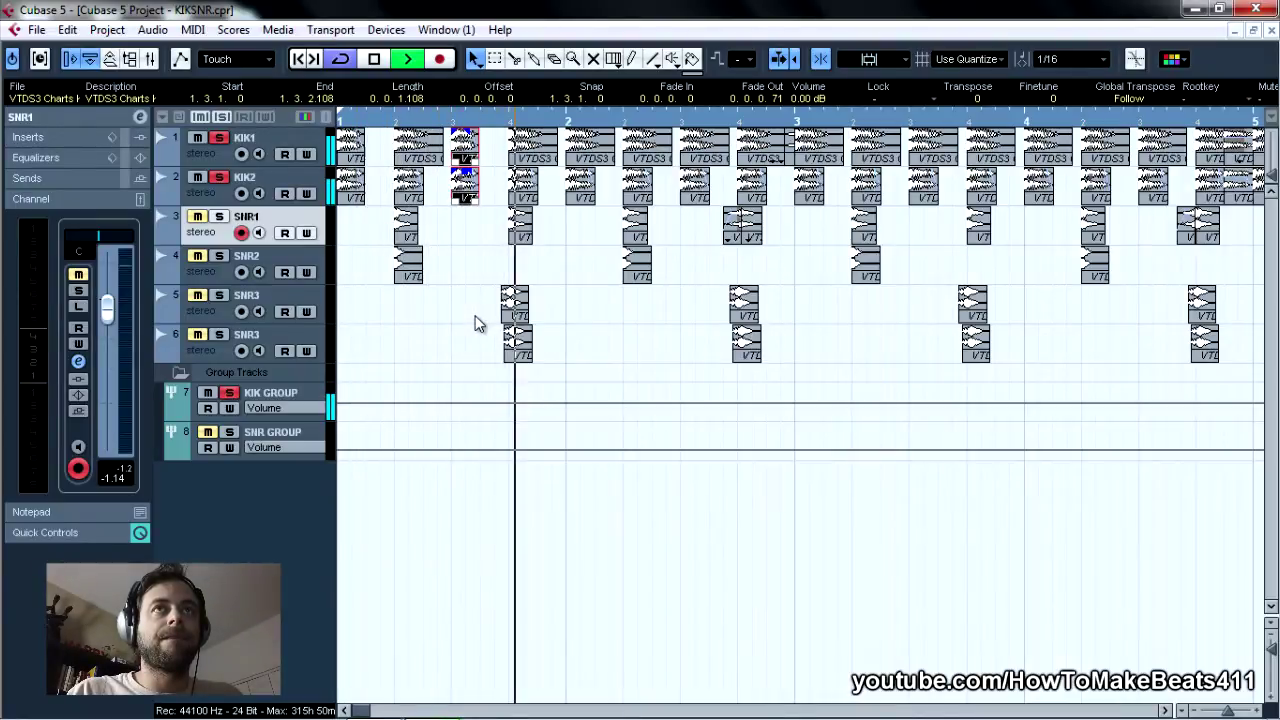
key("space")
Place a copy of the short kick pair at 2.1.1.0 and play the loop from the start.
left_click(574, 240)
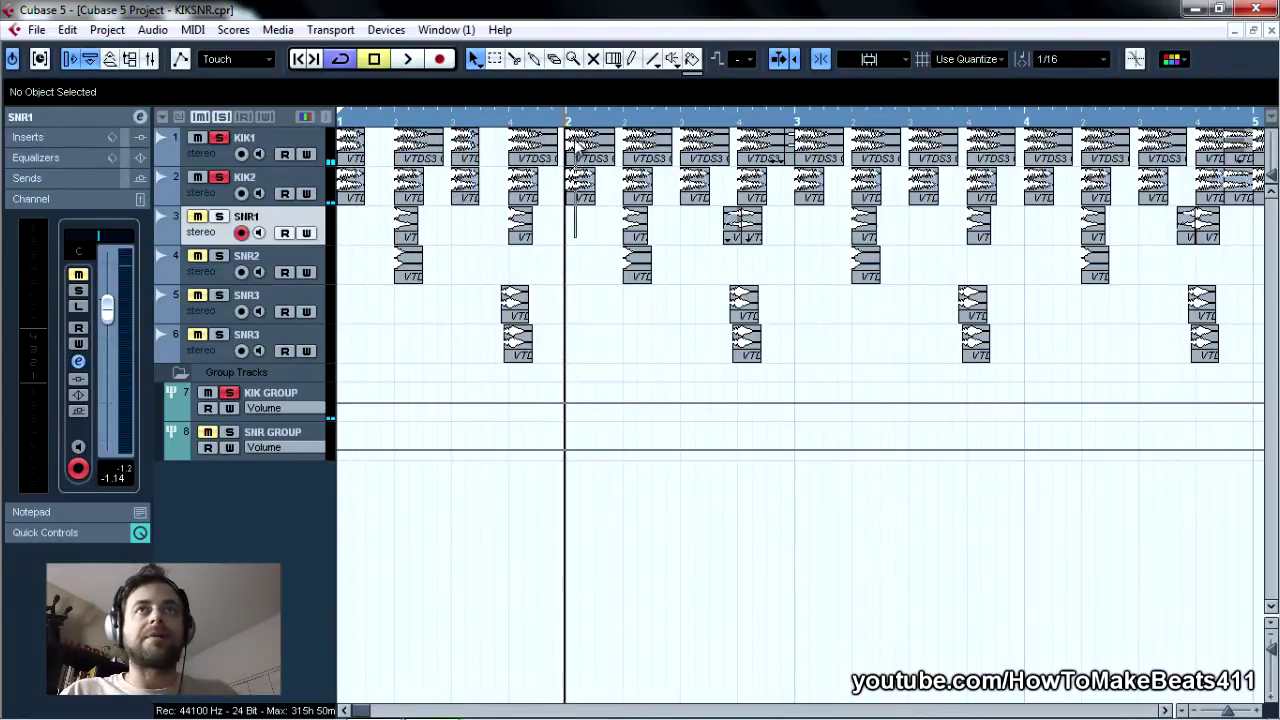
left_click_drag(577, 148, 465, 212)
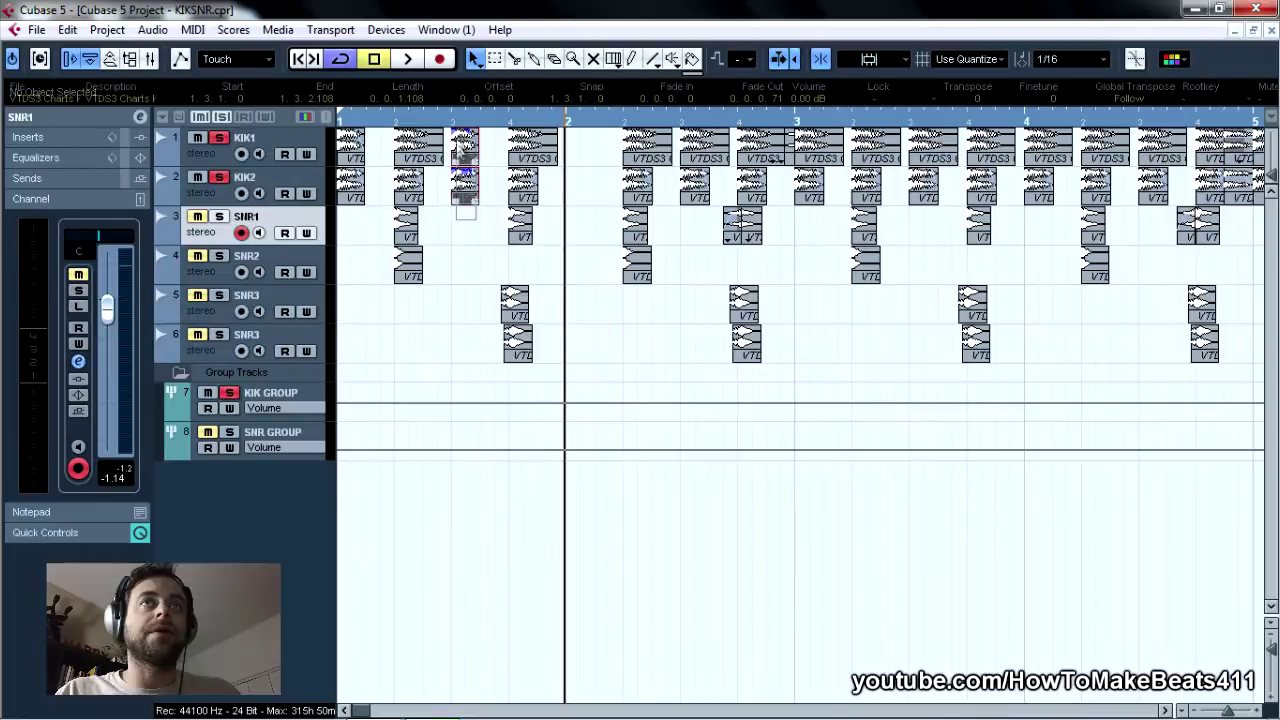
left_click_drag(465, 150, 573, 151)
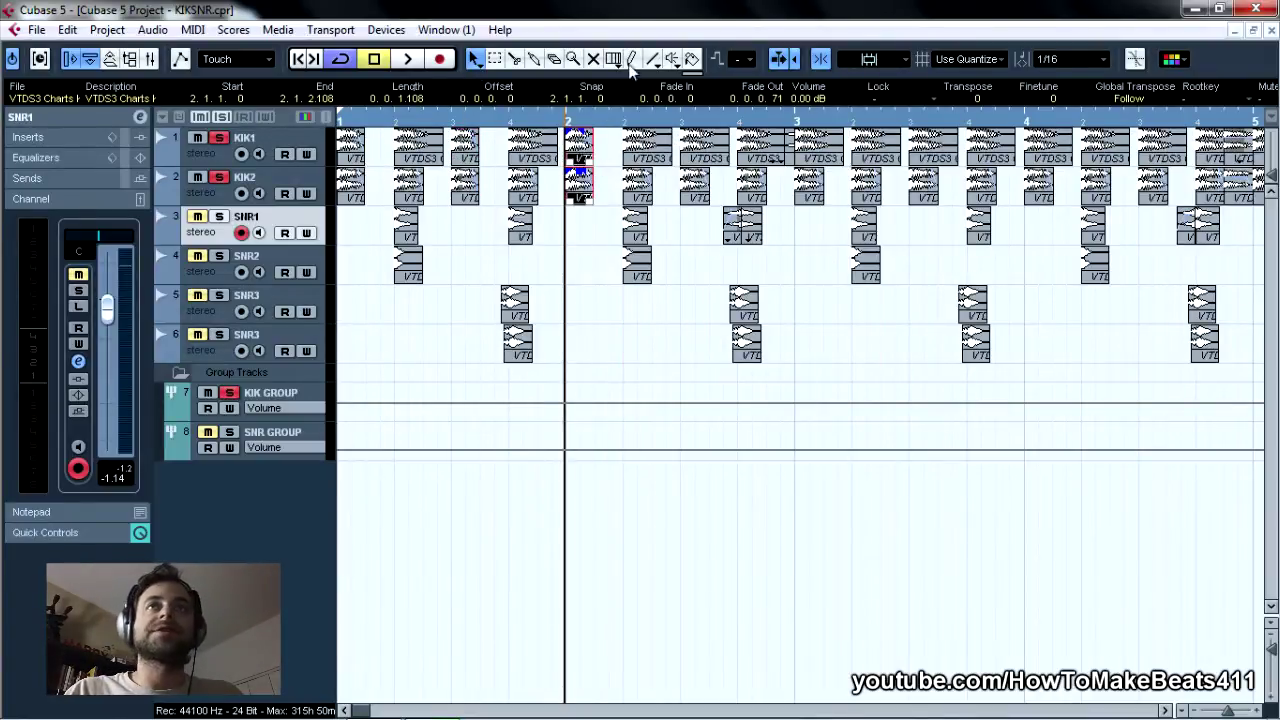
left_click(305, 59)
key("space")
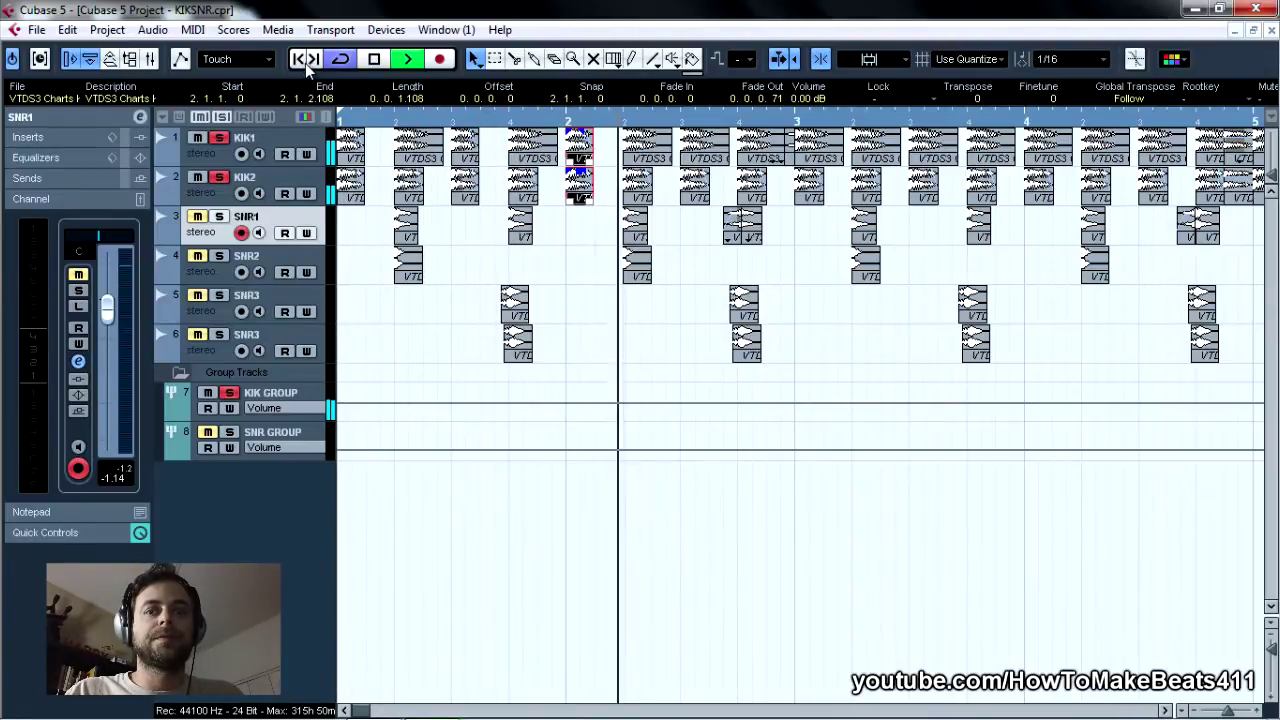
key("space")
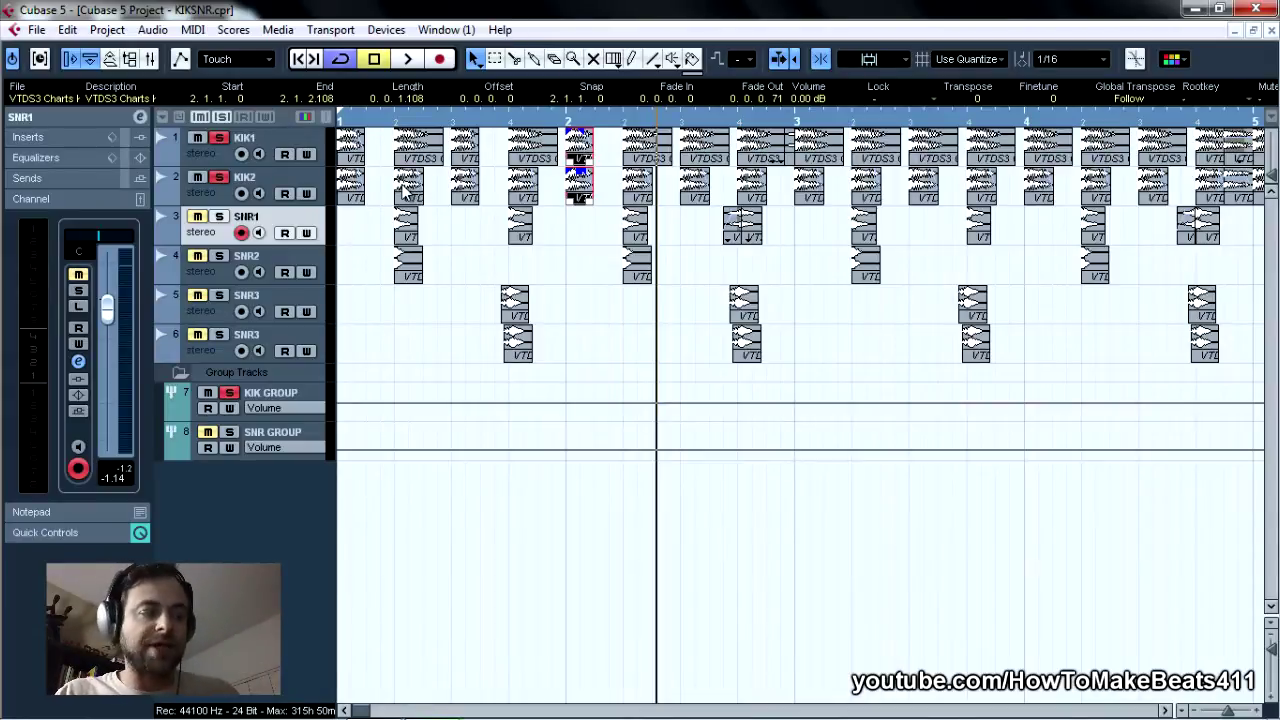
Move the KIK1/KIK2 kick pair to beat 2 of bar 1 (1.2.1.0).
left_click(406, 186)
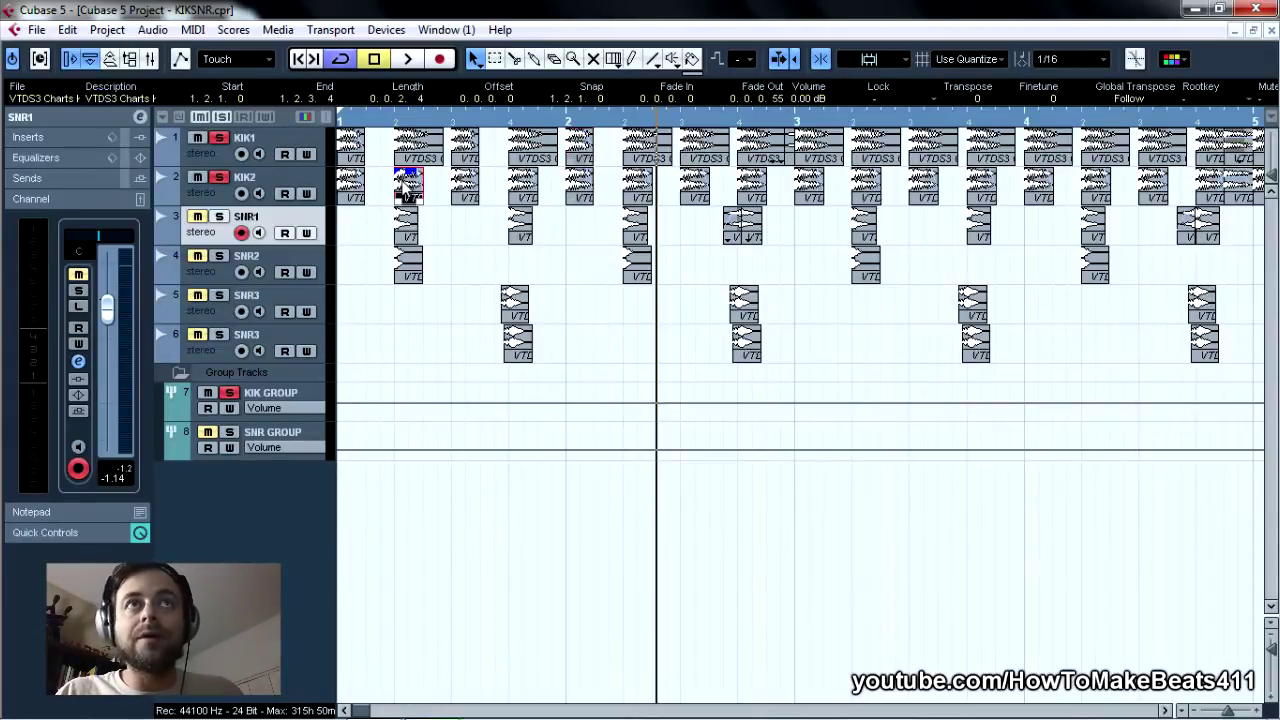
left_click(408, 150, "shift")
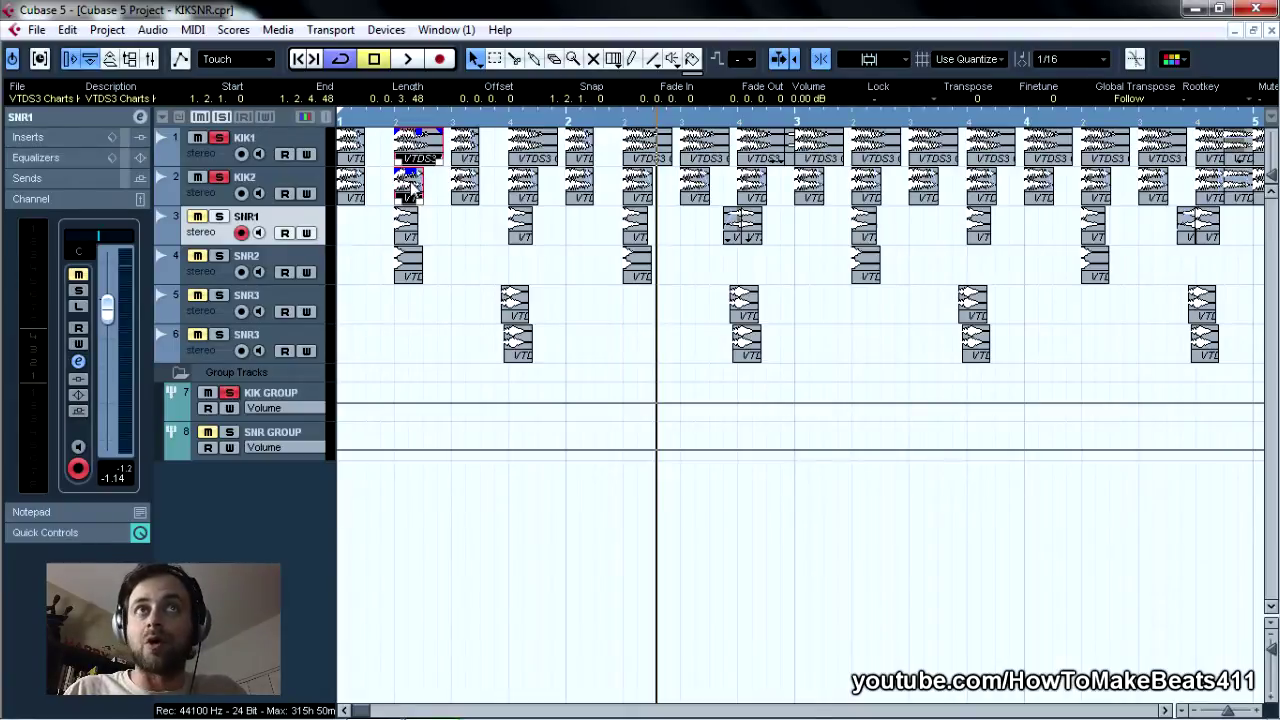
mouse_move(410, 185)
left_mouse_down()
mouse_move(466, 185)
mouse_move(321, 141)
mouse_move(352, 160)
mouse_move(409, 162)
left_mouse_up()
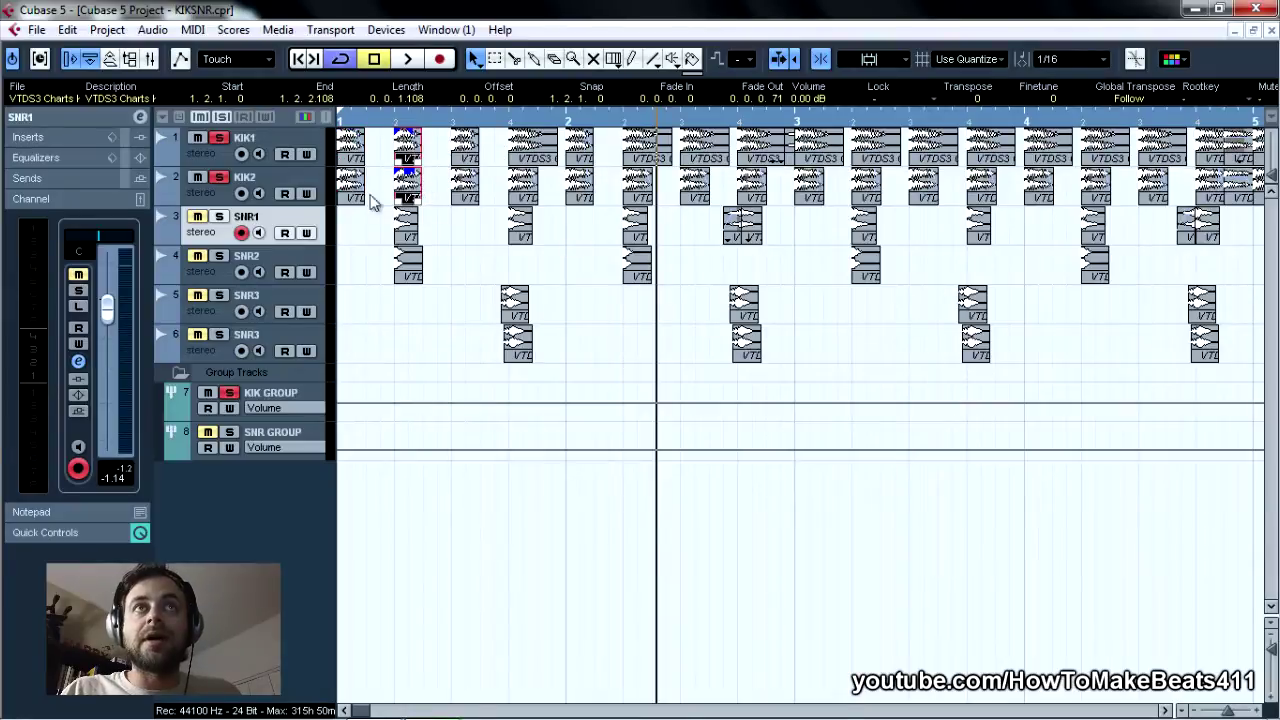
Shift the bar-2 KIK1 hit later in bar 2 and audition the kick pattern.
left_click(583, 148)
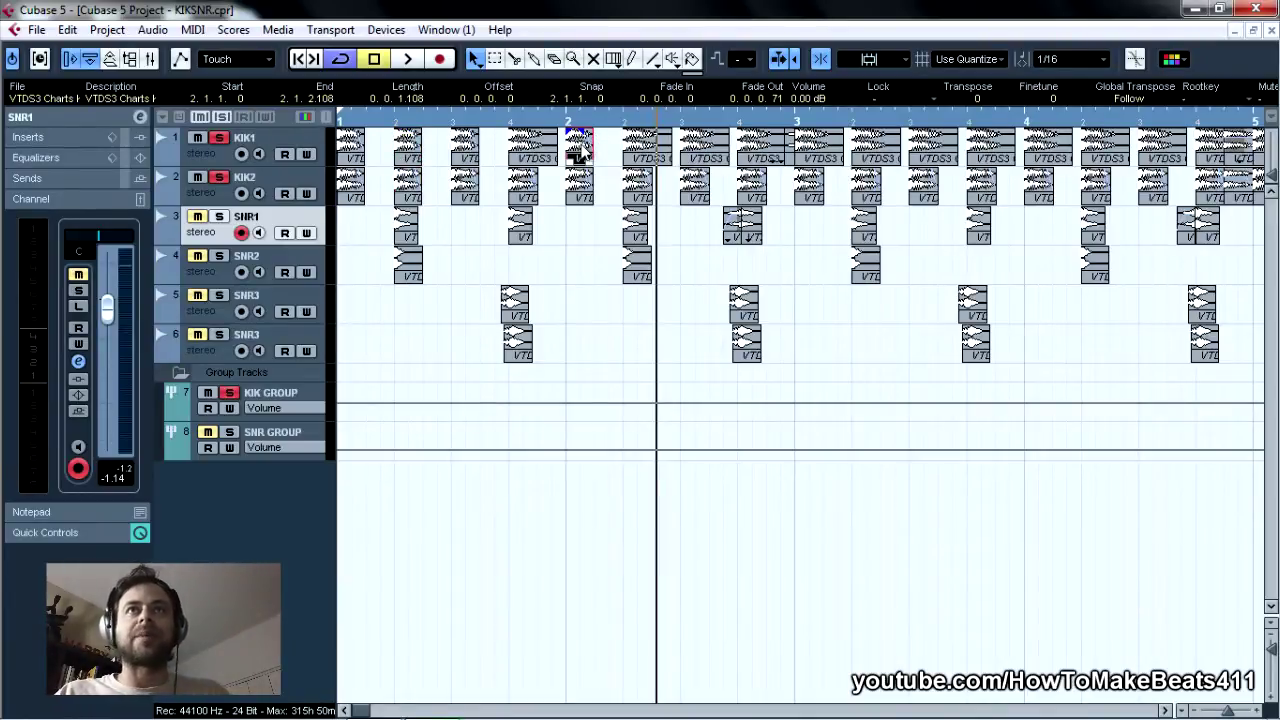
left_click_drag(578, 152, 618, 156)
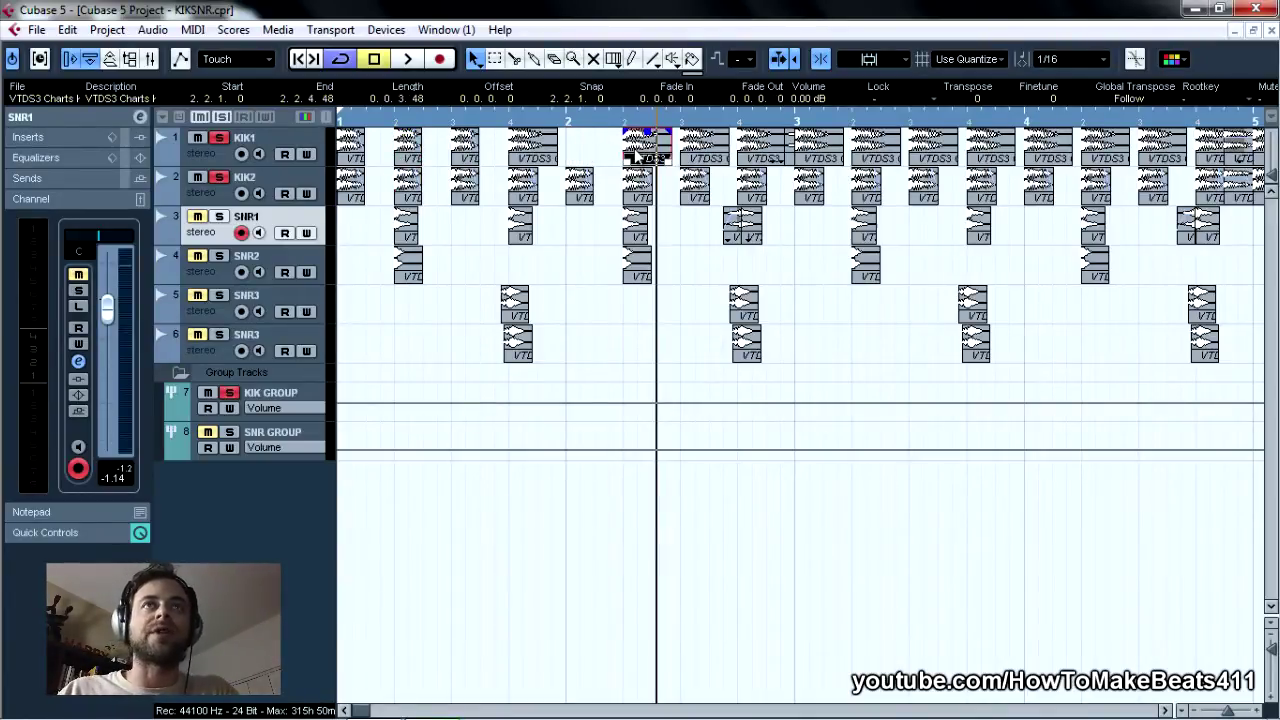
key("ctrl+Right")
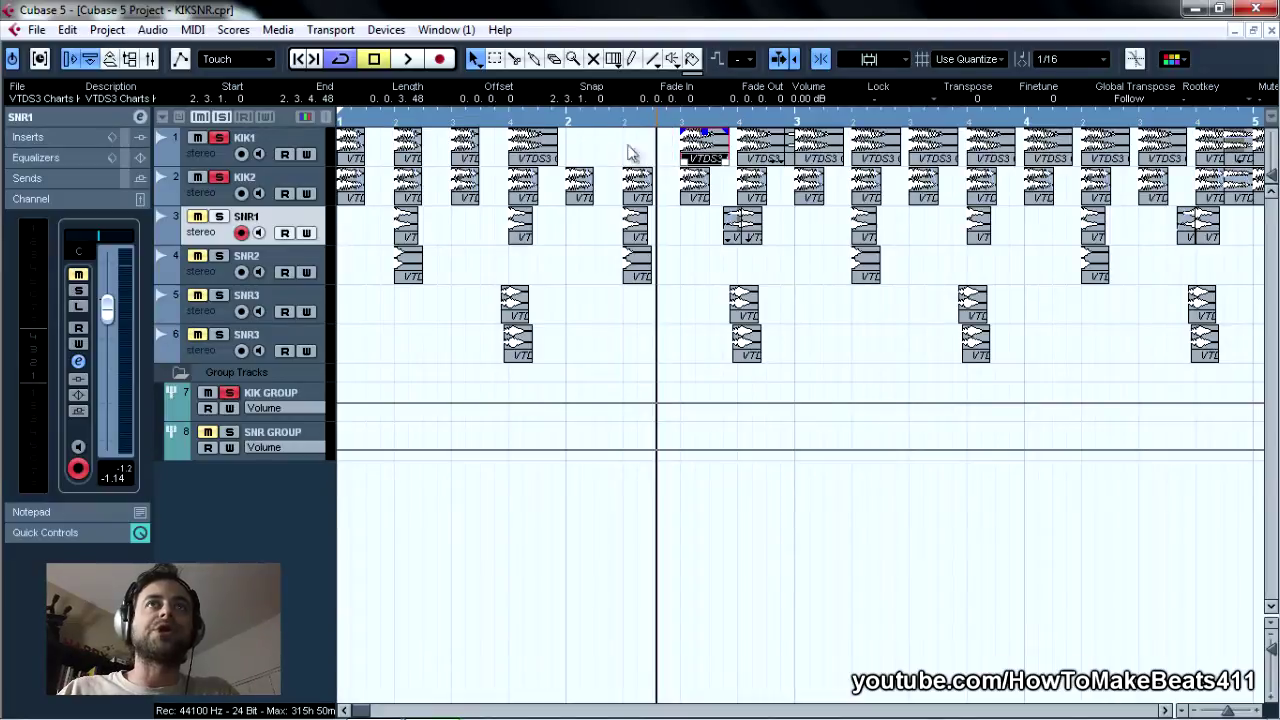
left_click(568, 122, "alt")
key("space")
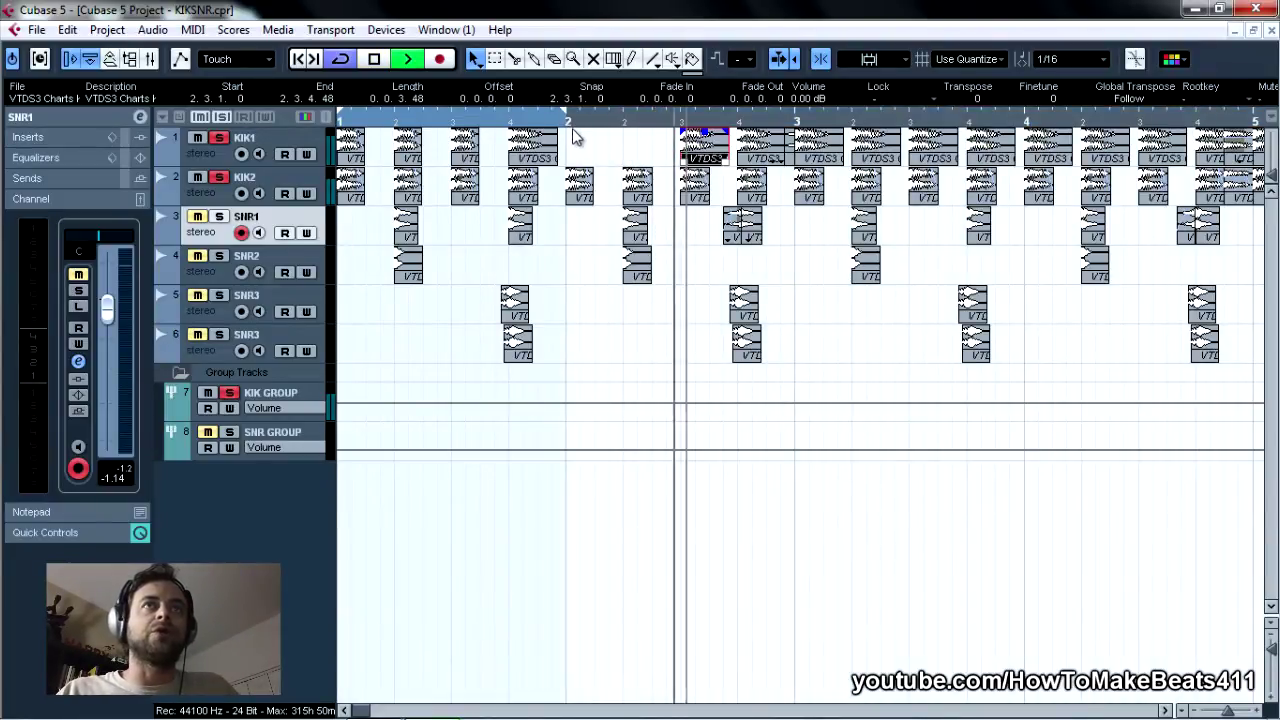
left_click(497, 122)
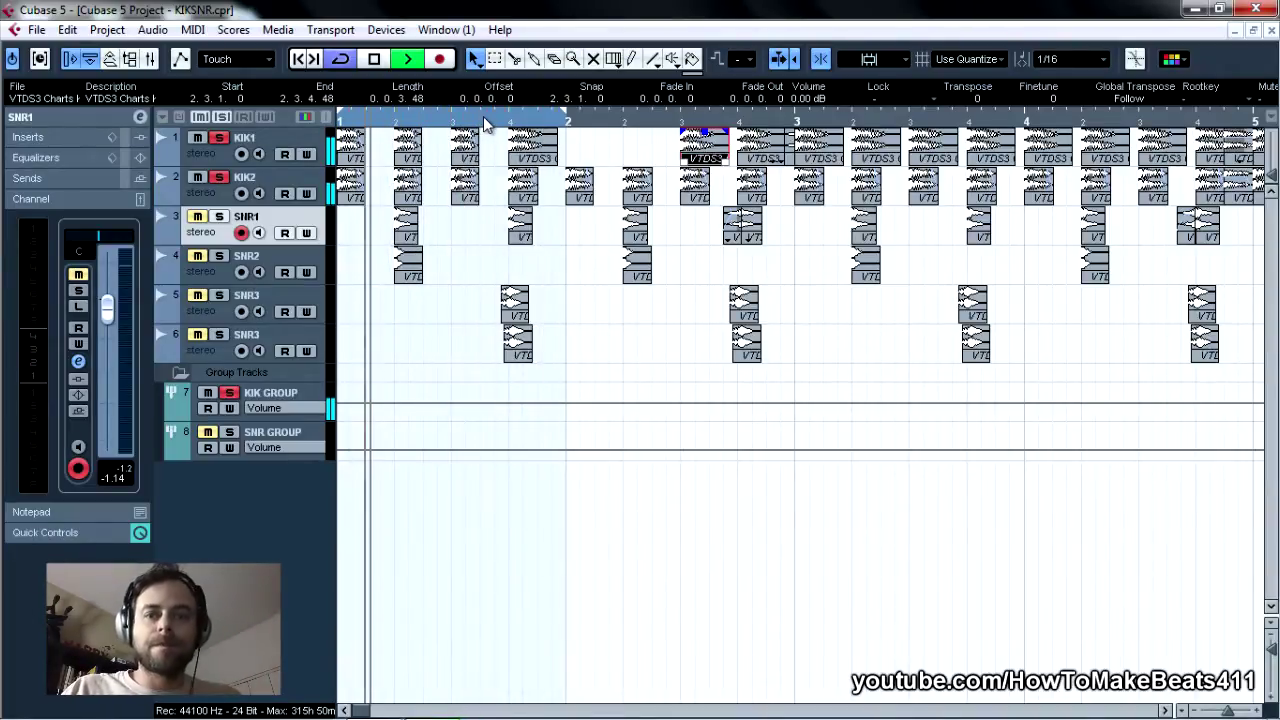
key("space")
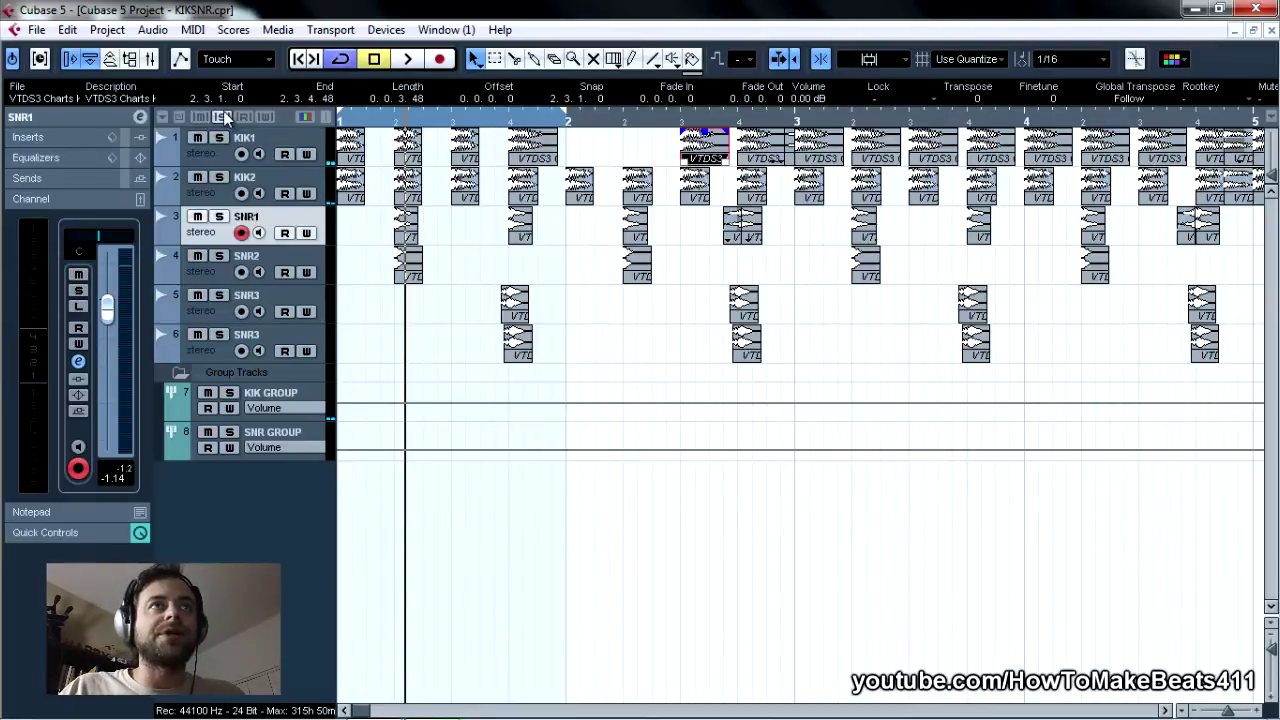
key("space")
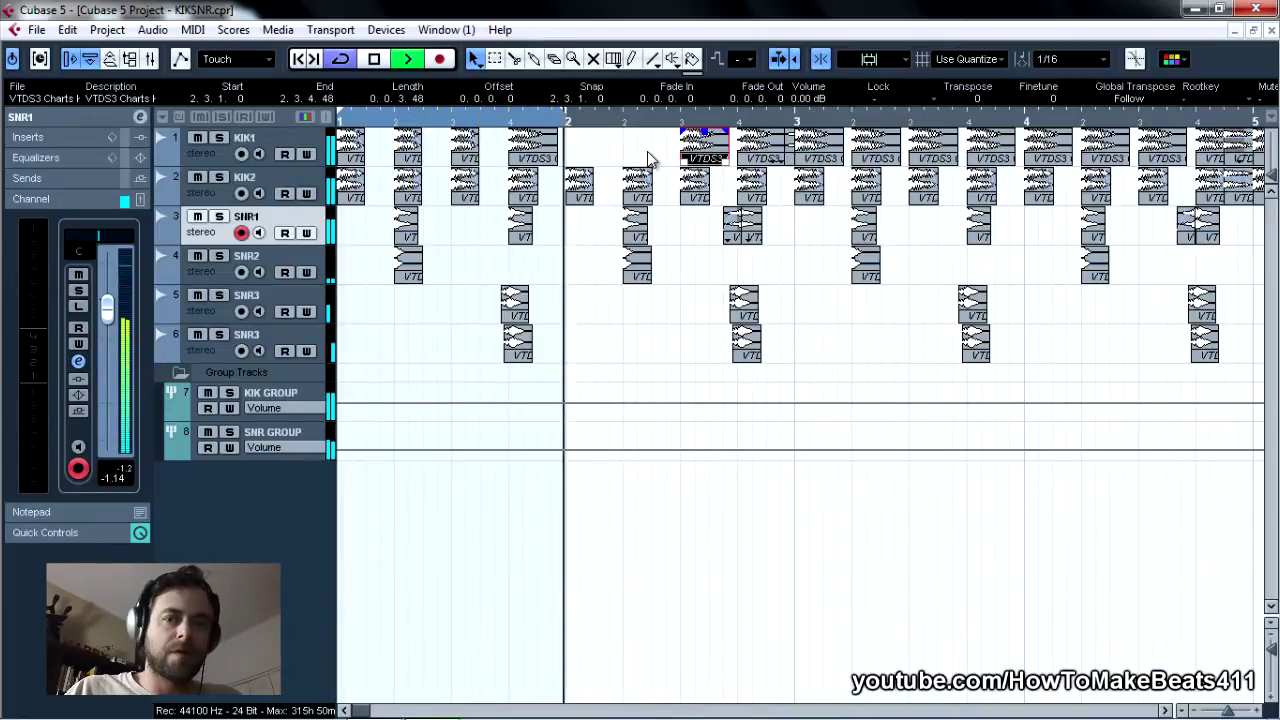
key("space")
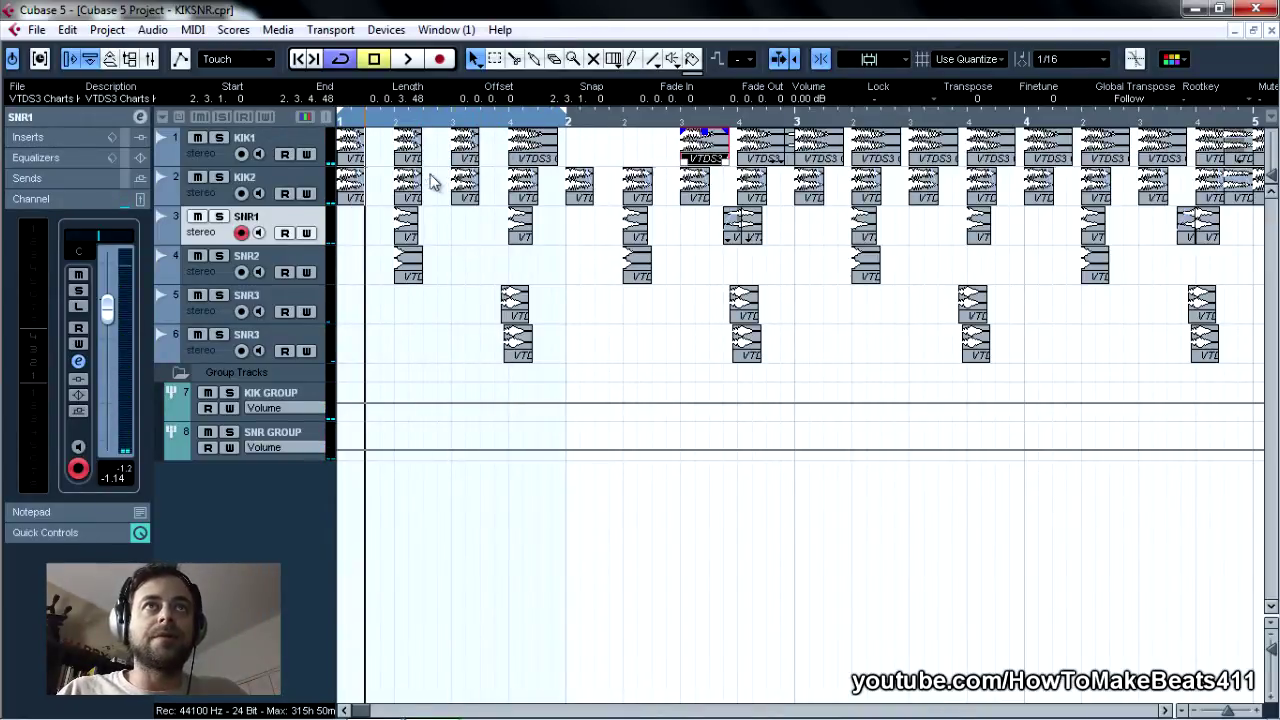
left_click_drag(432, 182, 402, 146)
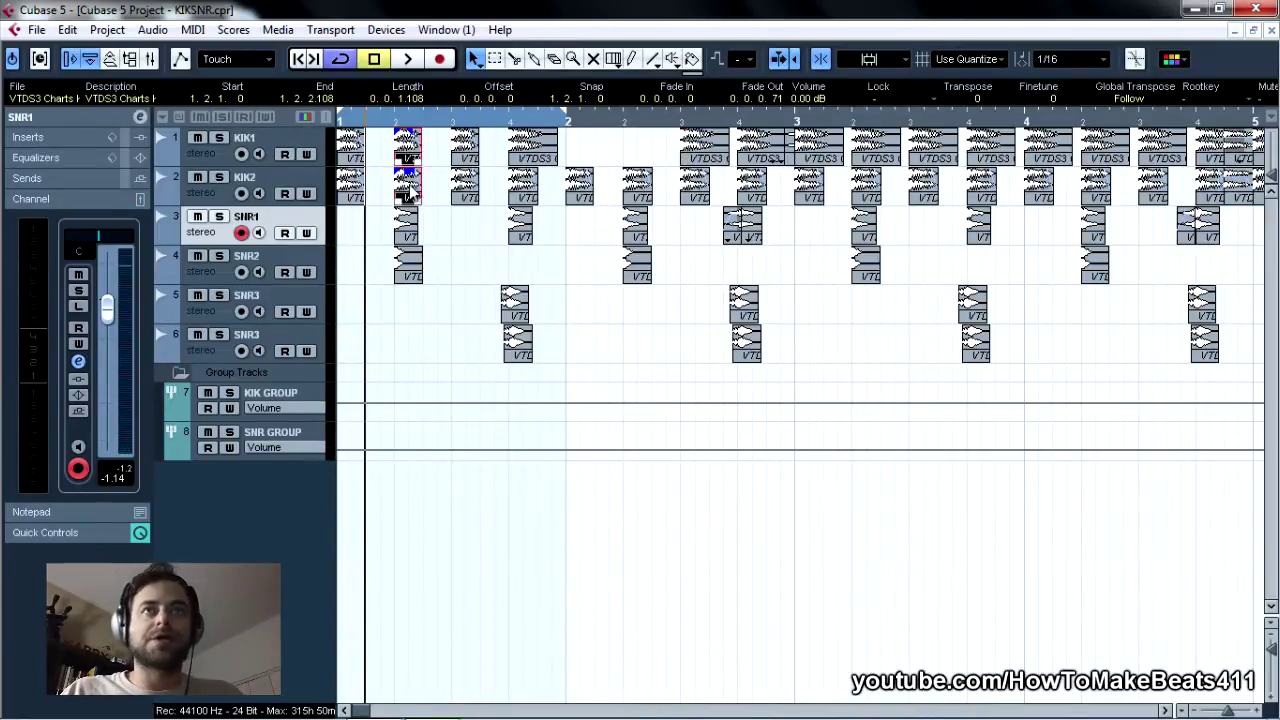
Move the selected KIK1/KIK2 pair on beat 2 of bar 1 and audition the opening bars.
left_click_drag(410, 190, 410, 155)
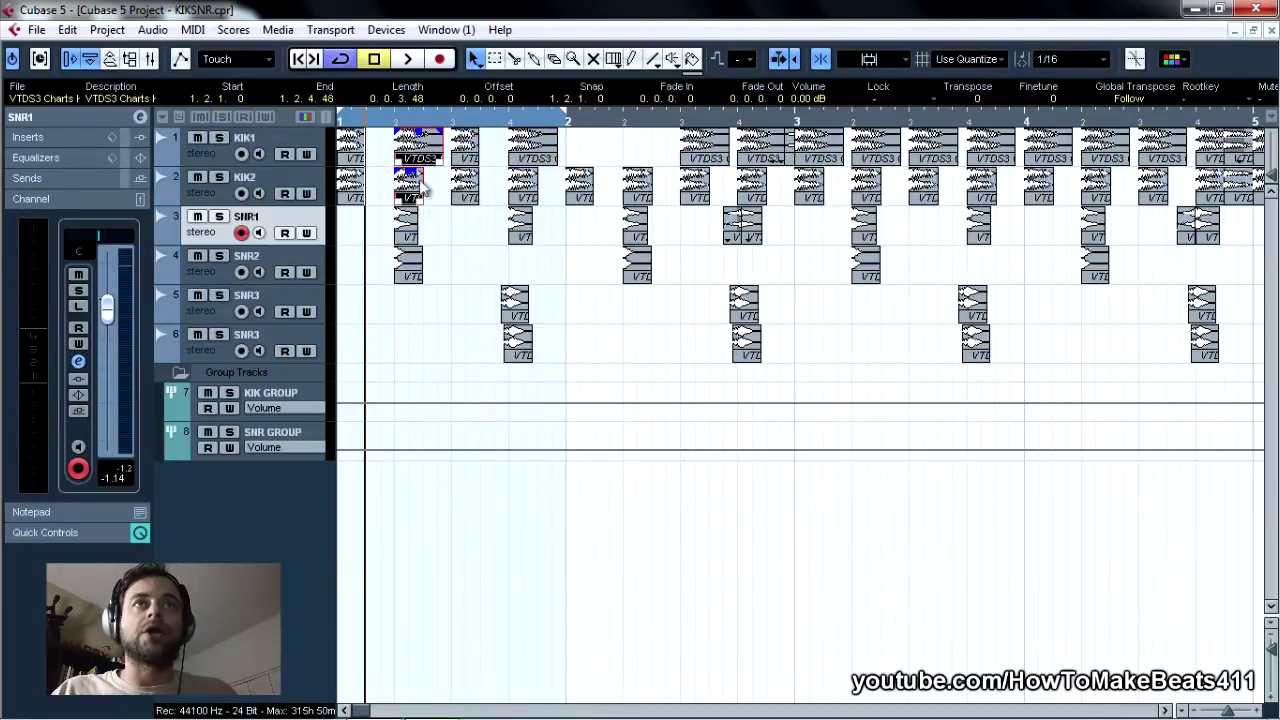
left_click(297, 60)
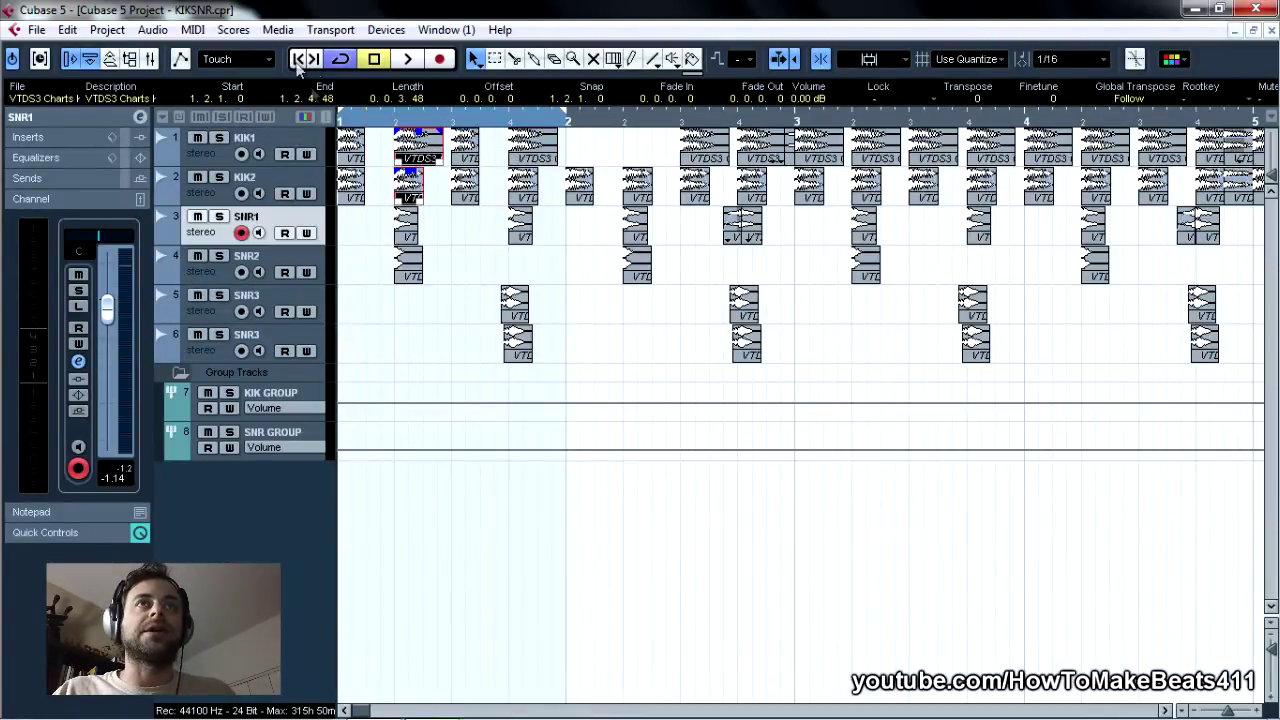
key("space")
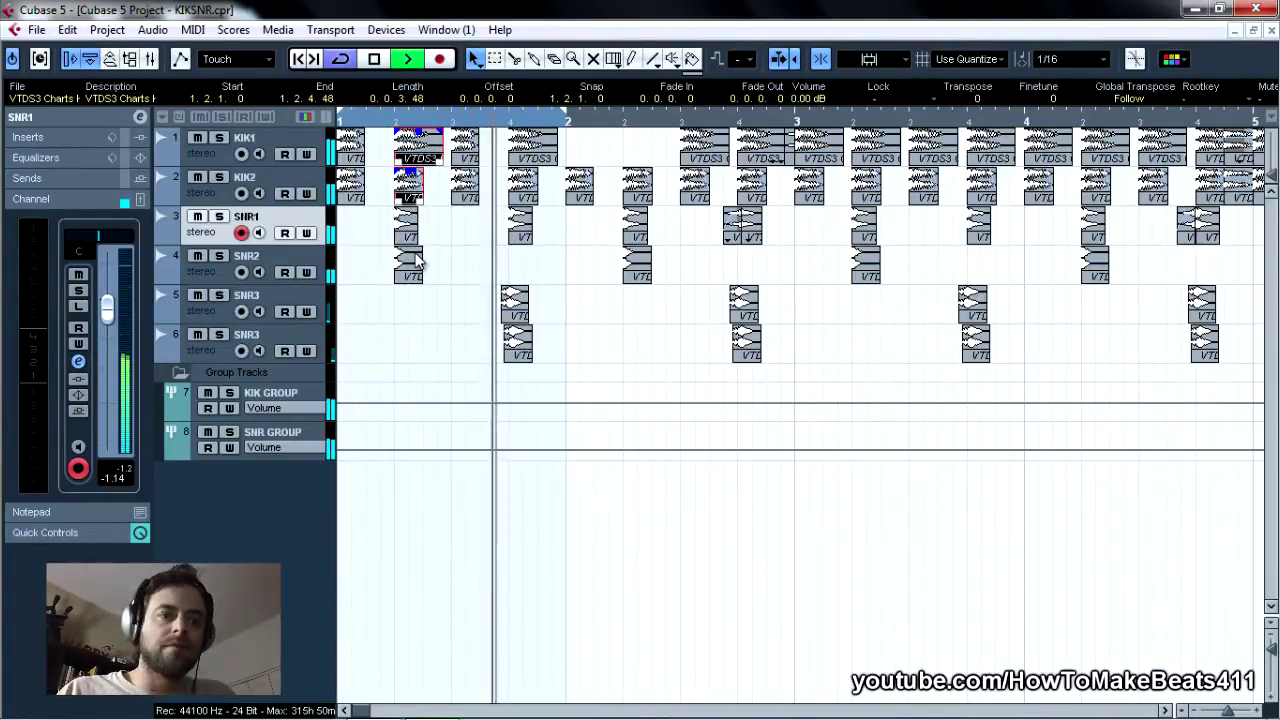
key("space")
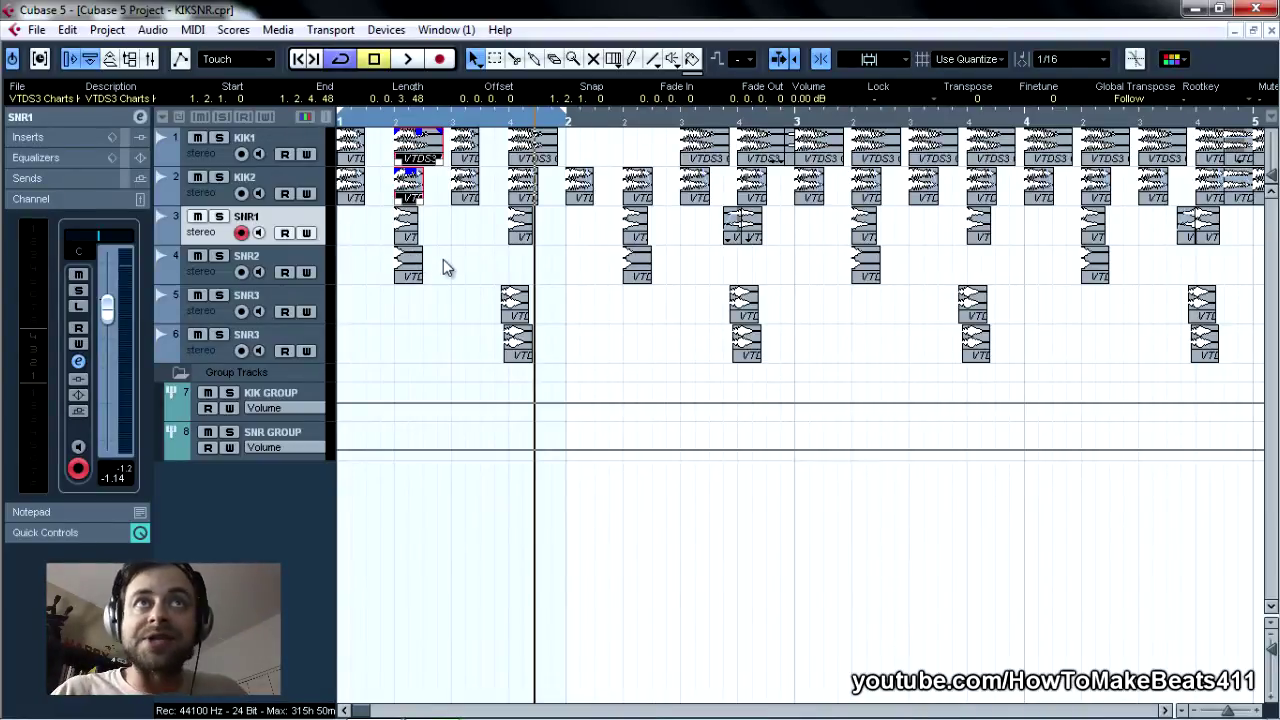
left_click(447, 270)
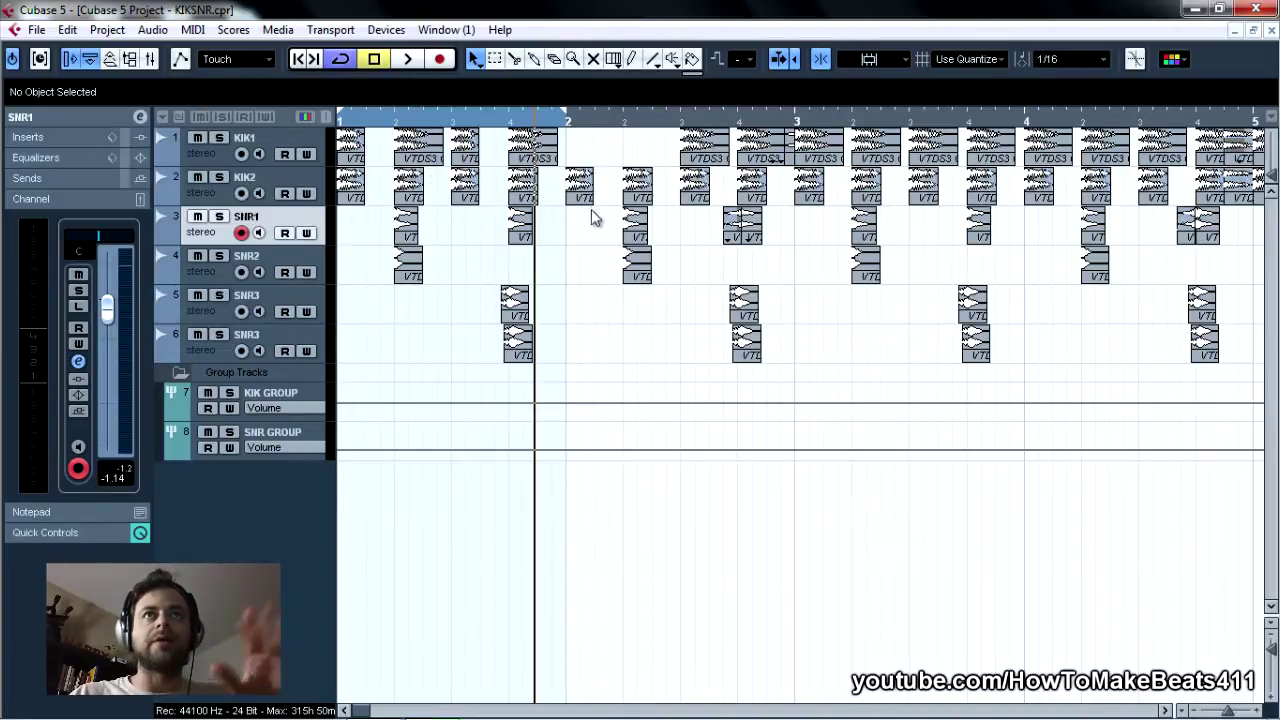
Move KIK2 toward bar 3, trim KIK1 into a short sliver, and audition from before bar 3.
left_click_drag(592, 172, 808, 180)
left_click_drag(740, 158, 787, 158)
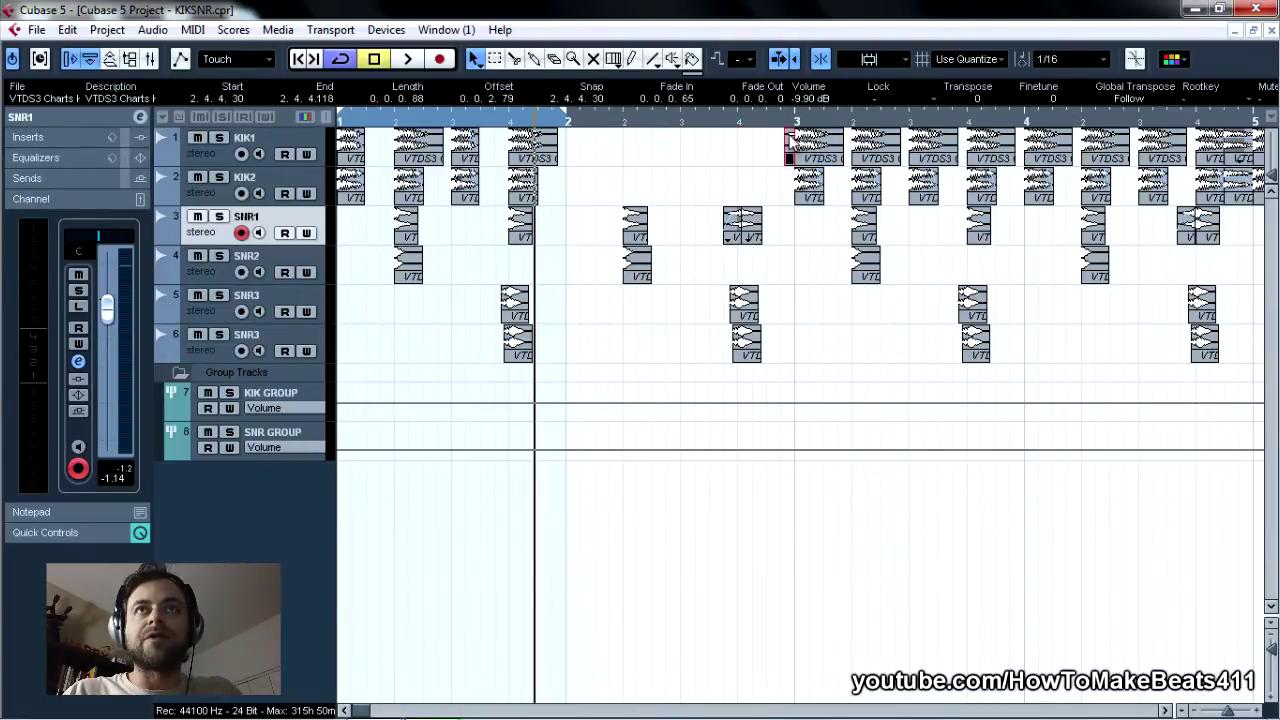
left_click(777, 121)
key("space")
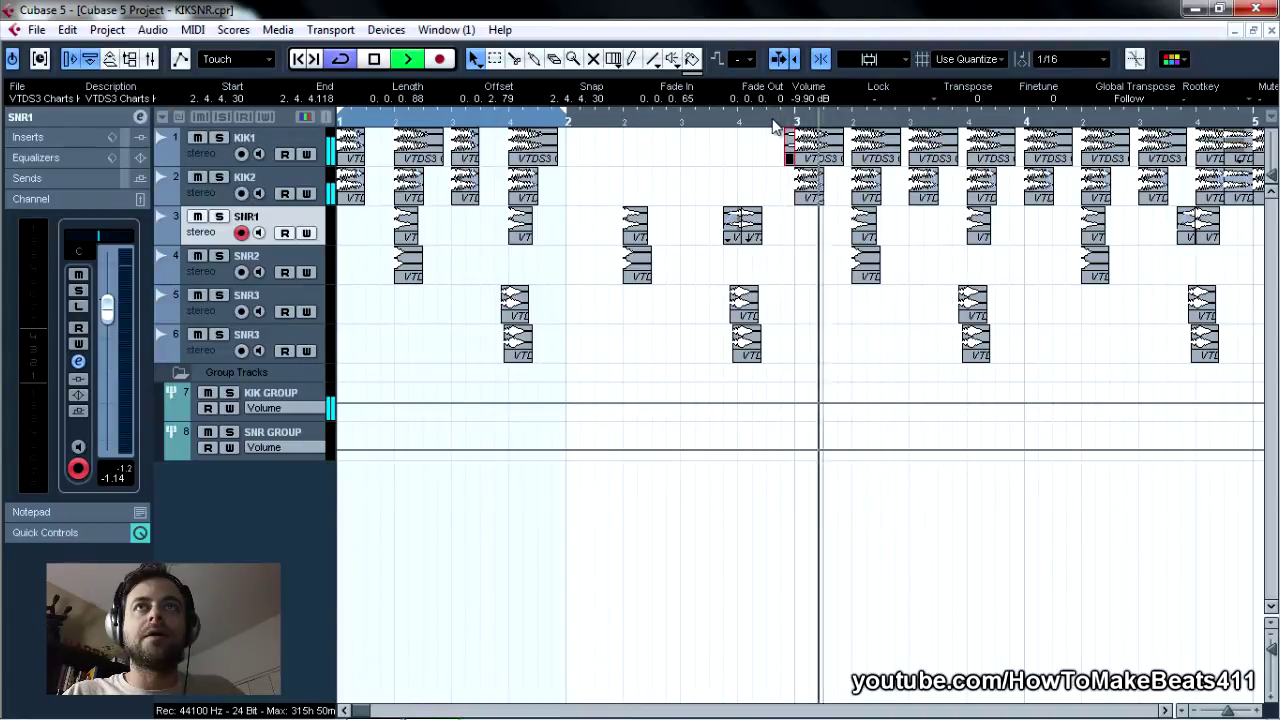
key("space")
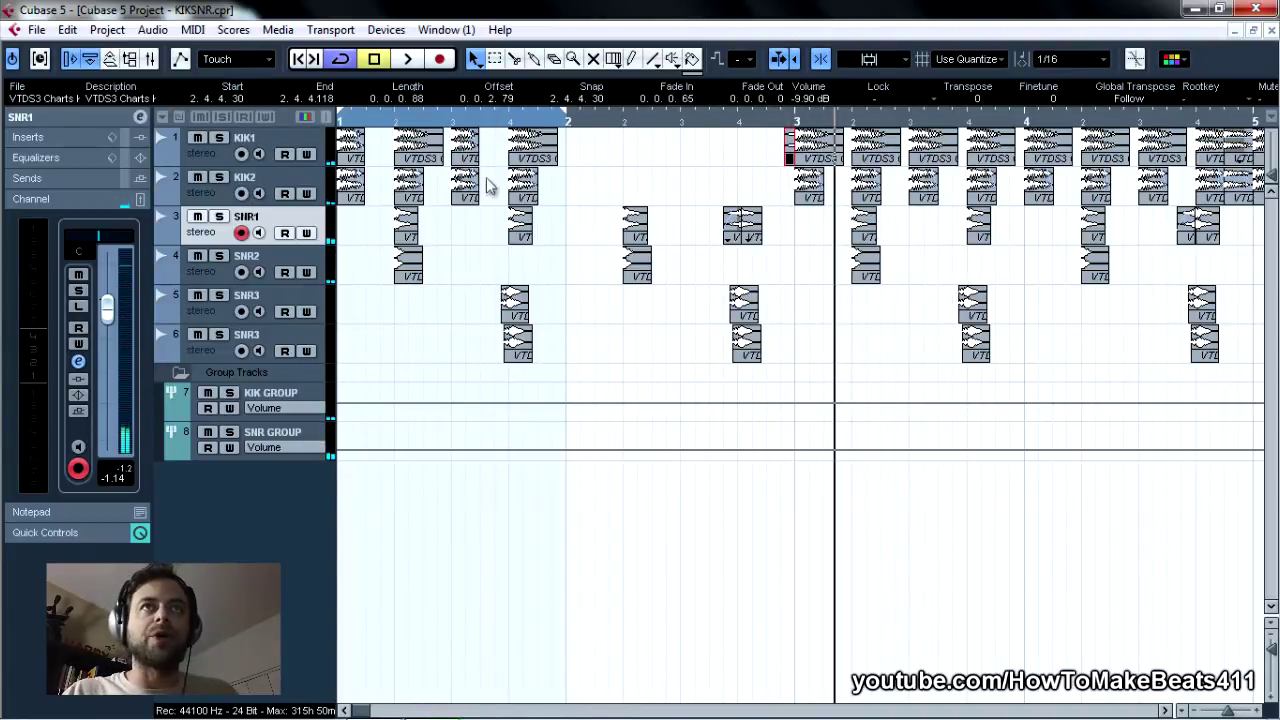
Copy the bar 1 kick pairs into bar 2 and move bar 2's beat-2 pair to beat 4.
left_click_drag(488, 185, 574, 159)
left_click(614, 172)
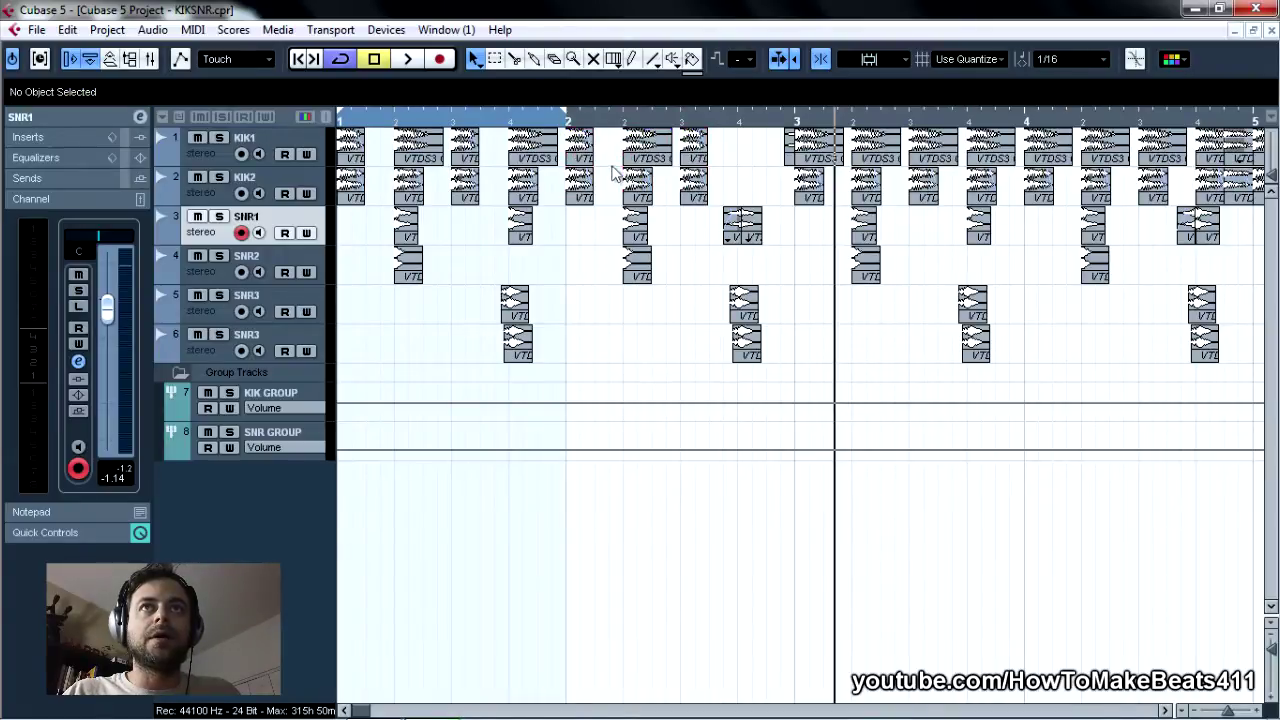
left_click(637, 186)
left_click(637, 160, "shift")
left_click_drag(637, 160, 792, 159)
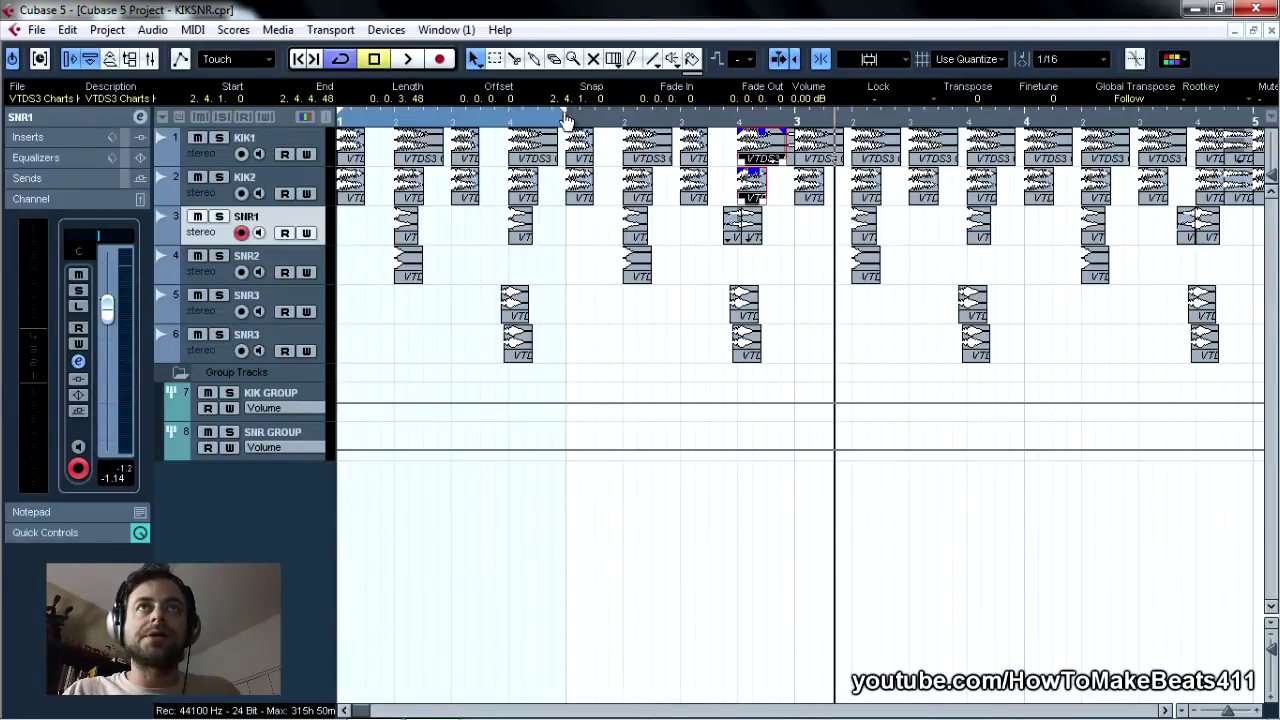
Extend the loop range to the end of bar 2 and play it back from the start.
left_click_drag(565, 119, 800, 148)
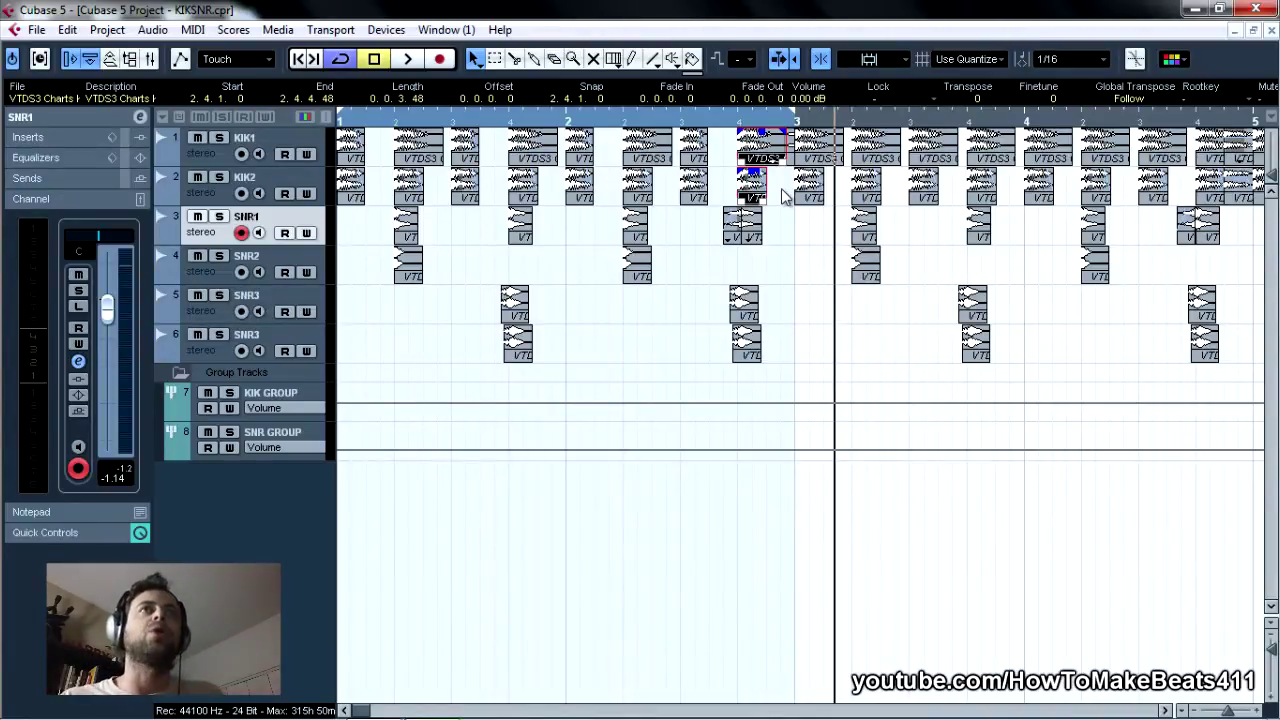
left_click(297, 61)
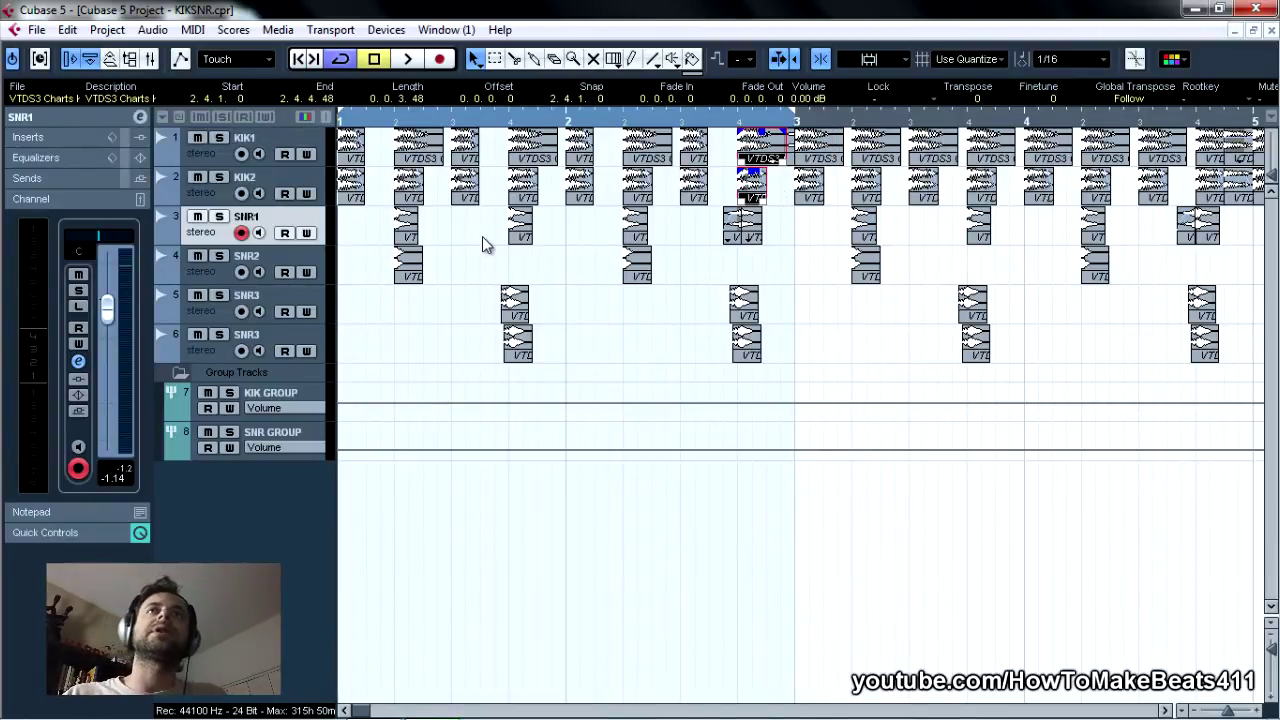
key("space")
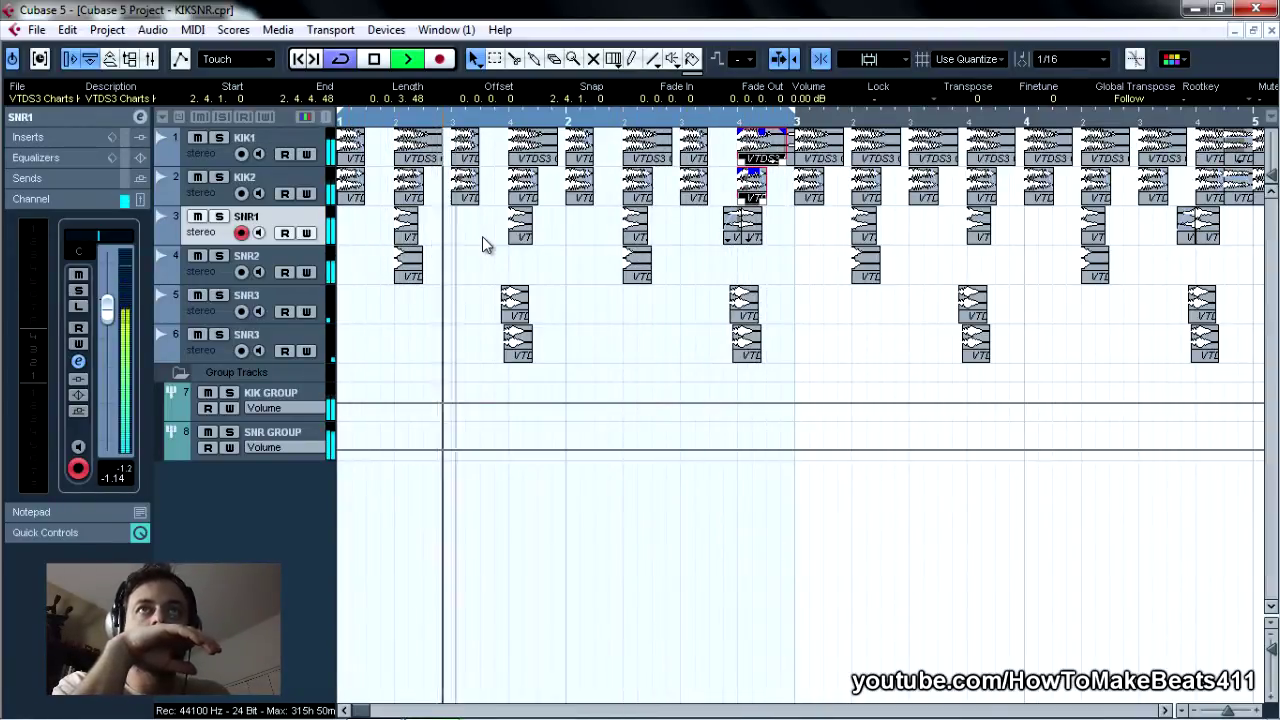
key("space")
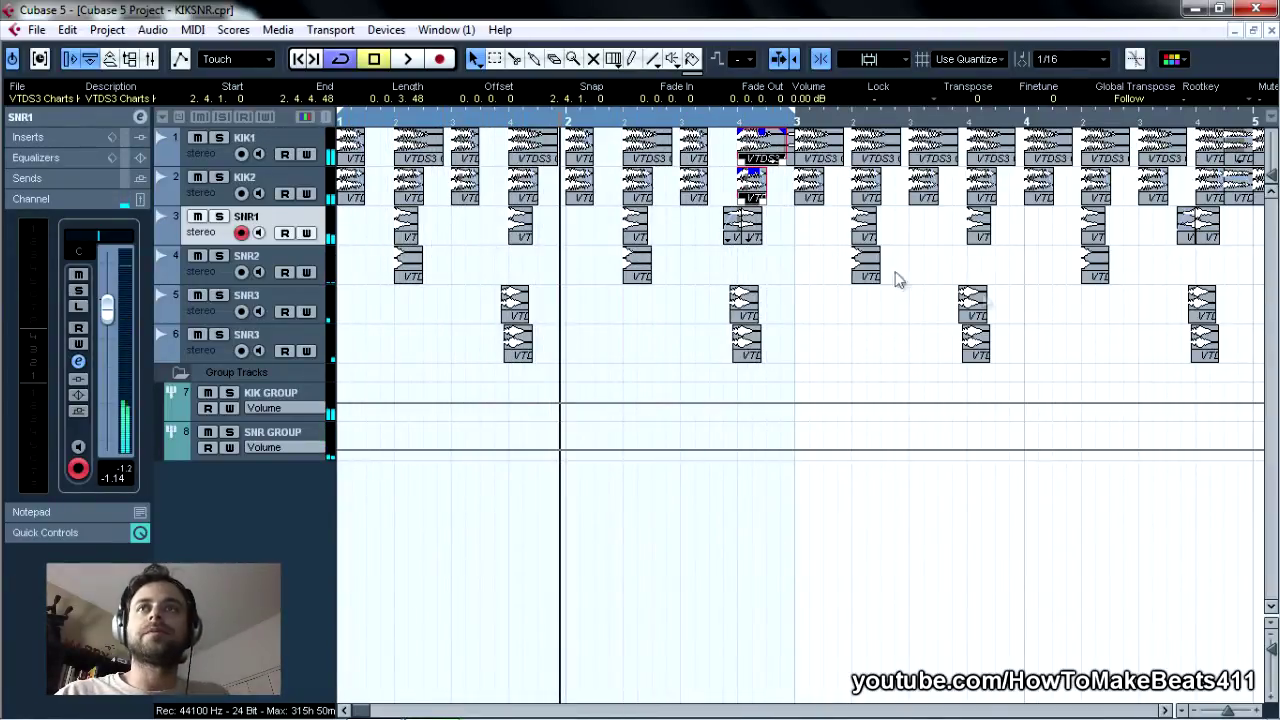
left_click_drag(1232, 711, 1228, 712)
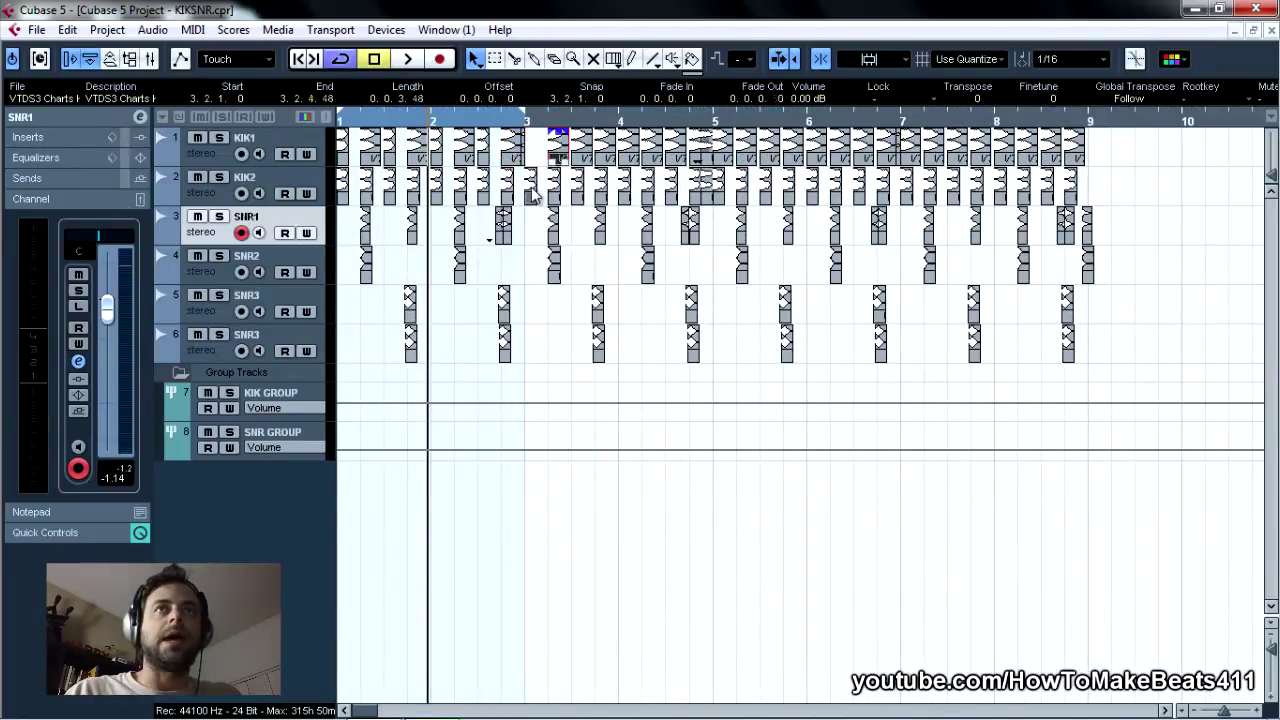
Delete the old bar 3–4 kick events and copy the bar 1–2 kick pattern into bar 3.
left_click_drag(541, 192, 574, 139)
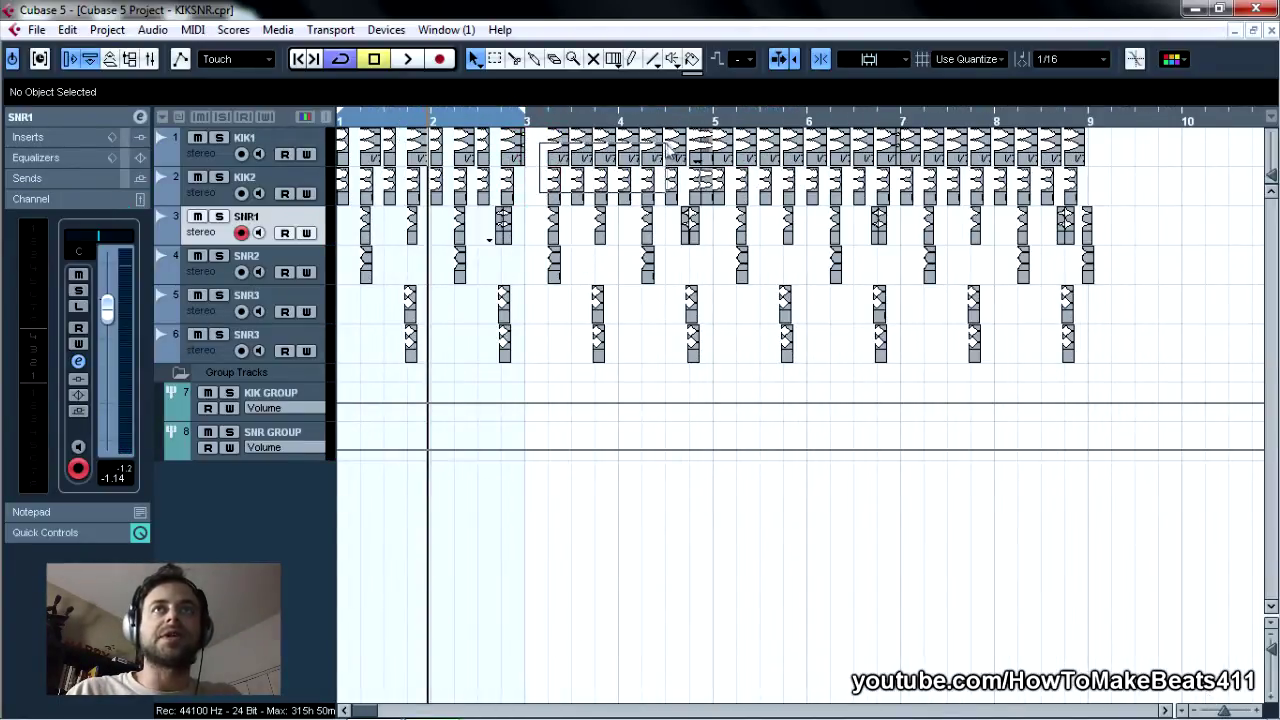
left_click_drag(708, 150, 703, 152)
key("Delete")
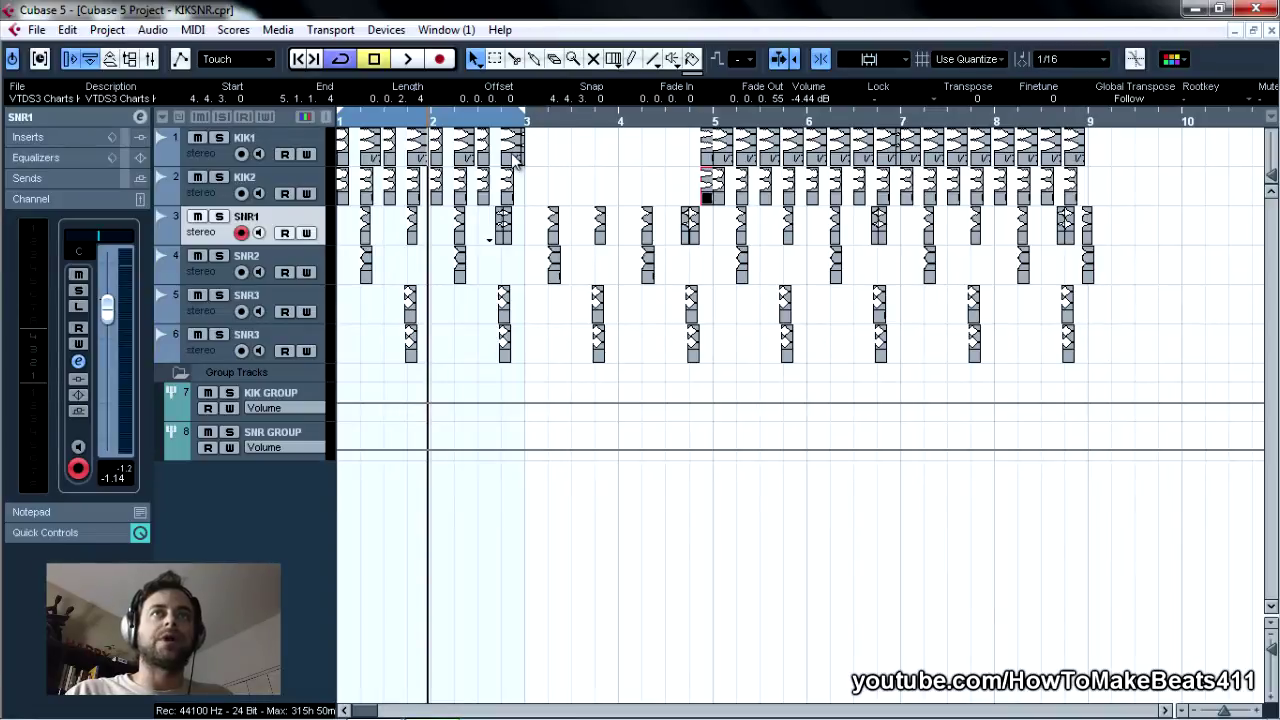
left_click_drag(493, 158, 530, 189)
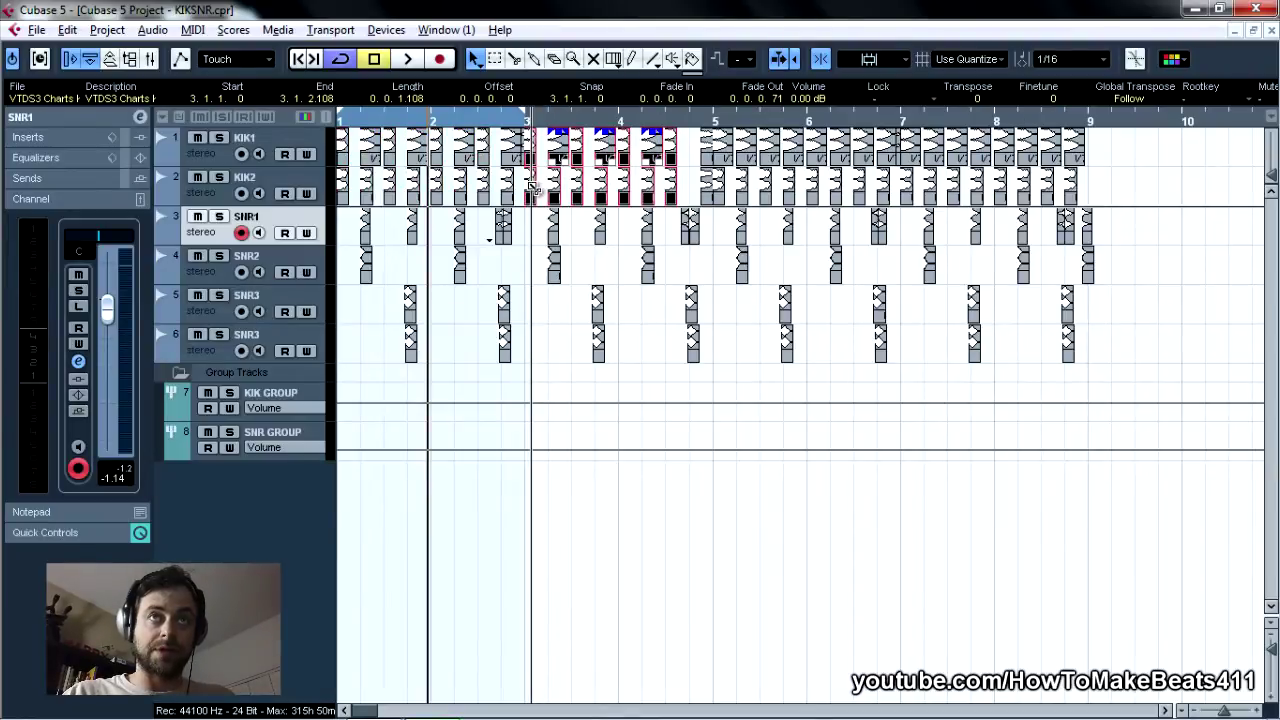
Extend the loop to bar 5 and copy a kick to 4.4.3.0, late in bar 4.
left_click_drag(548, 121, 714, 130)
left_click(686, 166)
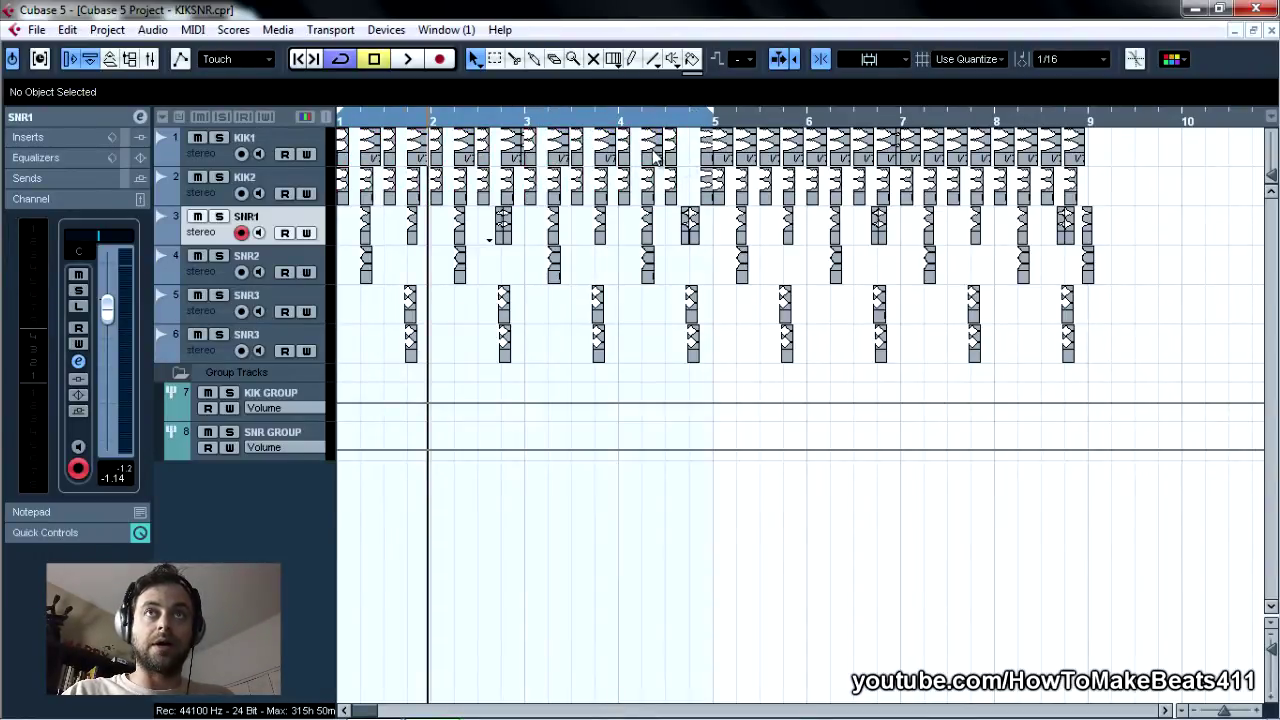
left_click(648, 192)
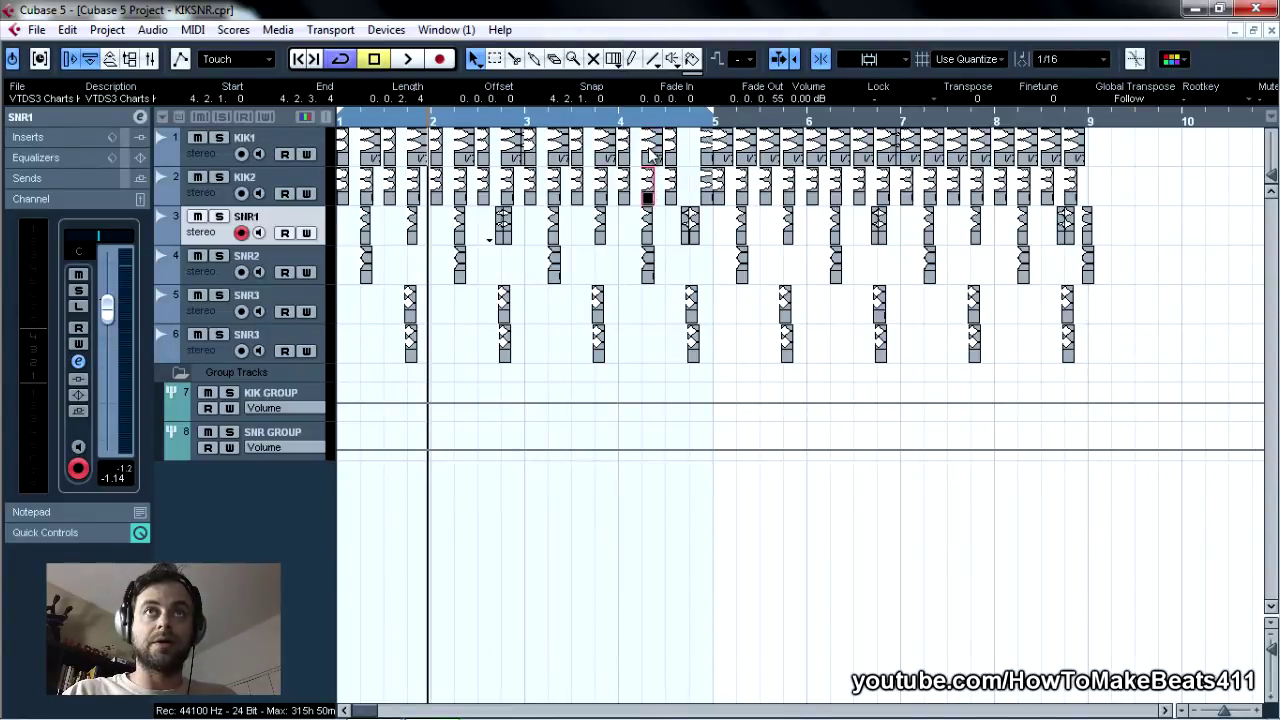
left_click_drag(652, 152, 706, 150)
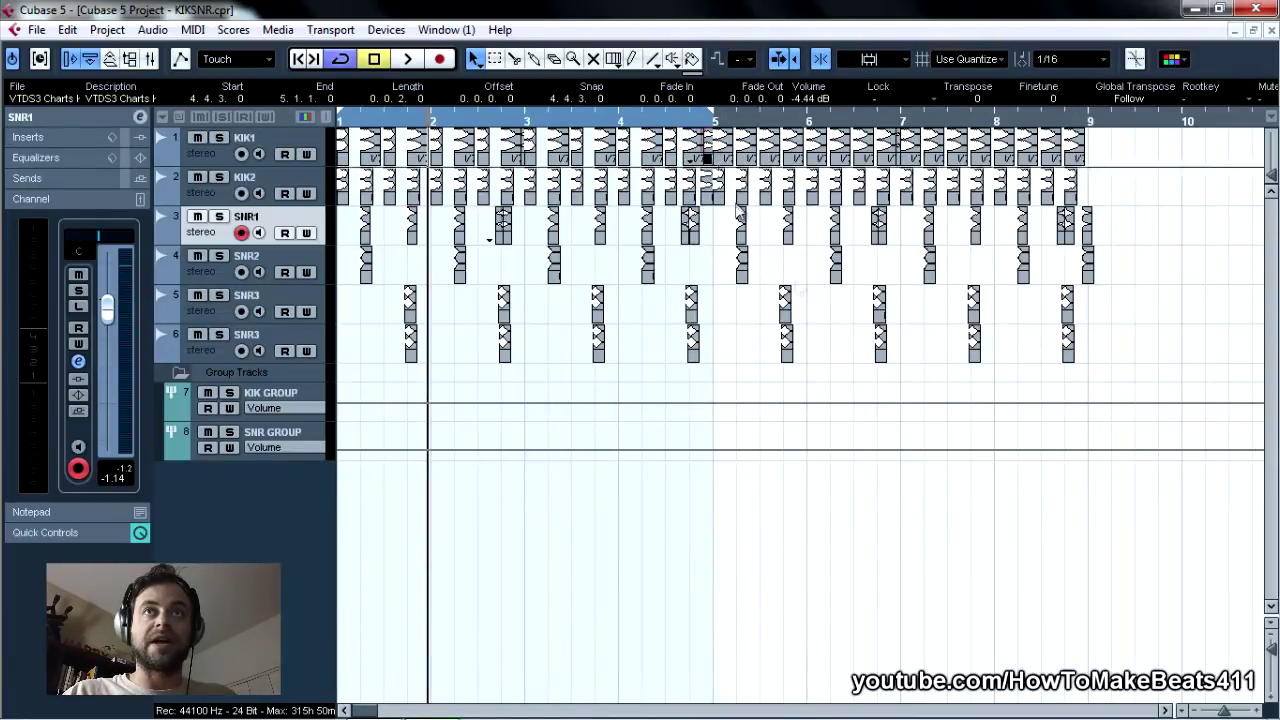
left_click_drag(1228, 712, 1233, 712)
Check which kick events are stacked near bar 5 and audition from just before it.
right_click(998, 166)
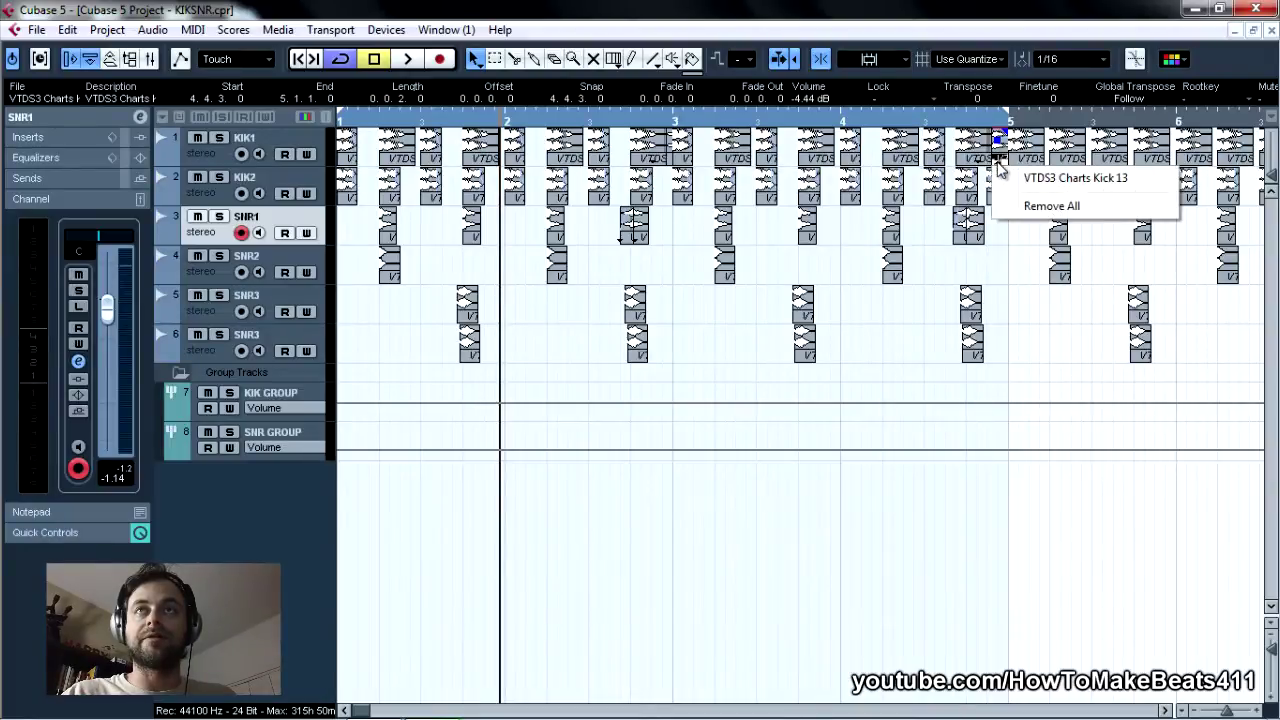
left_click(925, 120)
left_click(925, 120)
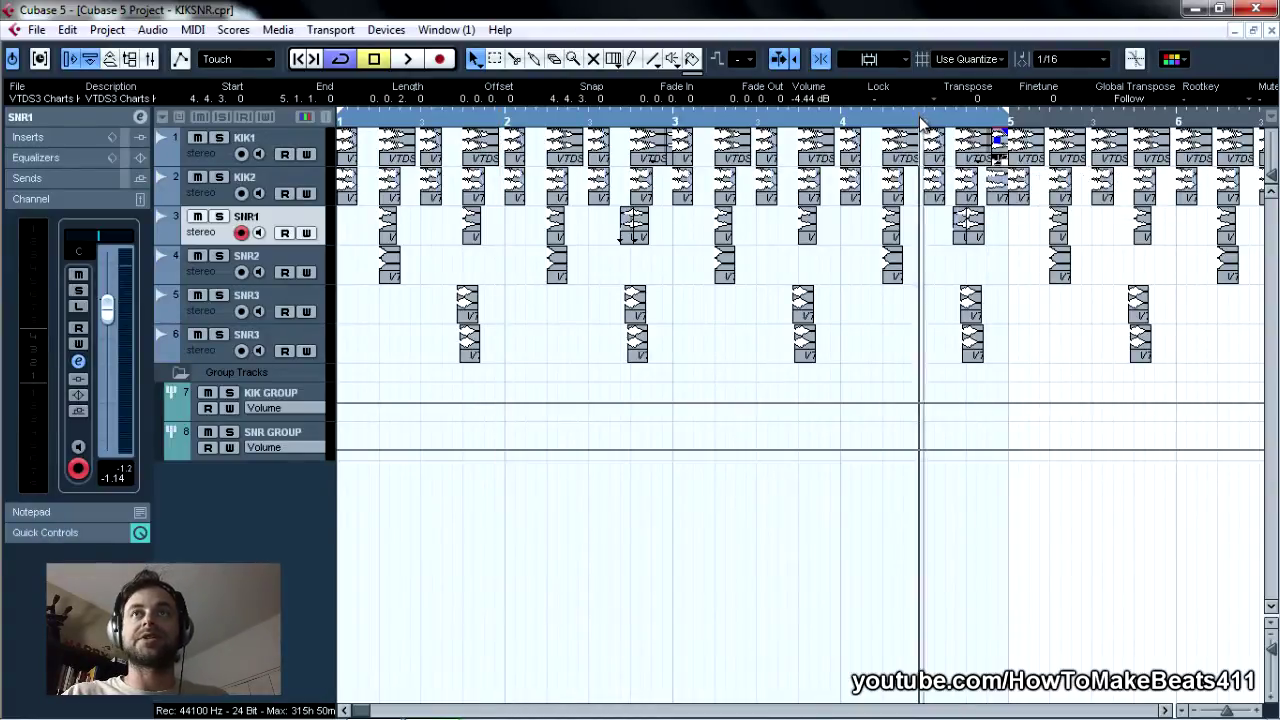
key("space")
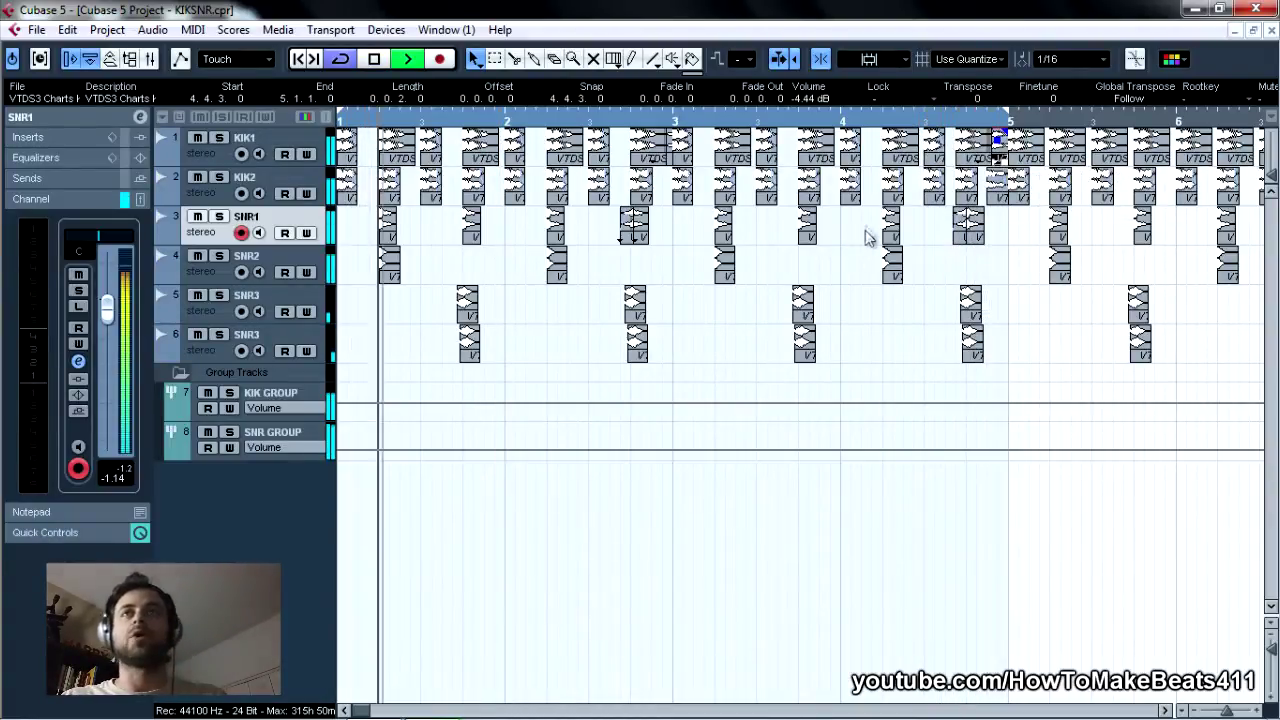
key("space")
Shorten the KIK2 and KIK1 hits just before bar 5 and listen to the result.
left_click(965, 190)
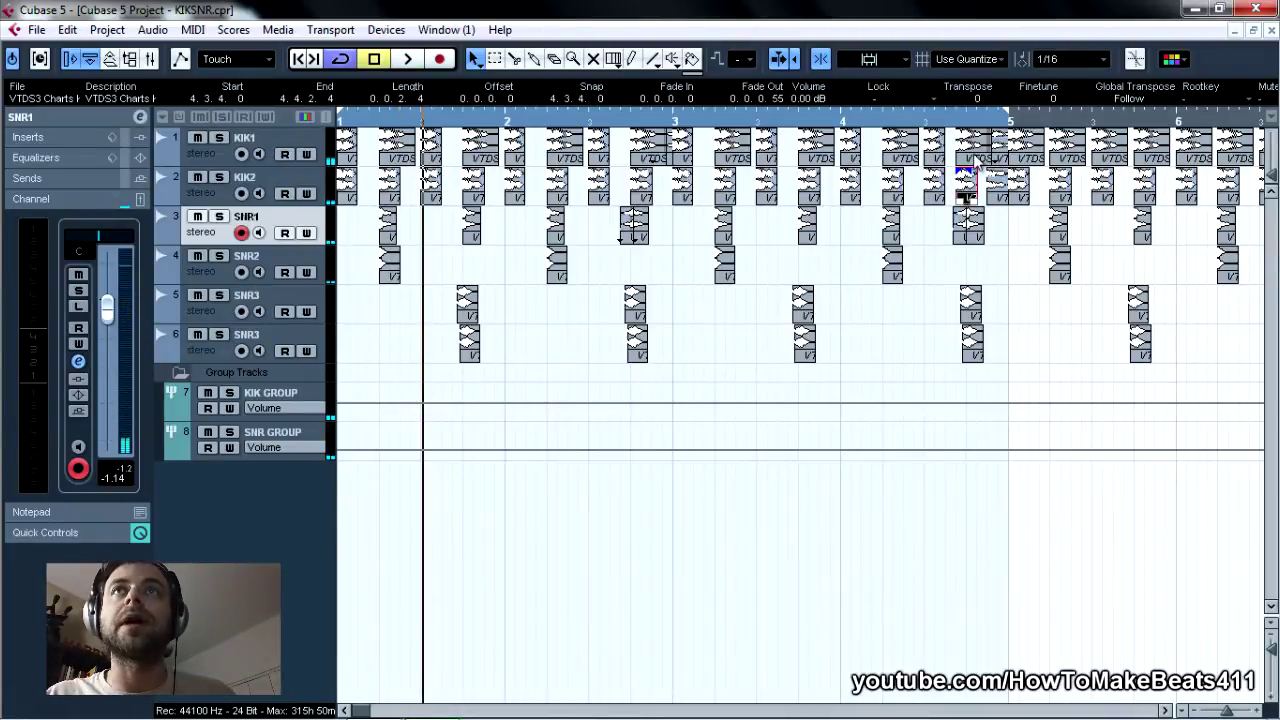
left_click_drag(973, 148, 986, 165)
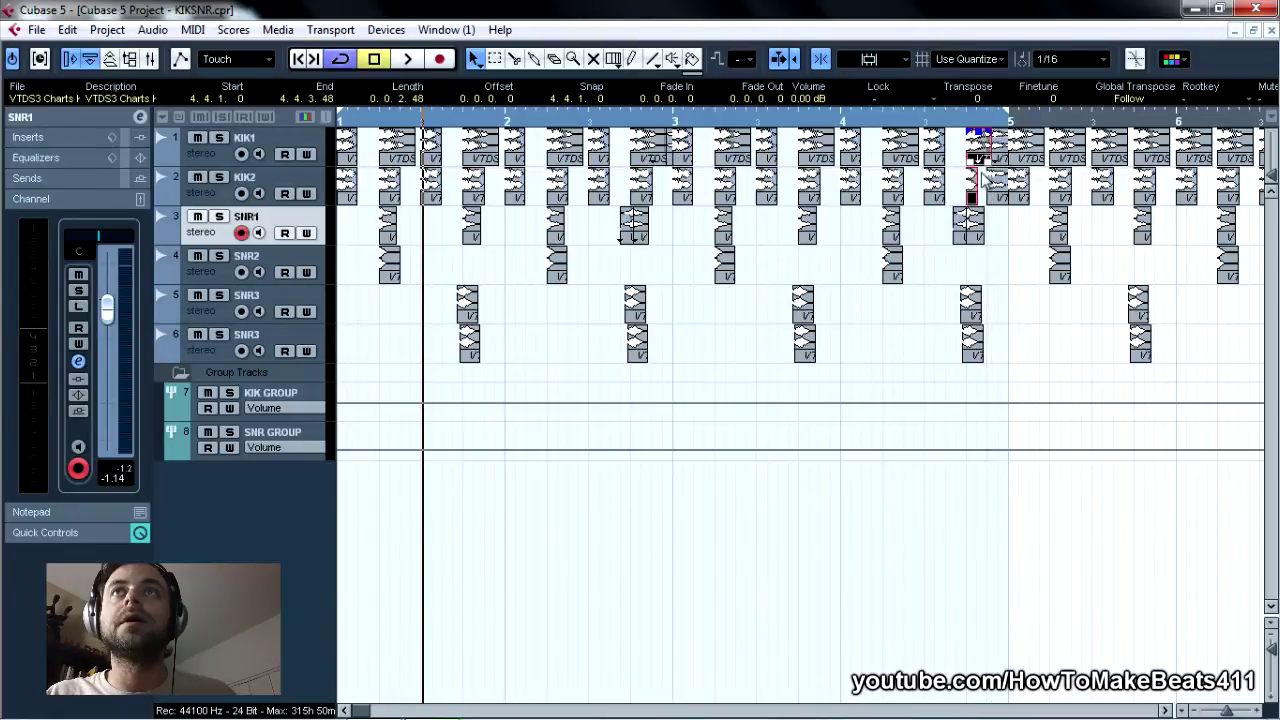
left_click(1003, 263)
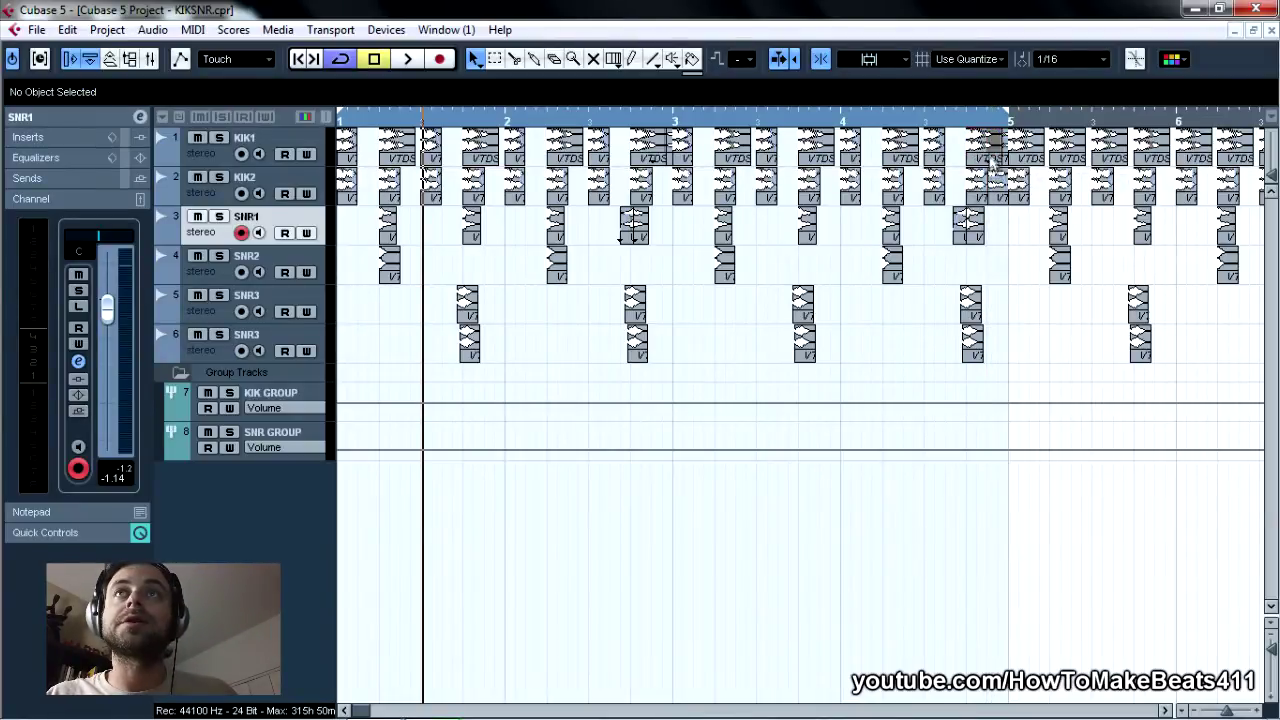
left_click_drag(998, 178, 988, 172)
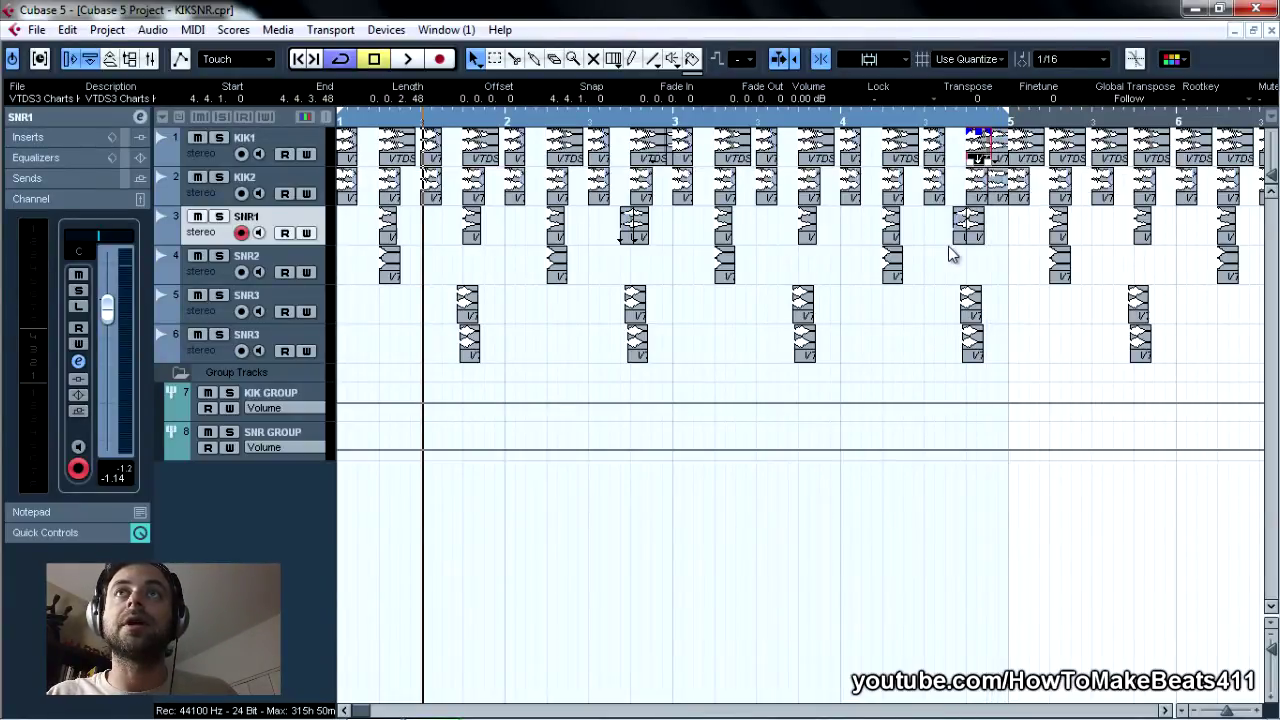
left_click(952, 268)
key("space")
left_click(947, 121)
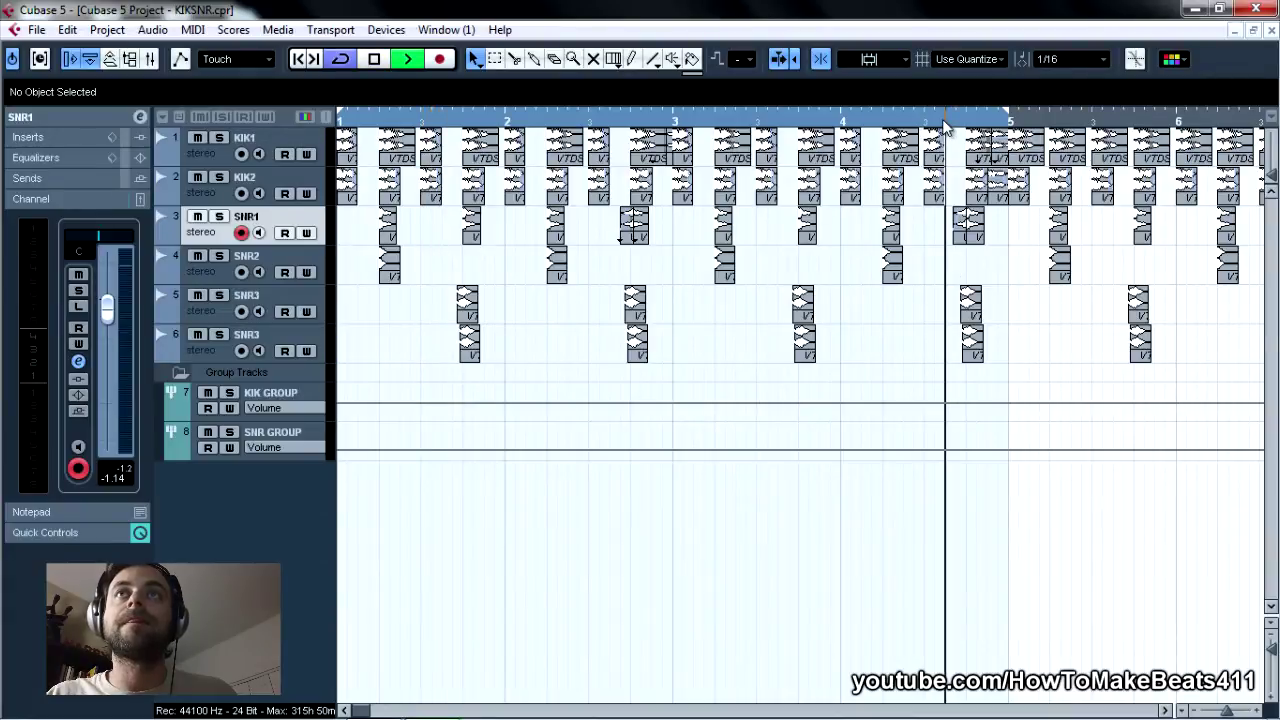
key("space")
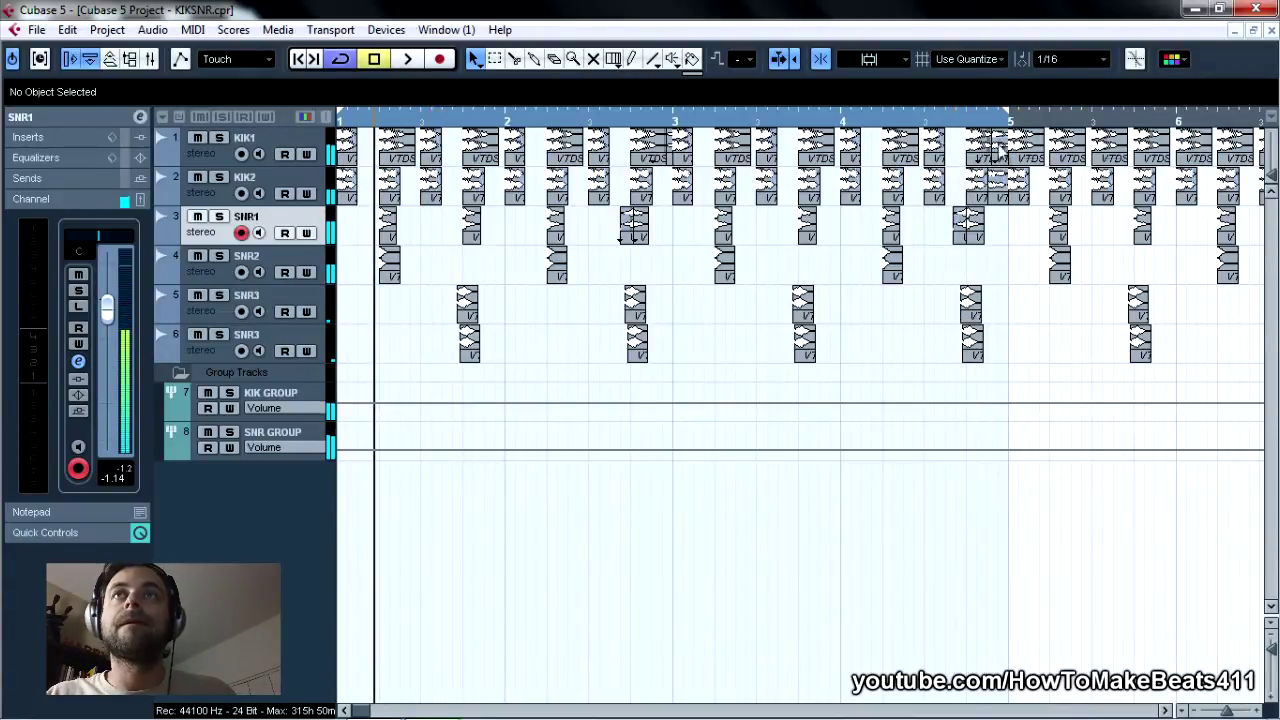
Place the kick hit at 4.4.3.0 as a pickup into bar 5 and play it back.
left_click(997, 182)
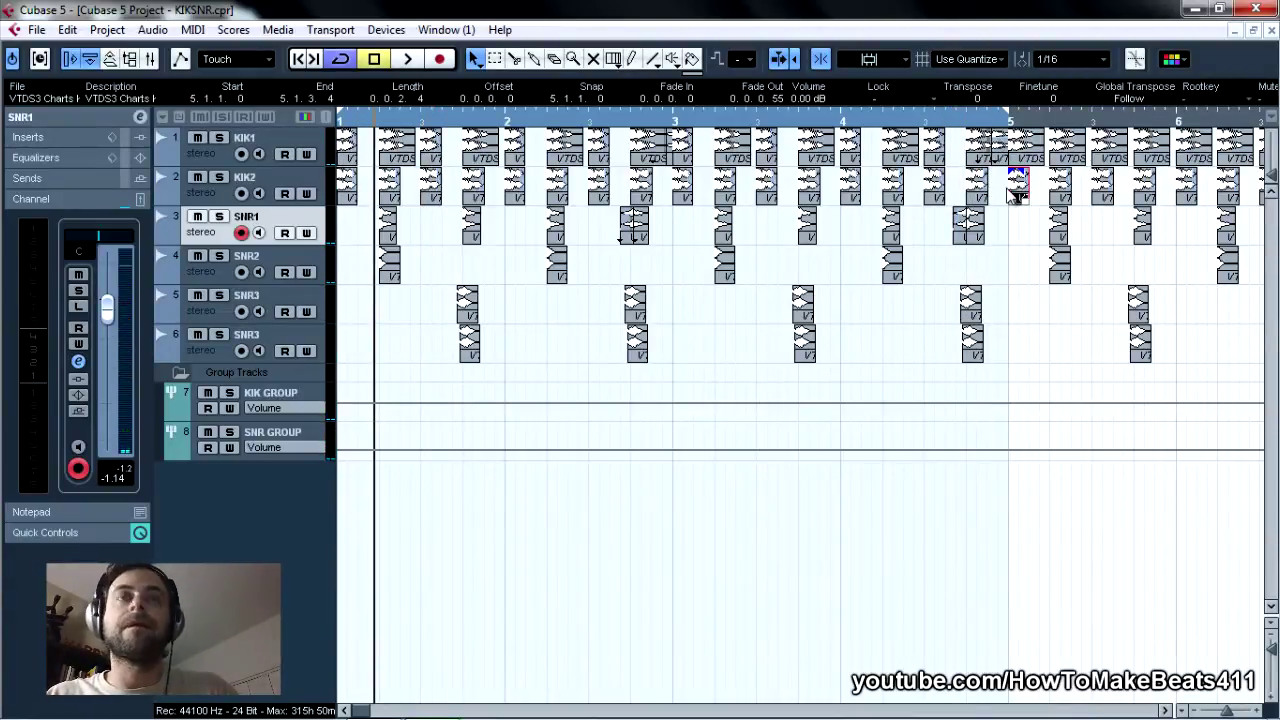
left_click_drag(986, 152, 990, 165)
left_click(958, 122)
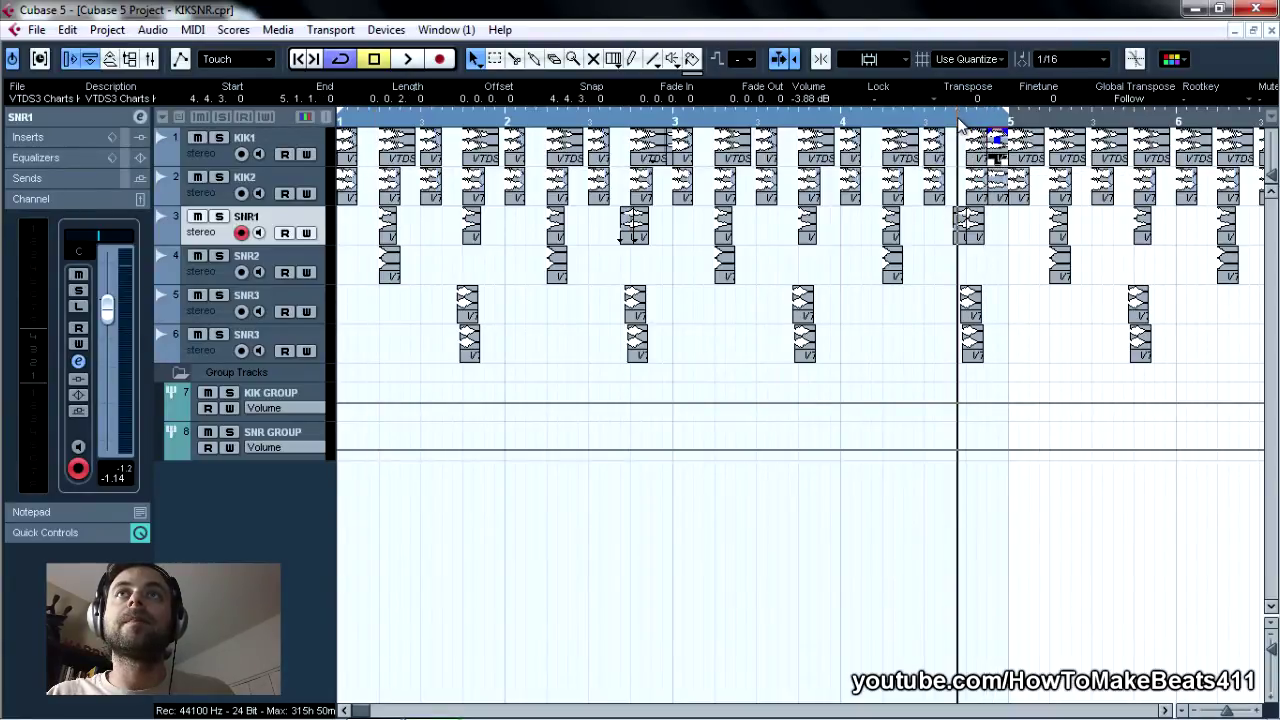
key("space")
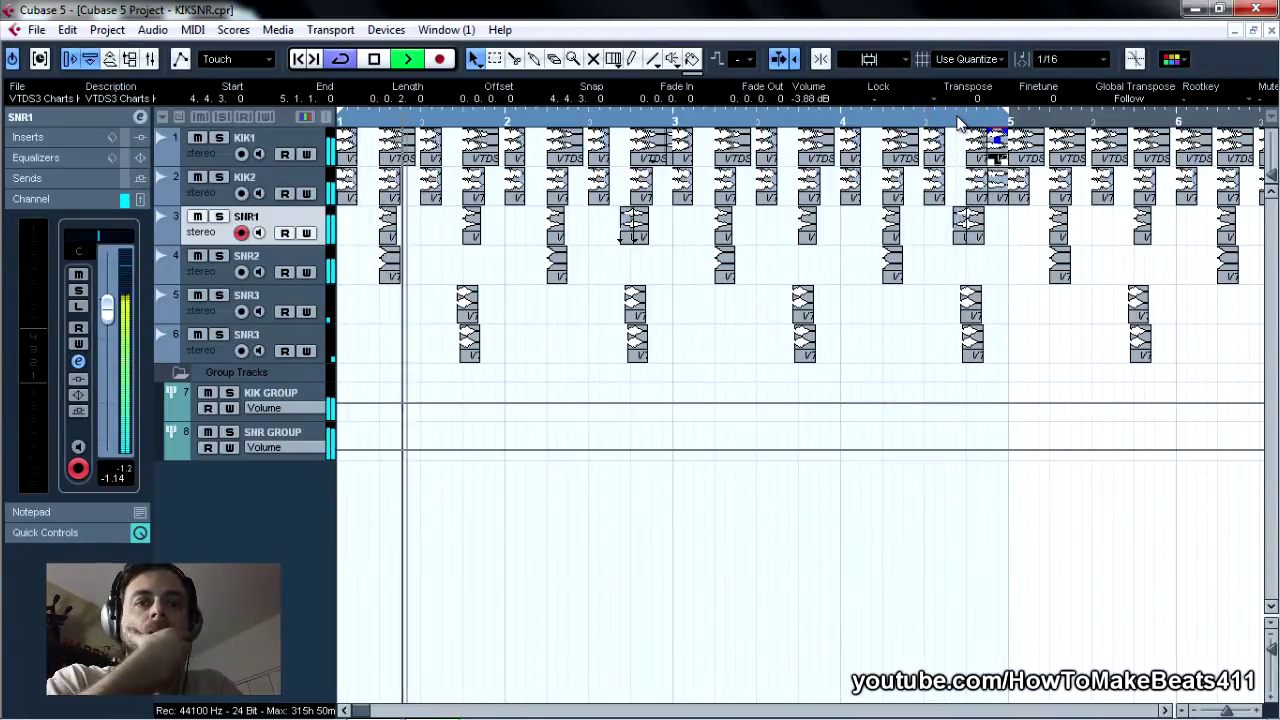
key("space")
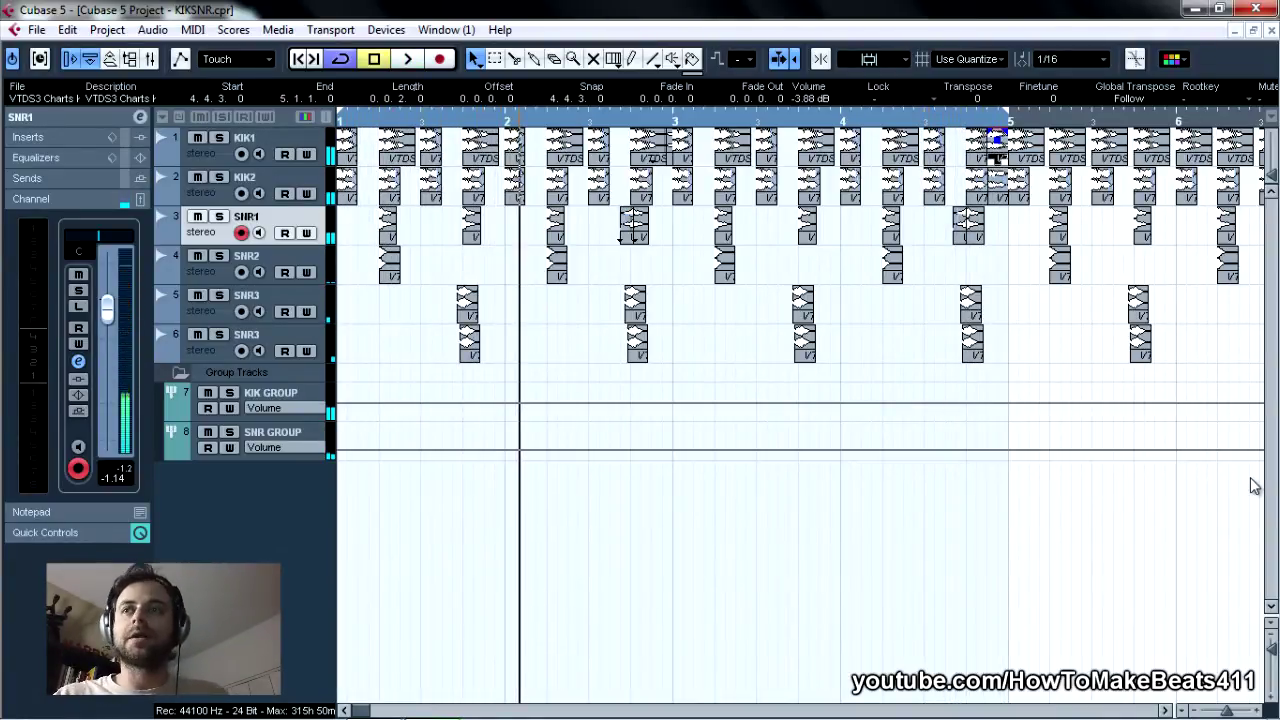
left_click_drag(1235, 712, 1225, 712)
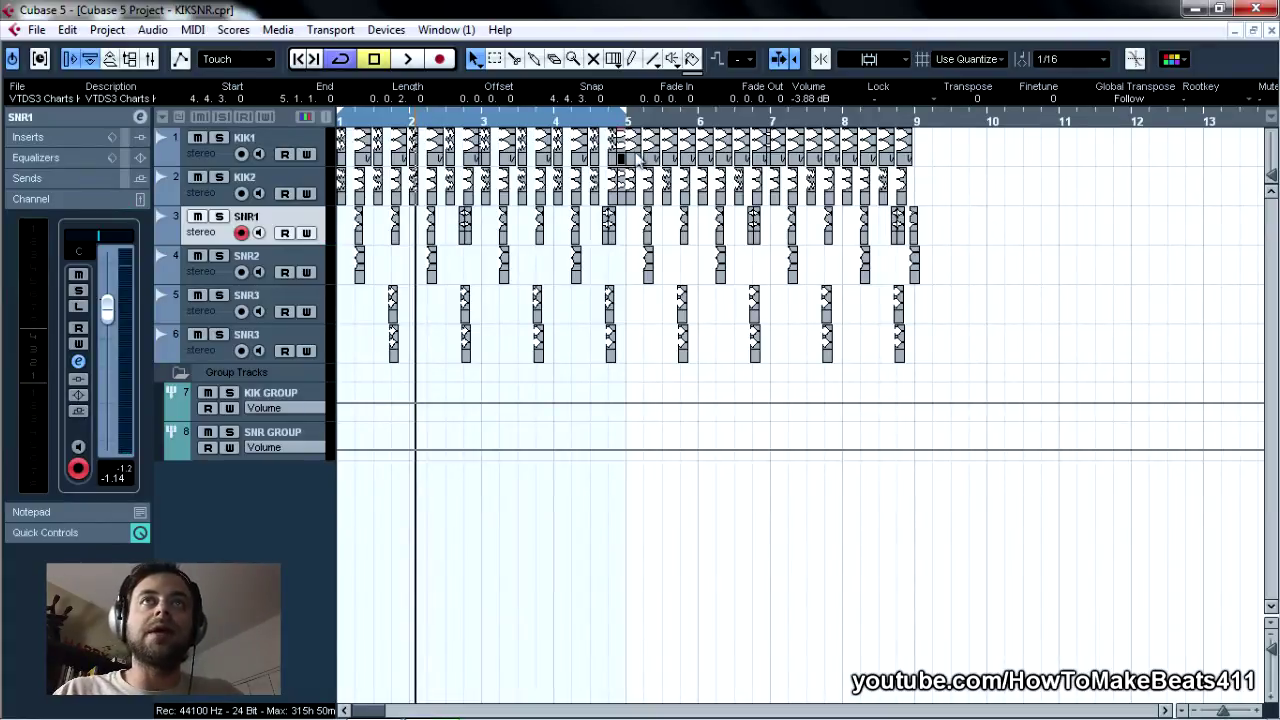
Delete the KIK1/KIK2 events in bars 5–8 and copy the bars 1–4 kicks to bar 5.
left_click_drag(944, 193, 629, 141)
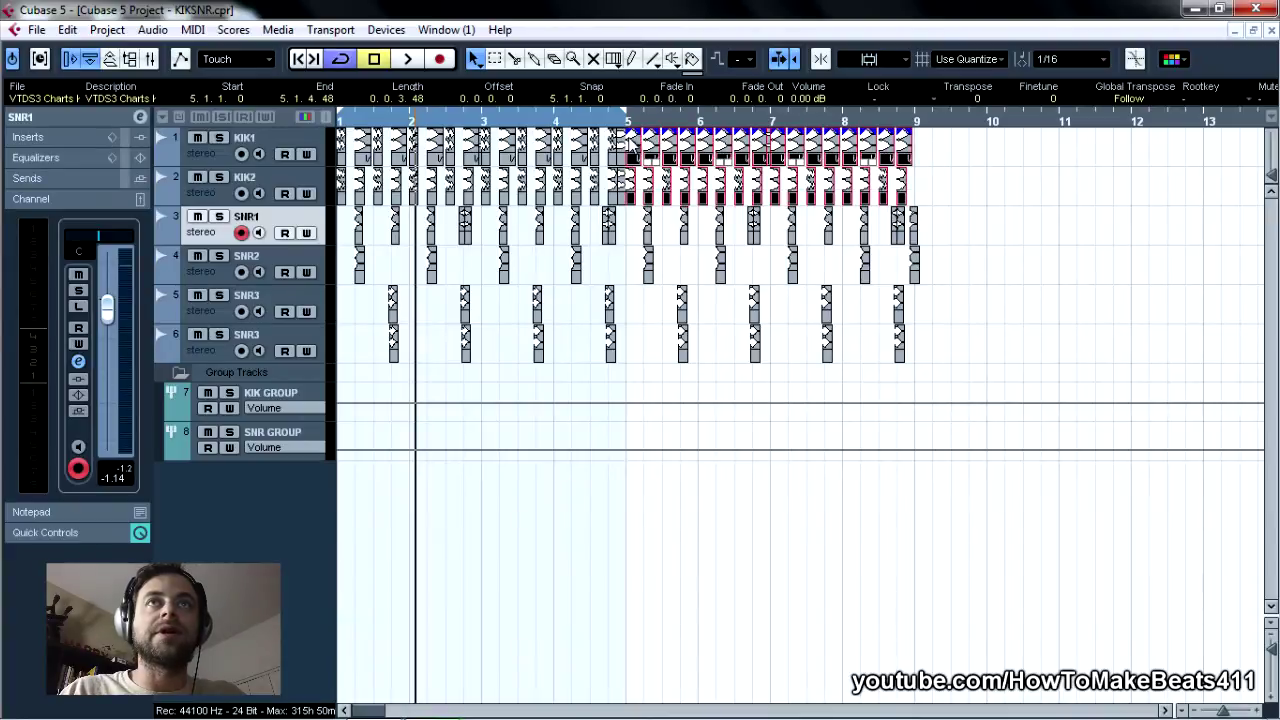
key("Delete")
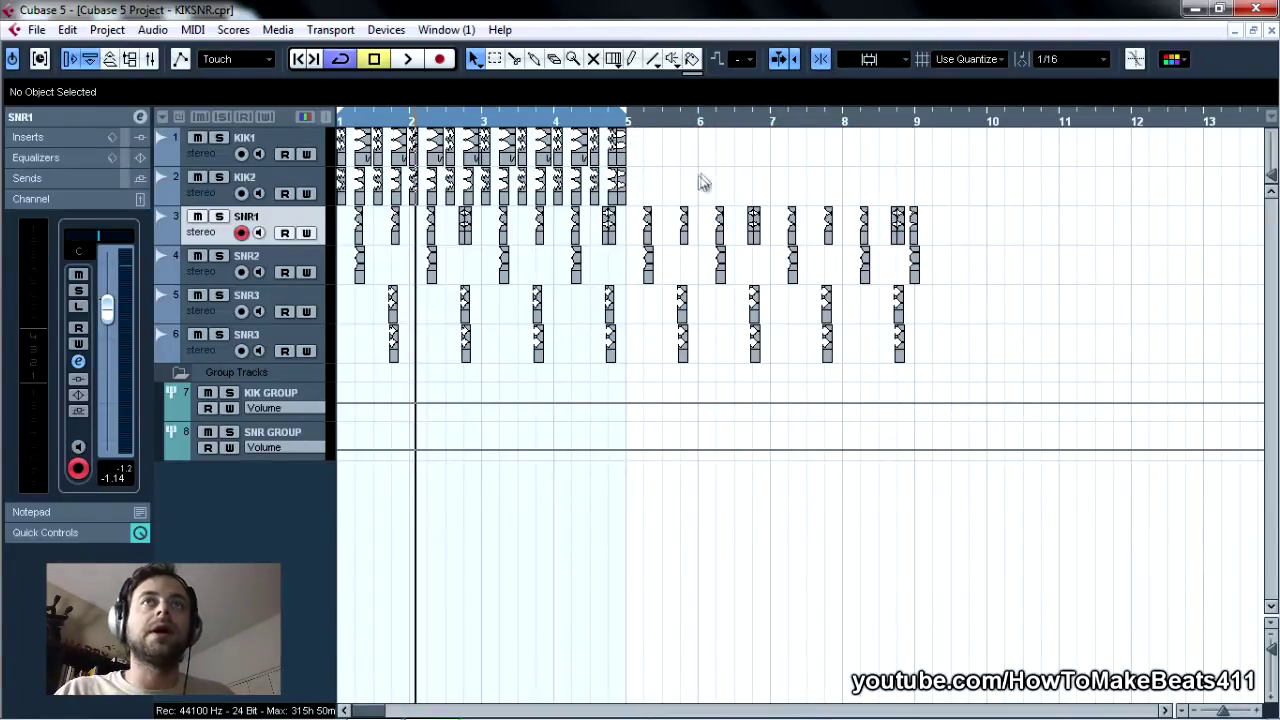
left_click_drag(703, 182, 648, 165)
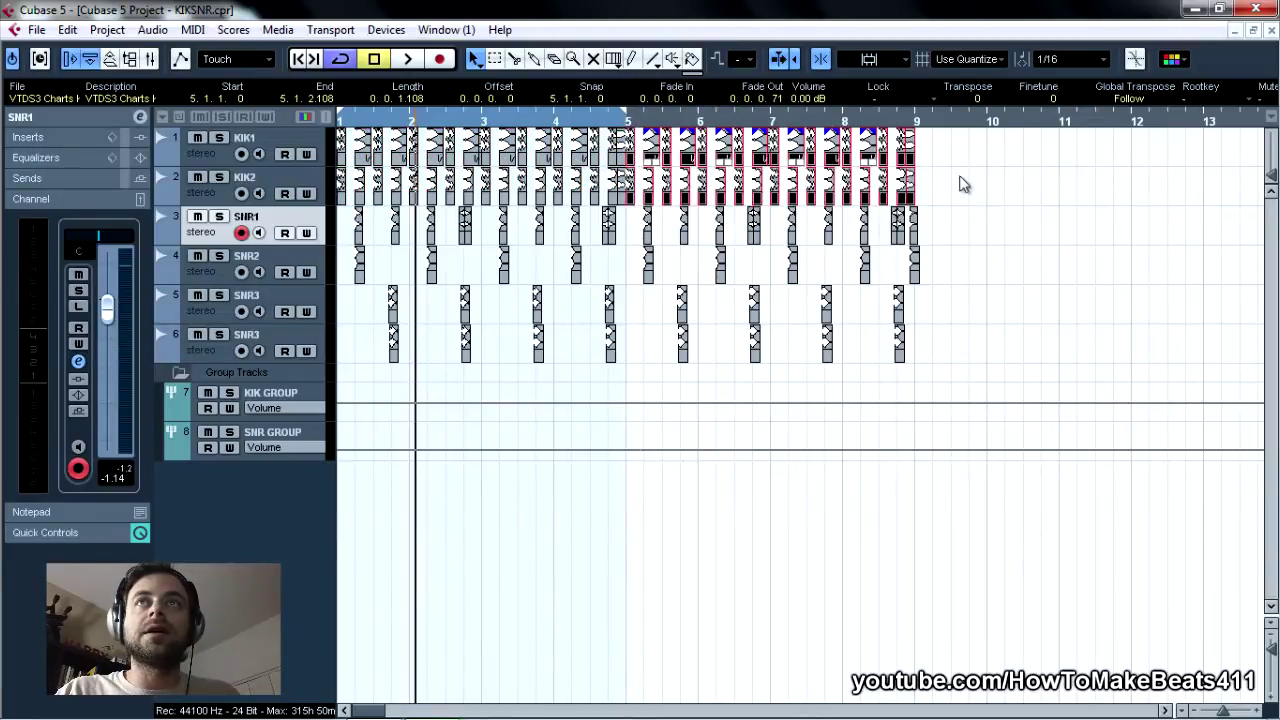
Lengthen the final kick events near bar 9 and extend the loop range to end at bar 9.
left_click(947, 179)
left_click(910, 150)
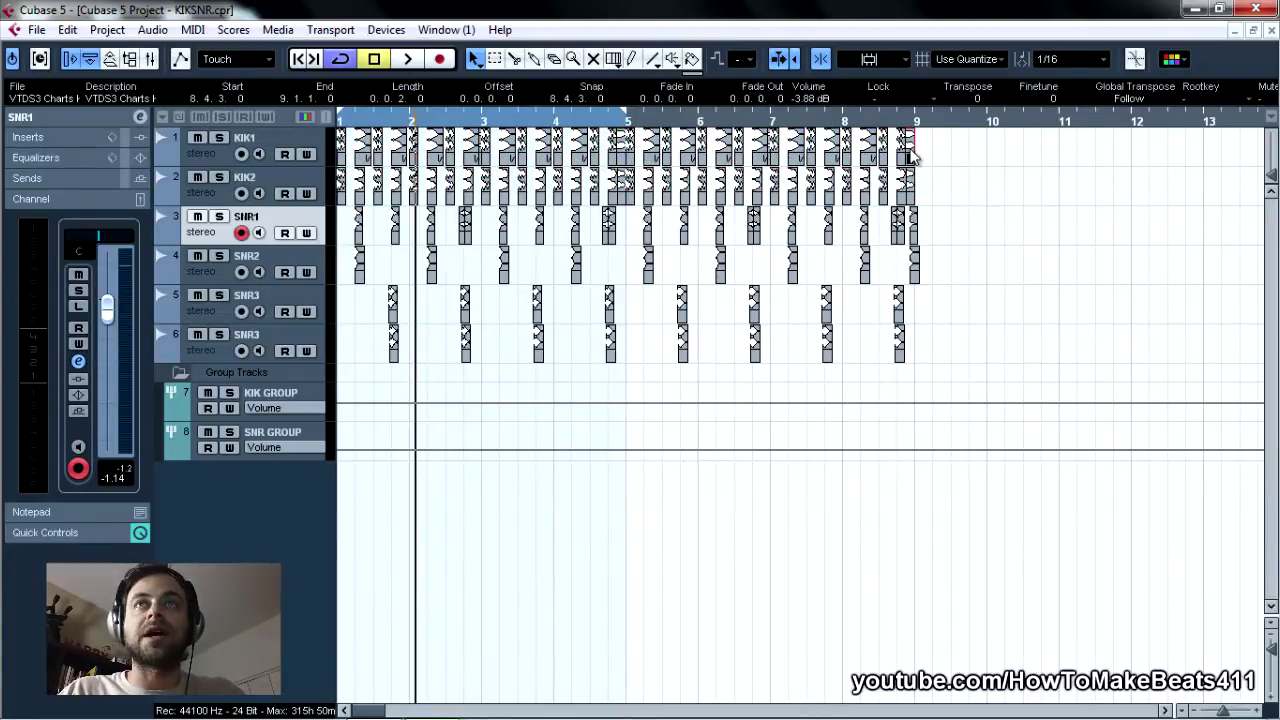
left_click(913, 180)
left_click(910, 183)
left_click(920, 200)
left_click(906, 160)
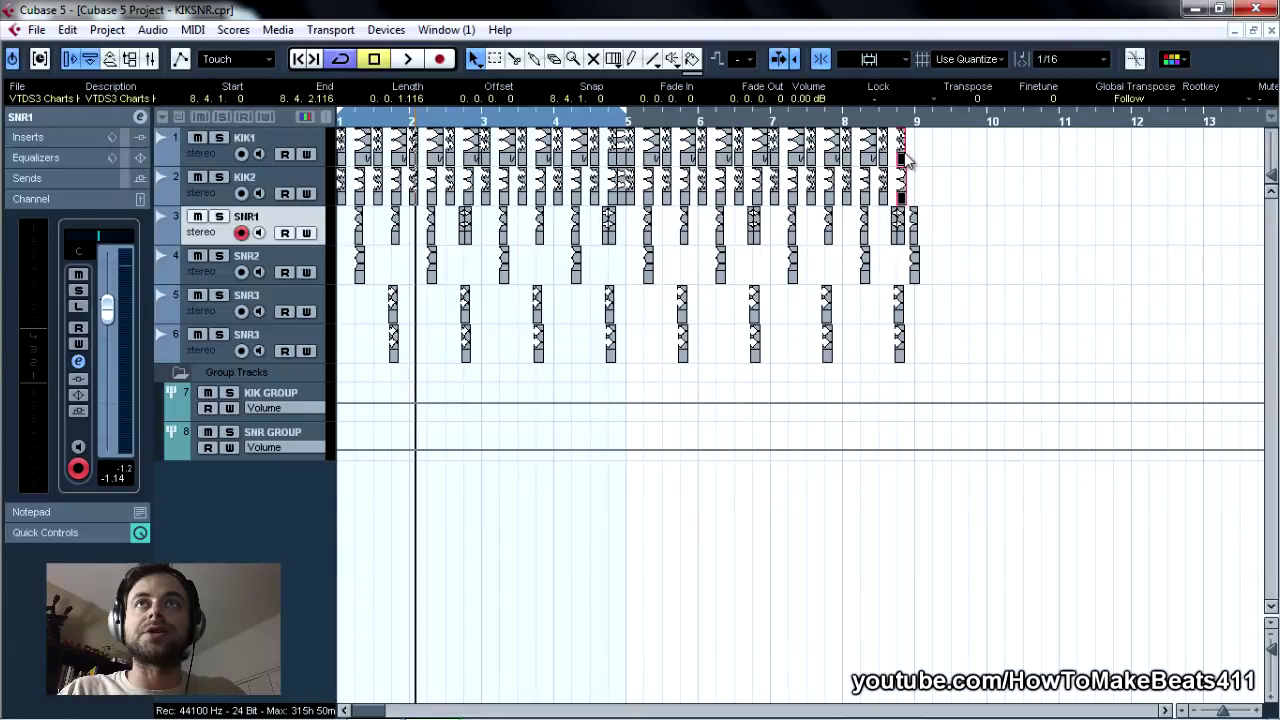
left_click_drag(907, 165, 923, 160)
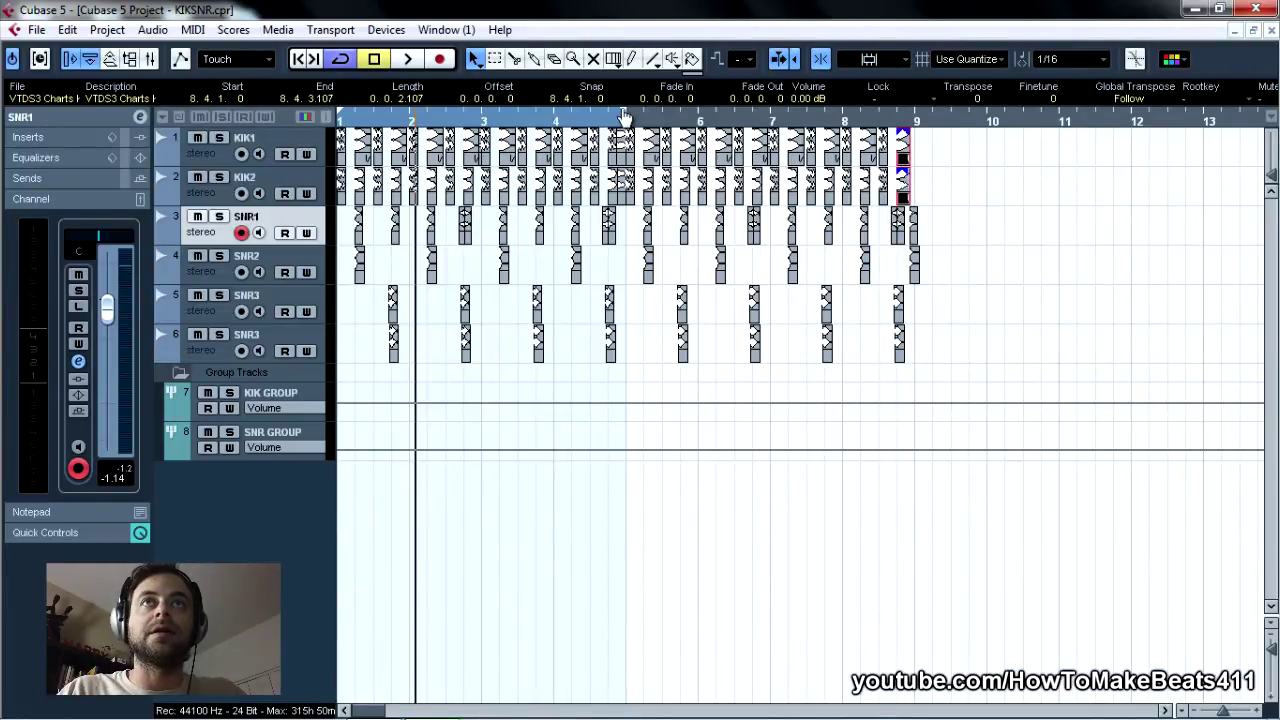
left_click_drag(624, 118, 930, 162)
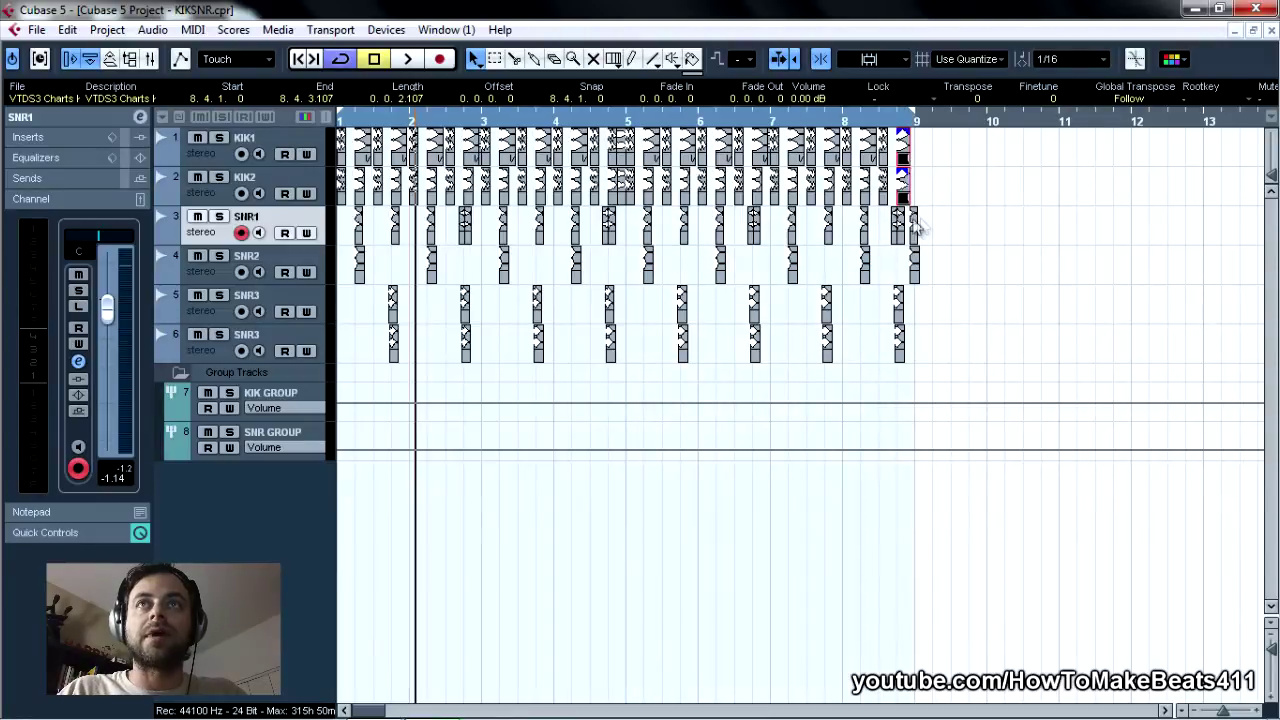
left_click(921, 345)
Copy the SNR3 snare hits to just before bar 9, audition the turnaround, and show the Mixer.
left_click_drag(853, 352, 921, 315)
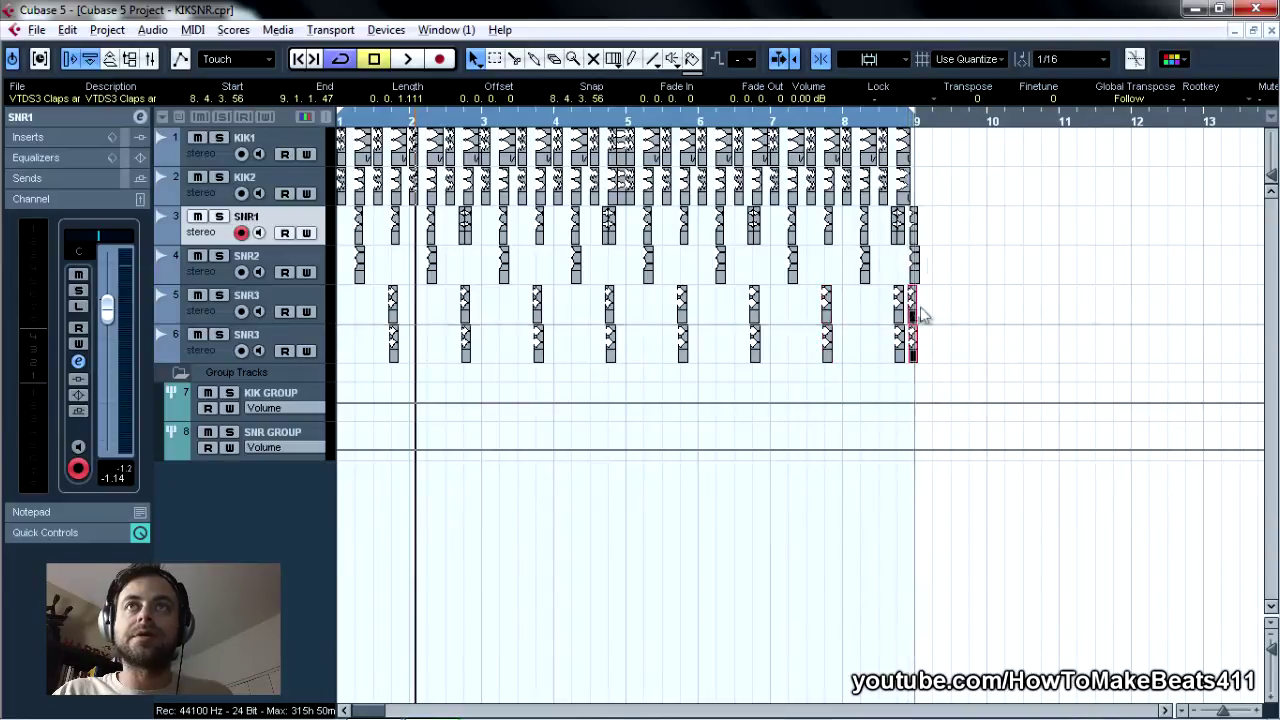
left_click(903, 122)
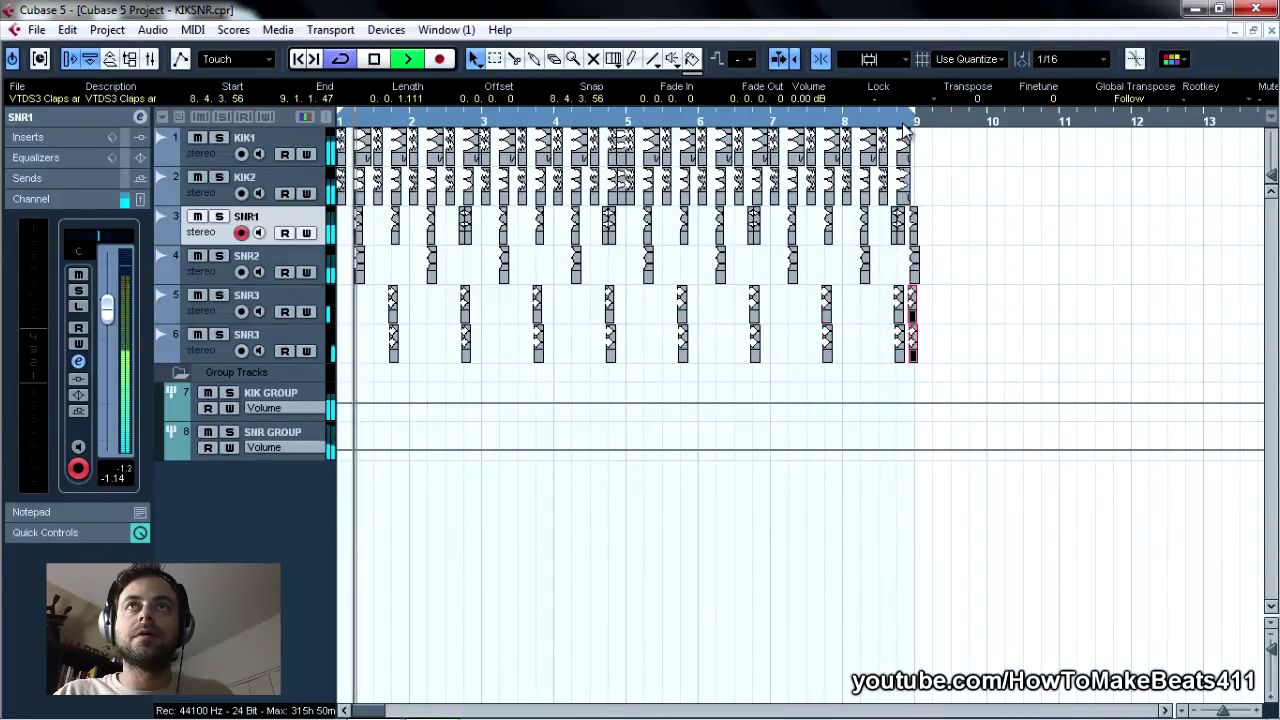
left_click(890, 122)
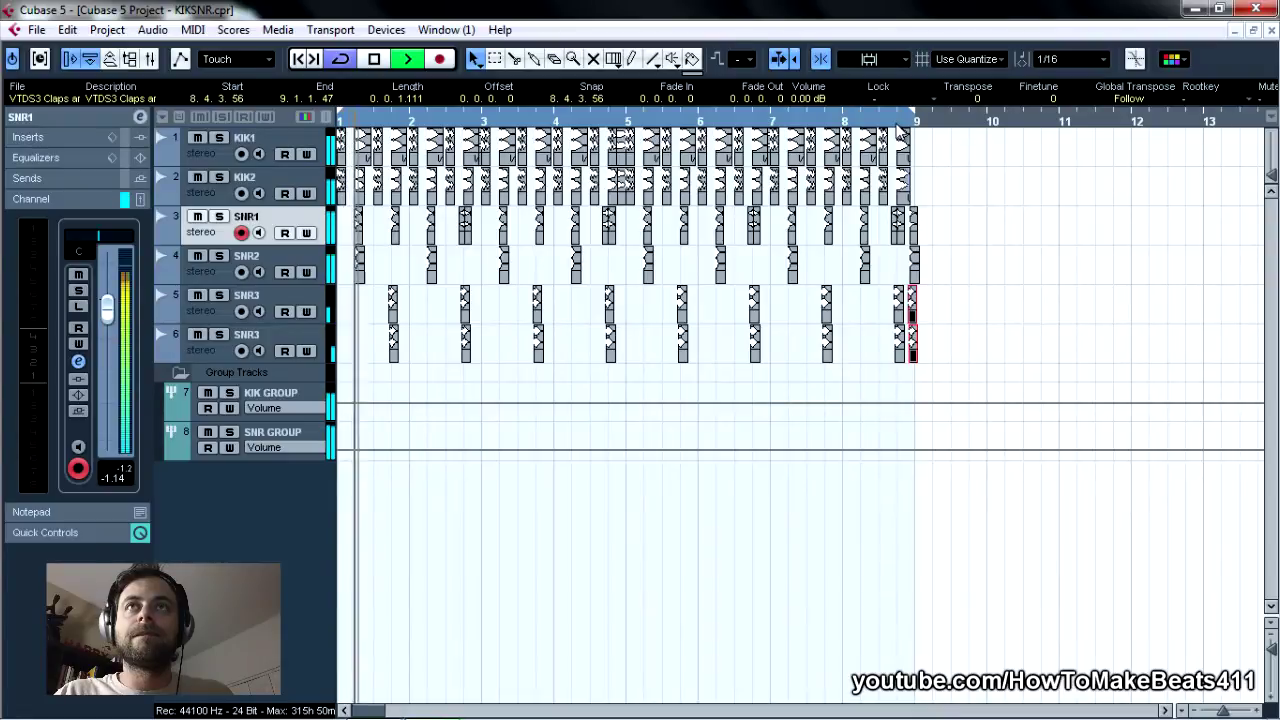
left_click(899, 125)
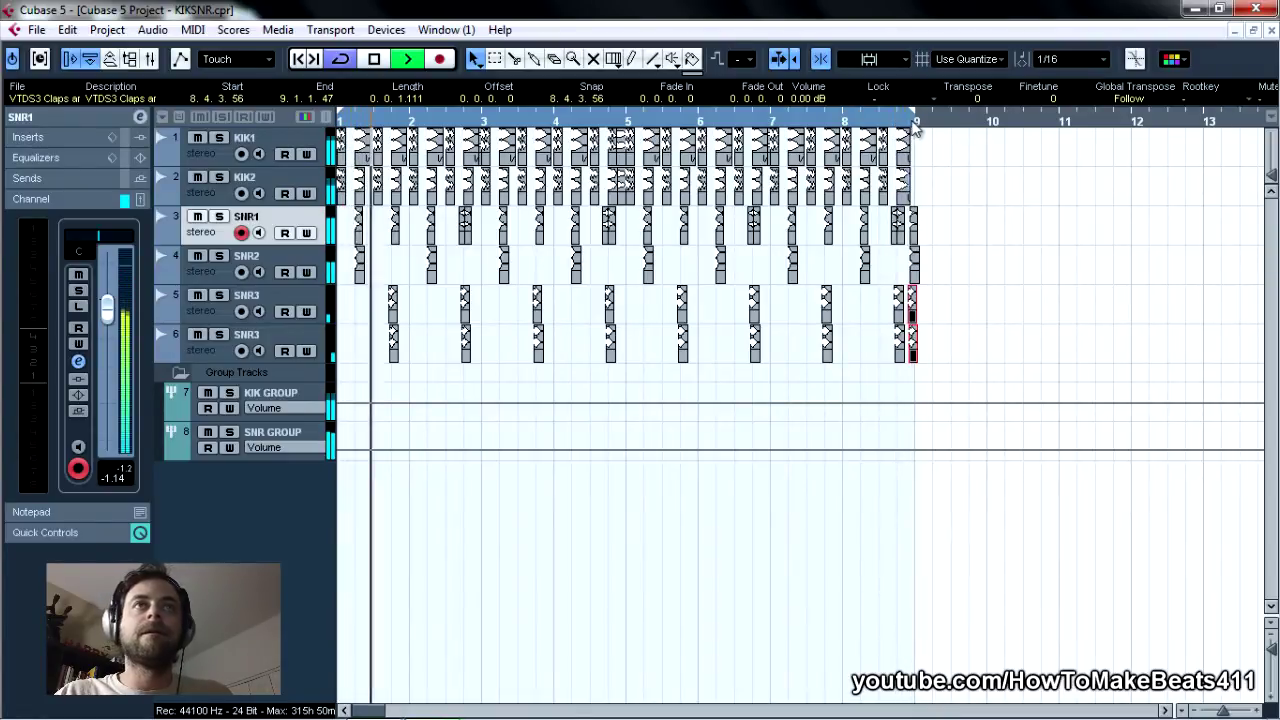
key("space")
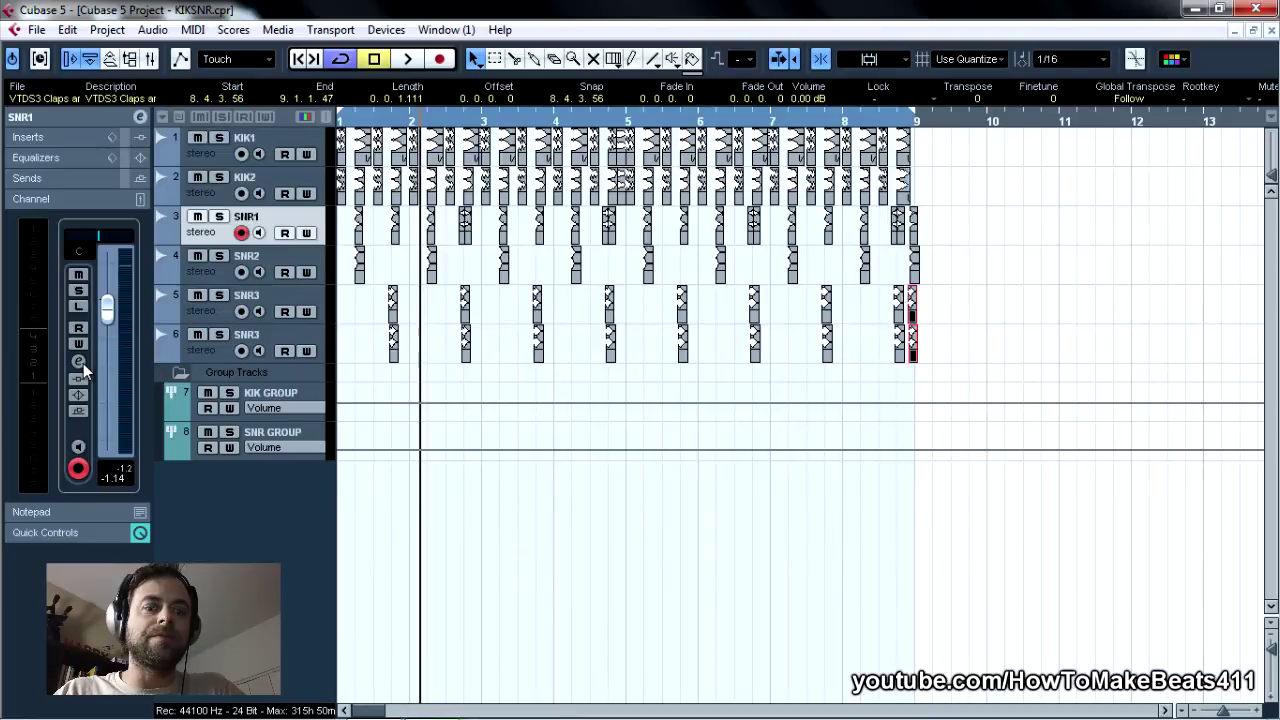
key("F3")
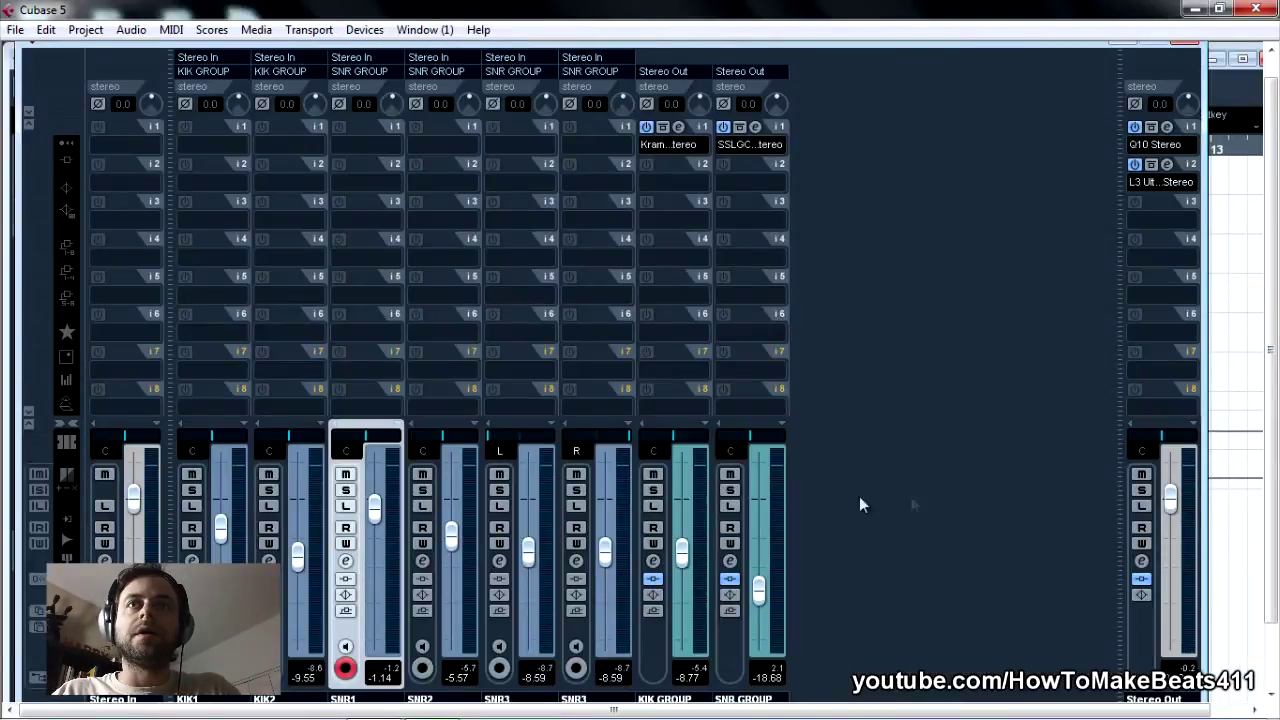
With the loop playing, set KIK GROUP to -10.56 dB and SNR GROUP to -17.40 dB.
key("space")
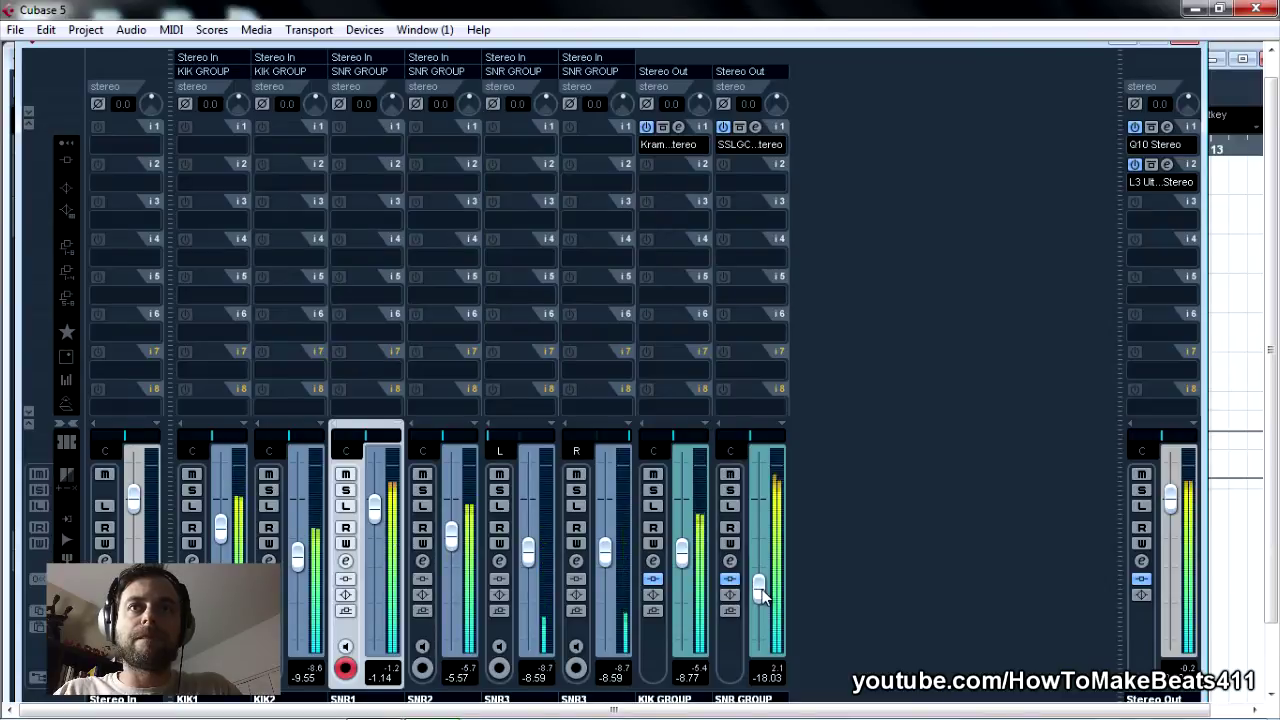
left_click_drag(760, 588, 760, 591)
left_click_drag(681, 556, 681, 567)
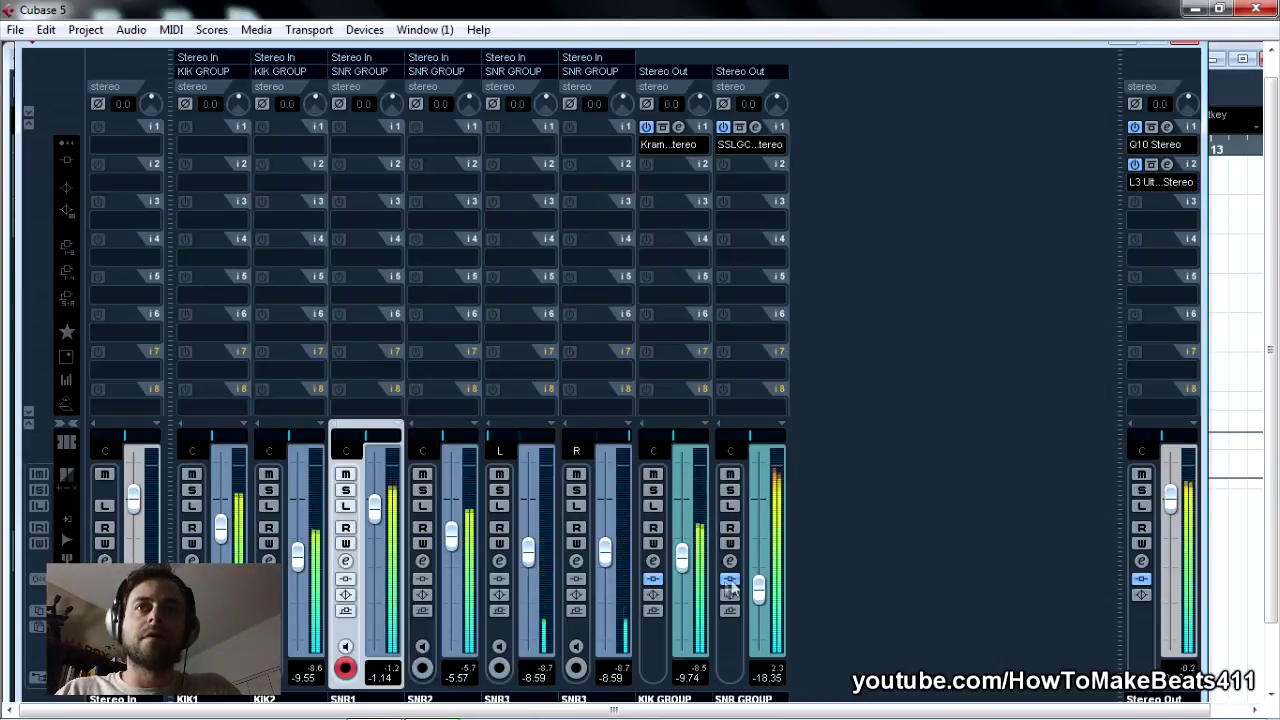
left_click_drag(759, 589, 759, 585)
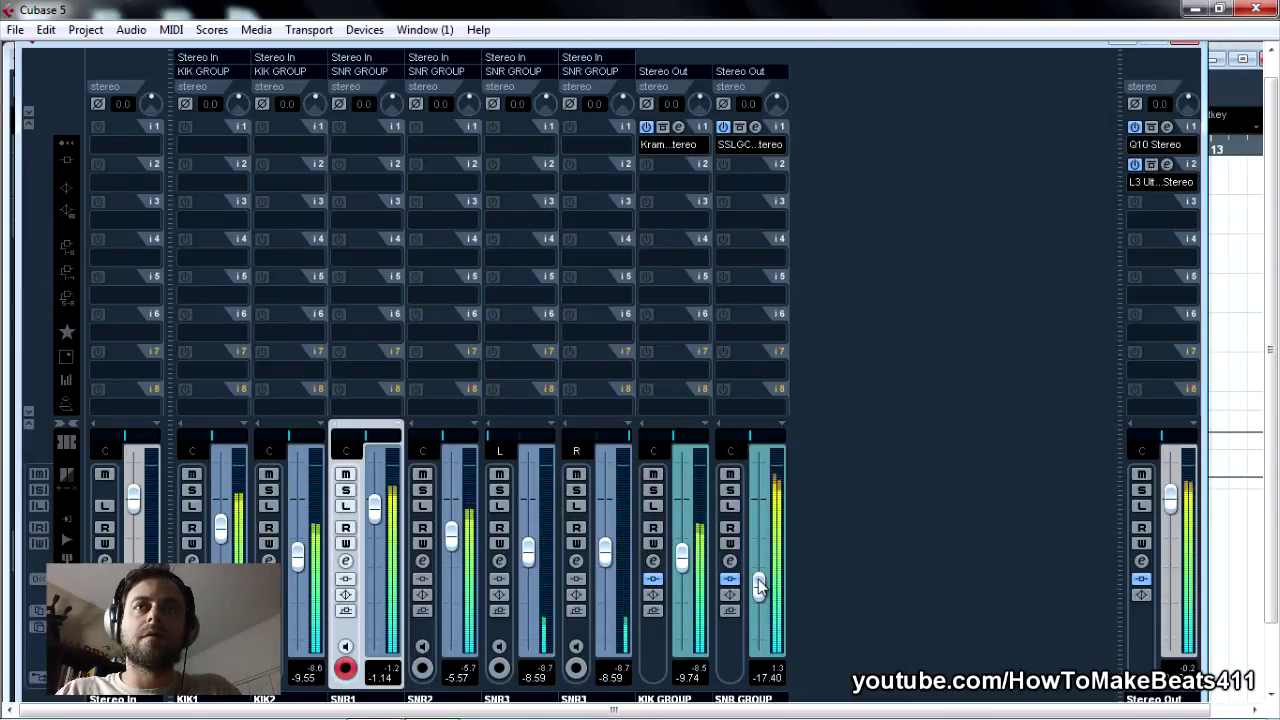
left_click_drag(684, 562, 684, 573)
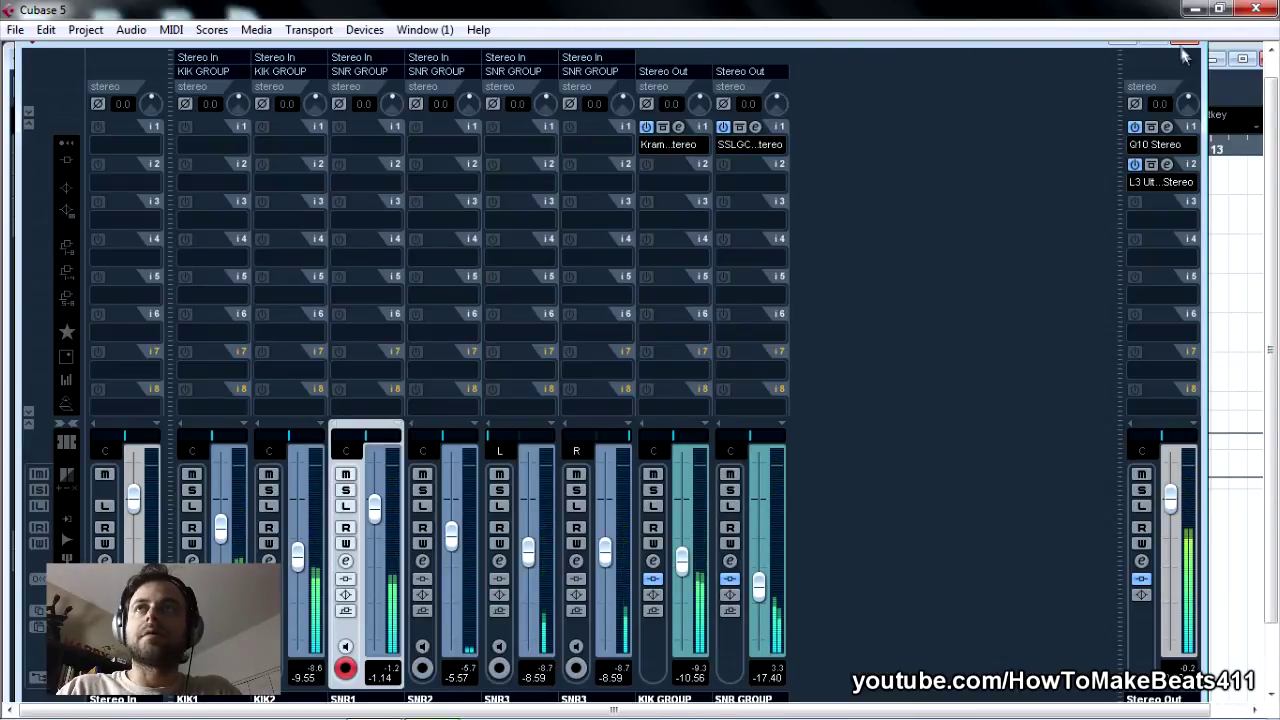
left_click_drag(1096, 43, 1096, 58)
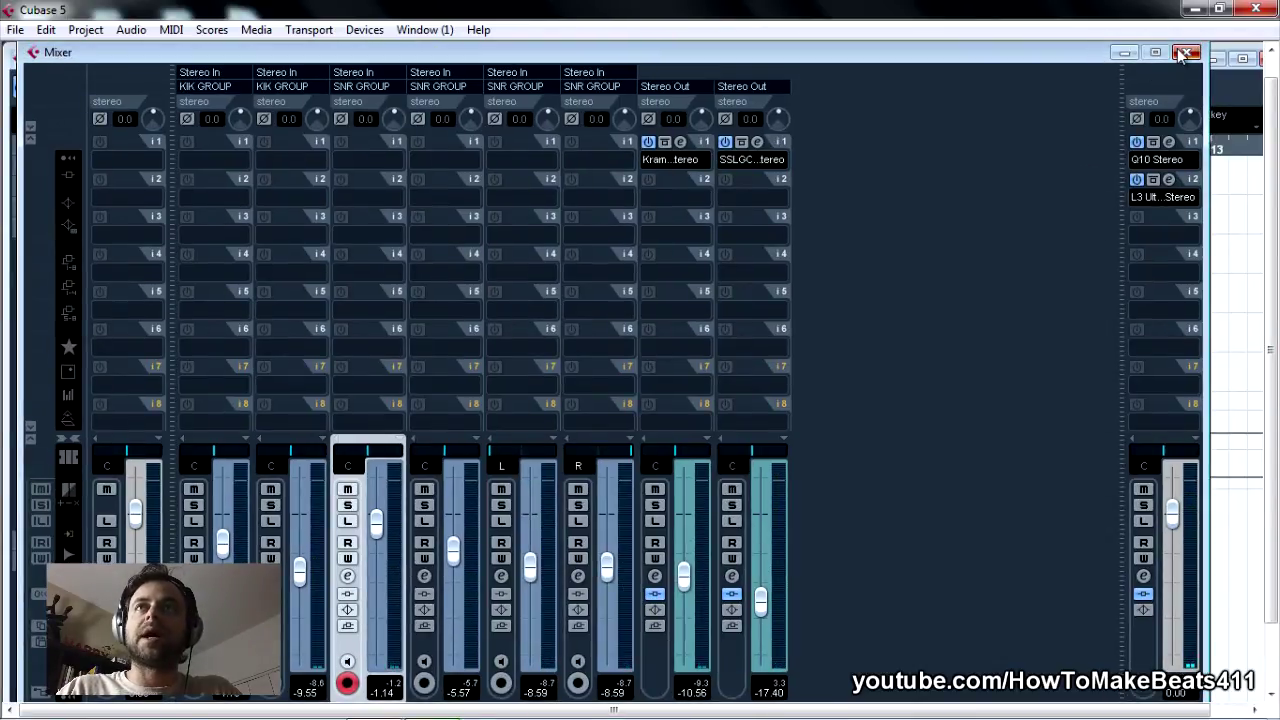